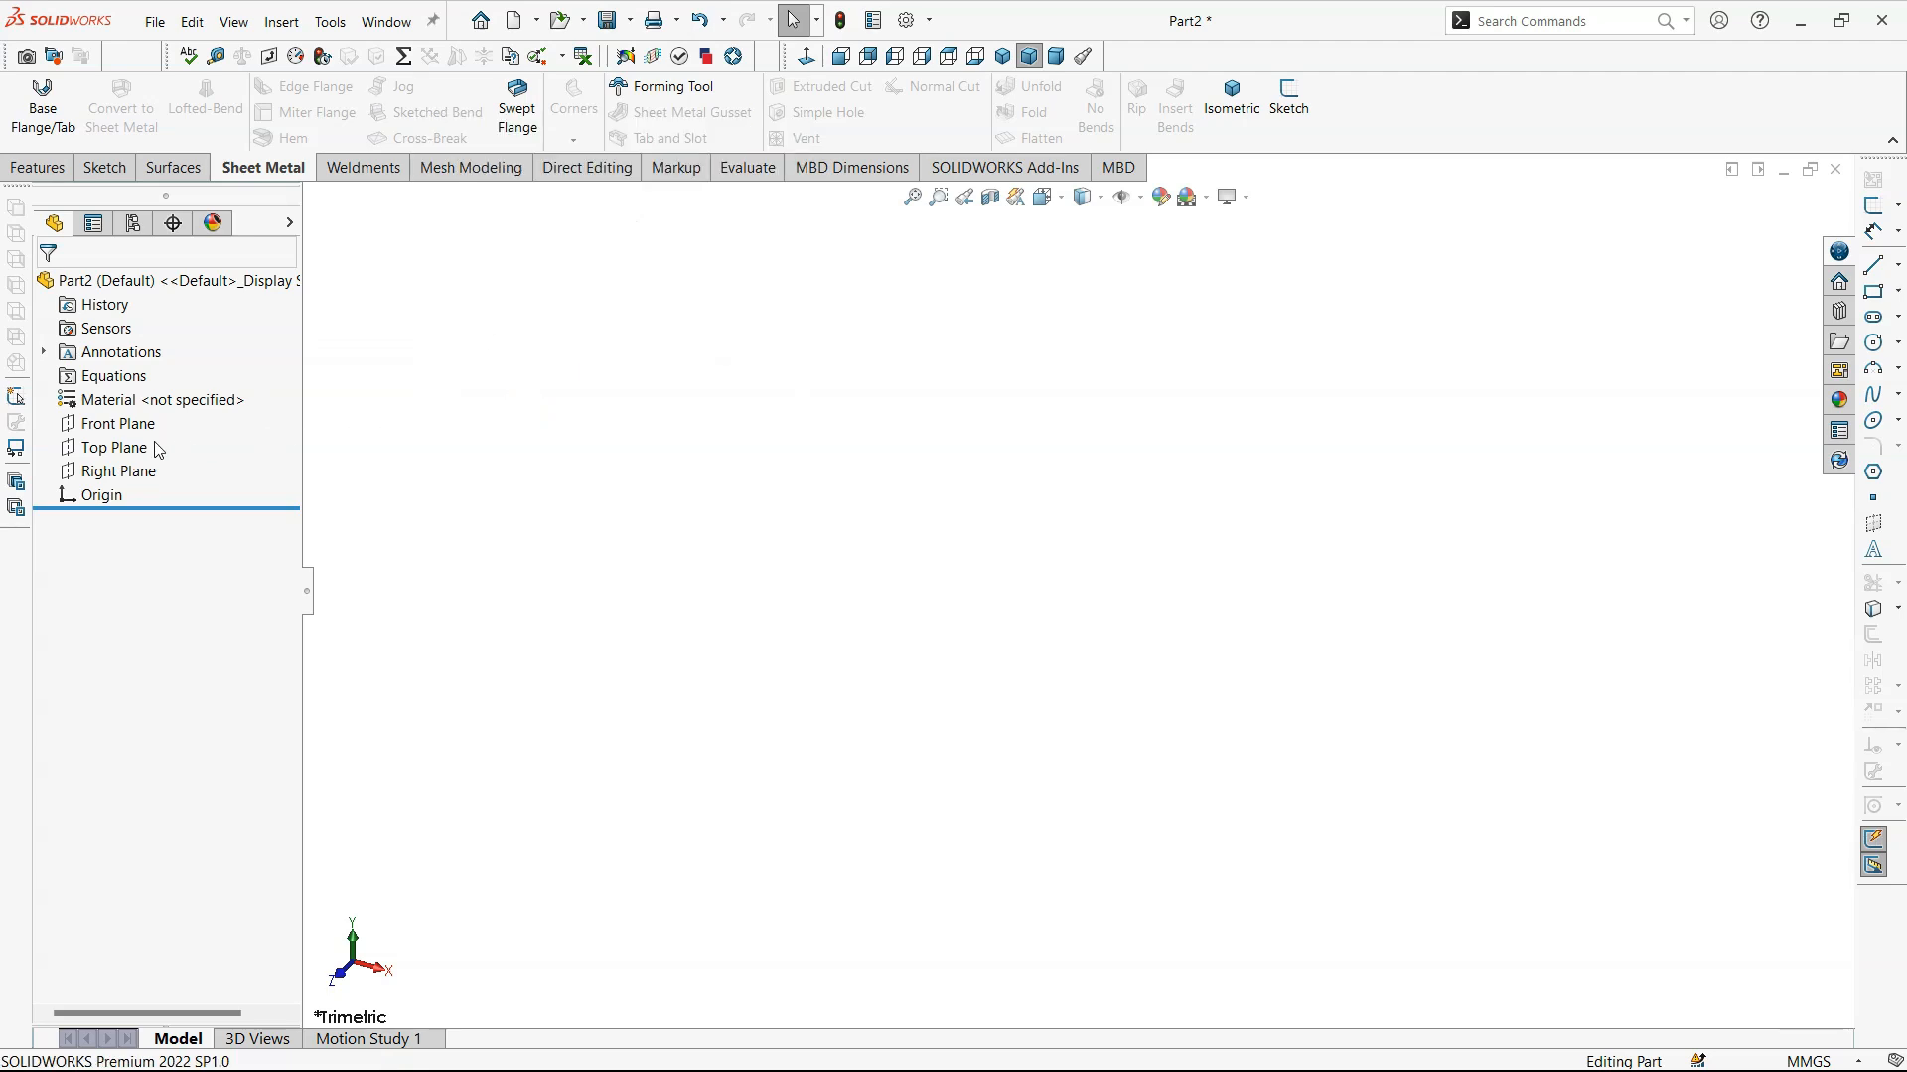
# - Sketch a centre rectangle about 68 mm wide and 60 mm high on the Top Plane, centred on the origin
pyautogui.click(86, 454)
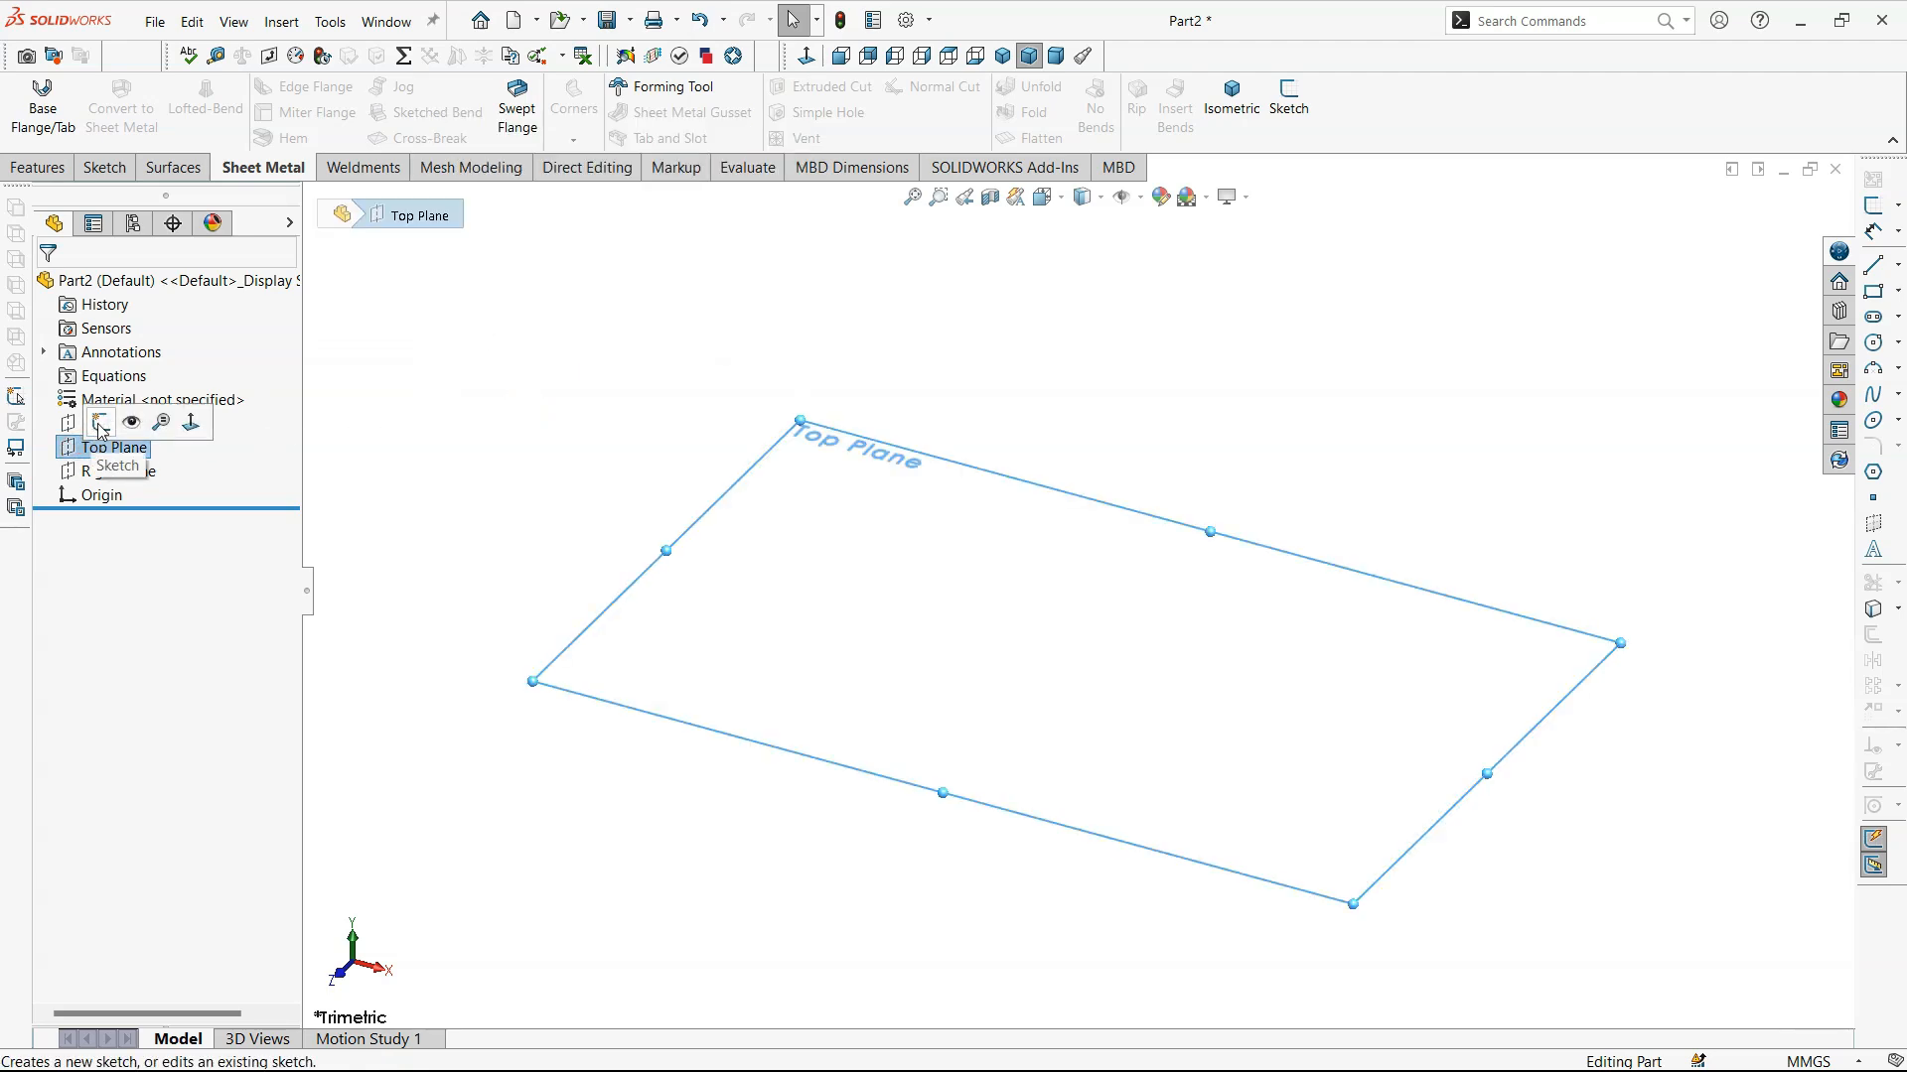
pyautogui.click(100, 425)
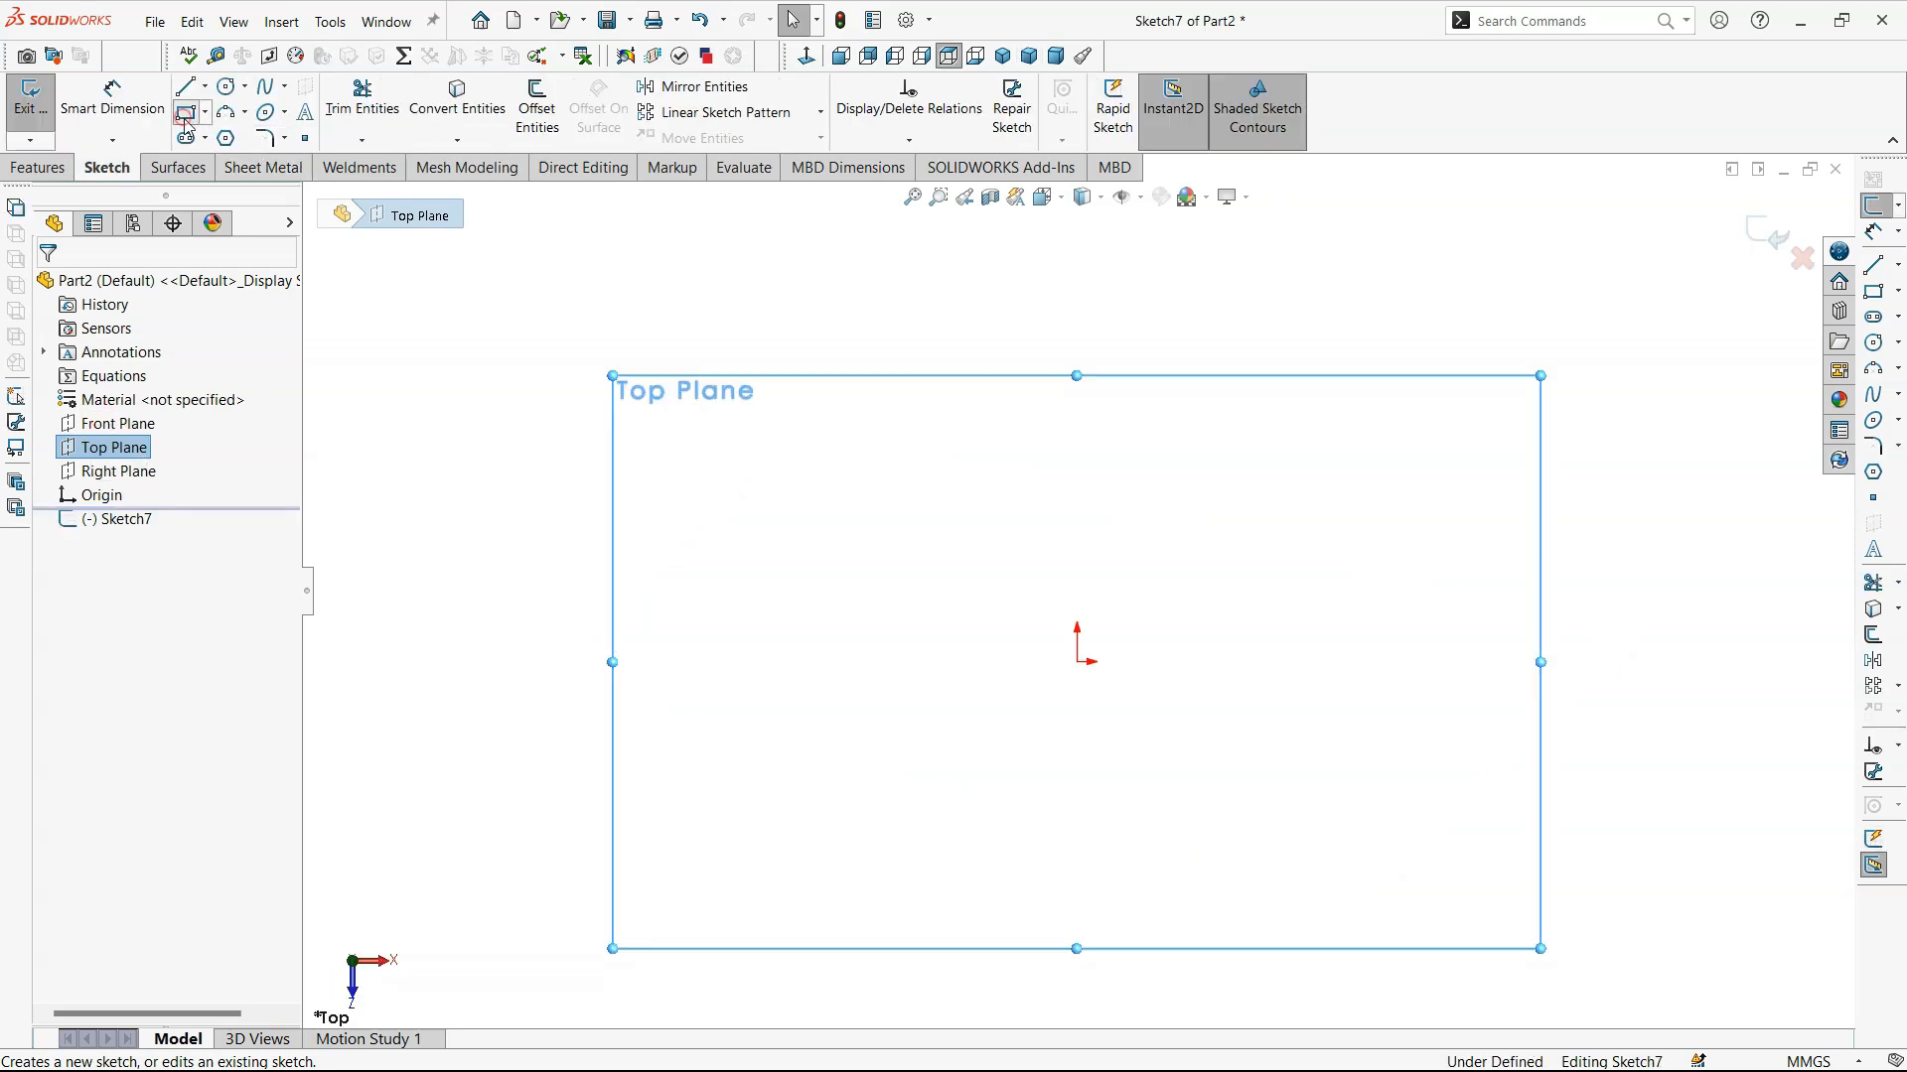
pyautogui.click(186, 112)
pyautogui.click(130, 365)
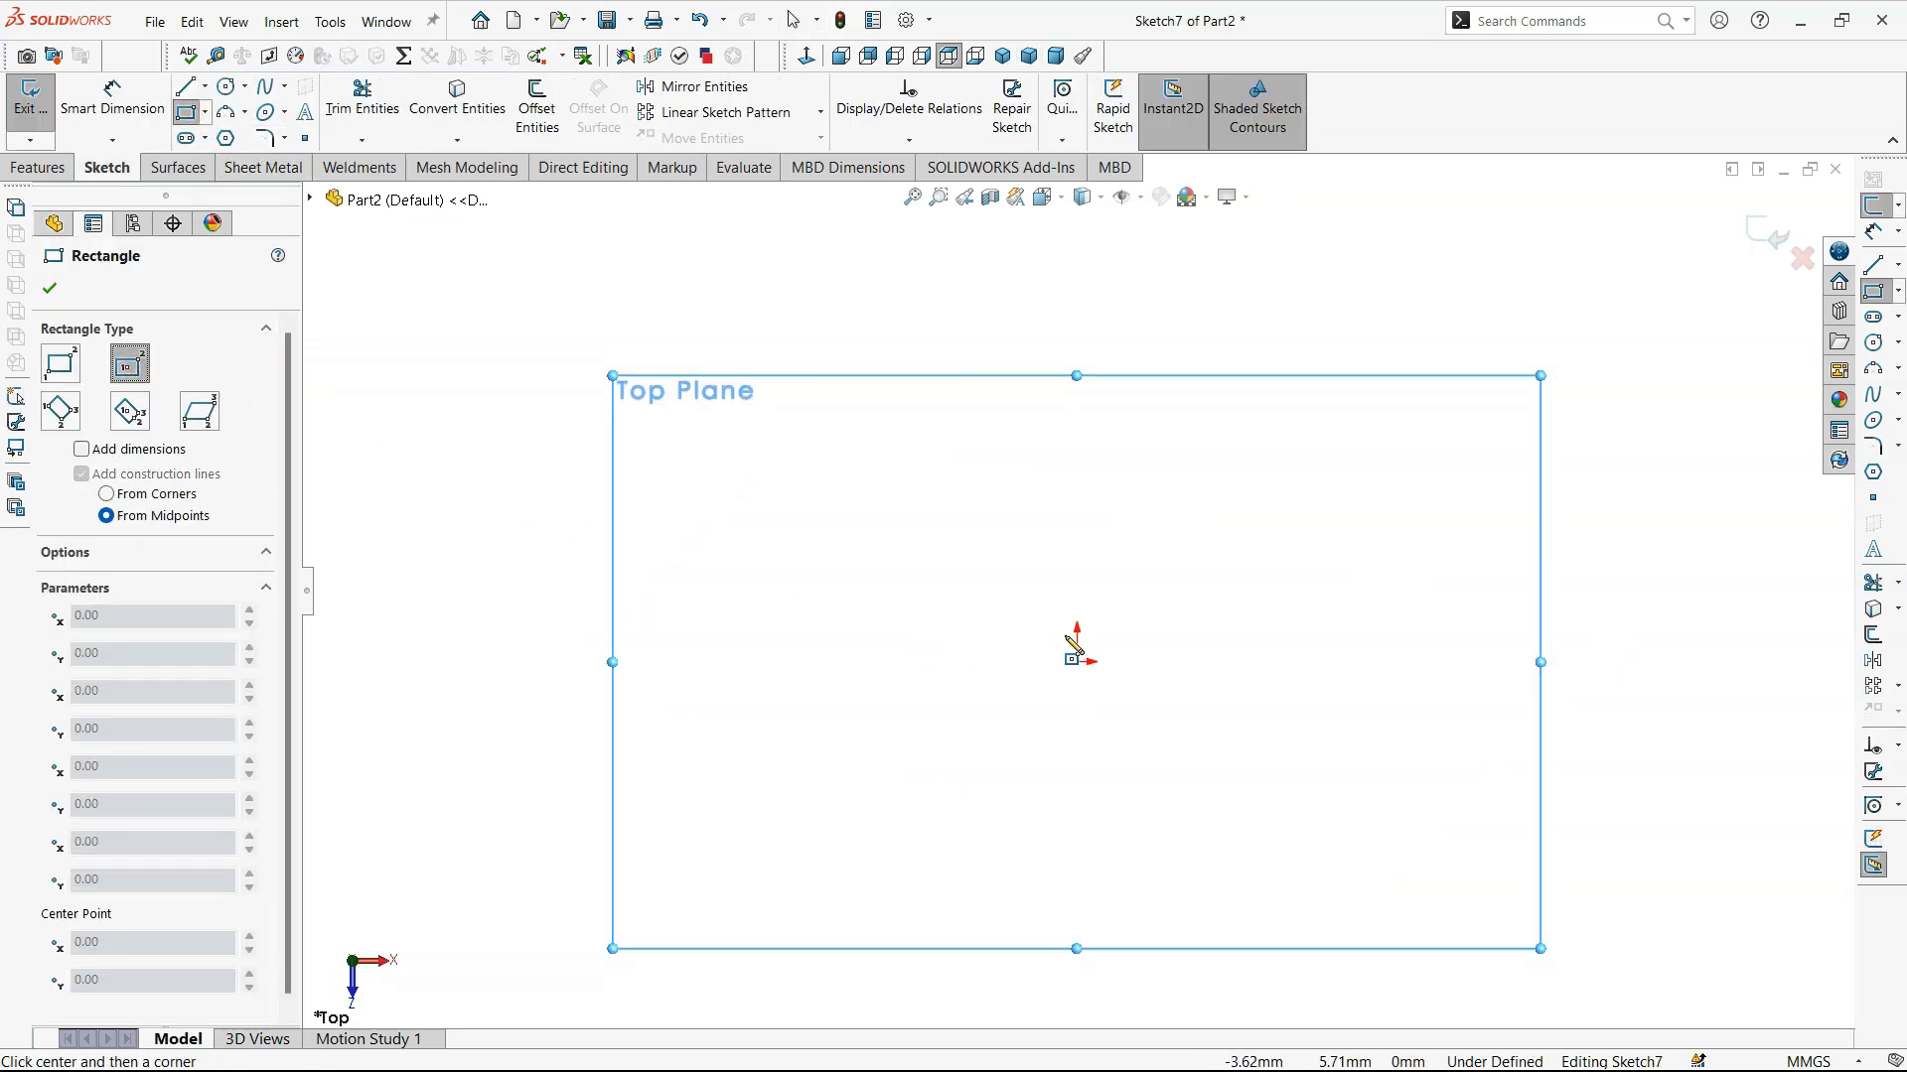
pyautogui.click(1076, 662)
pyautogui.click(1254, 506)
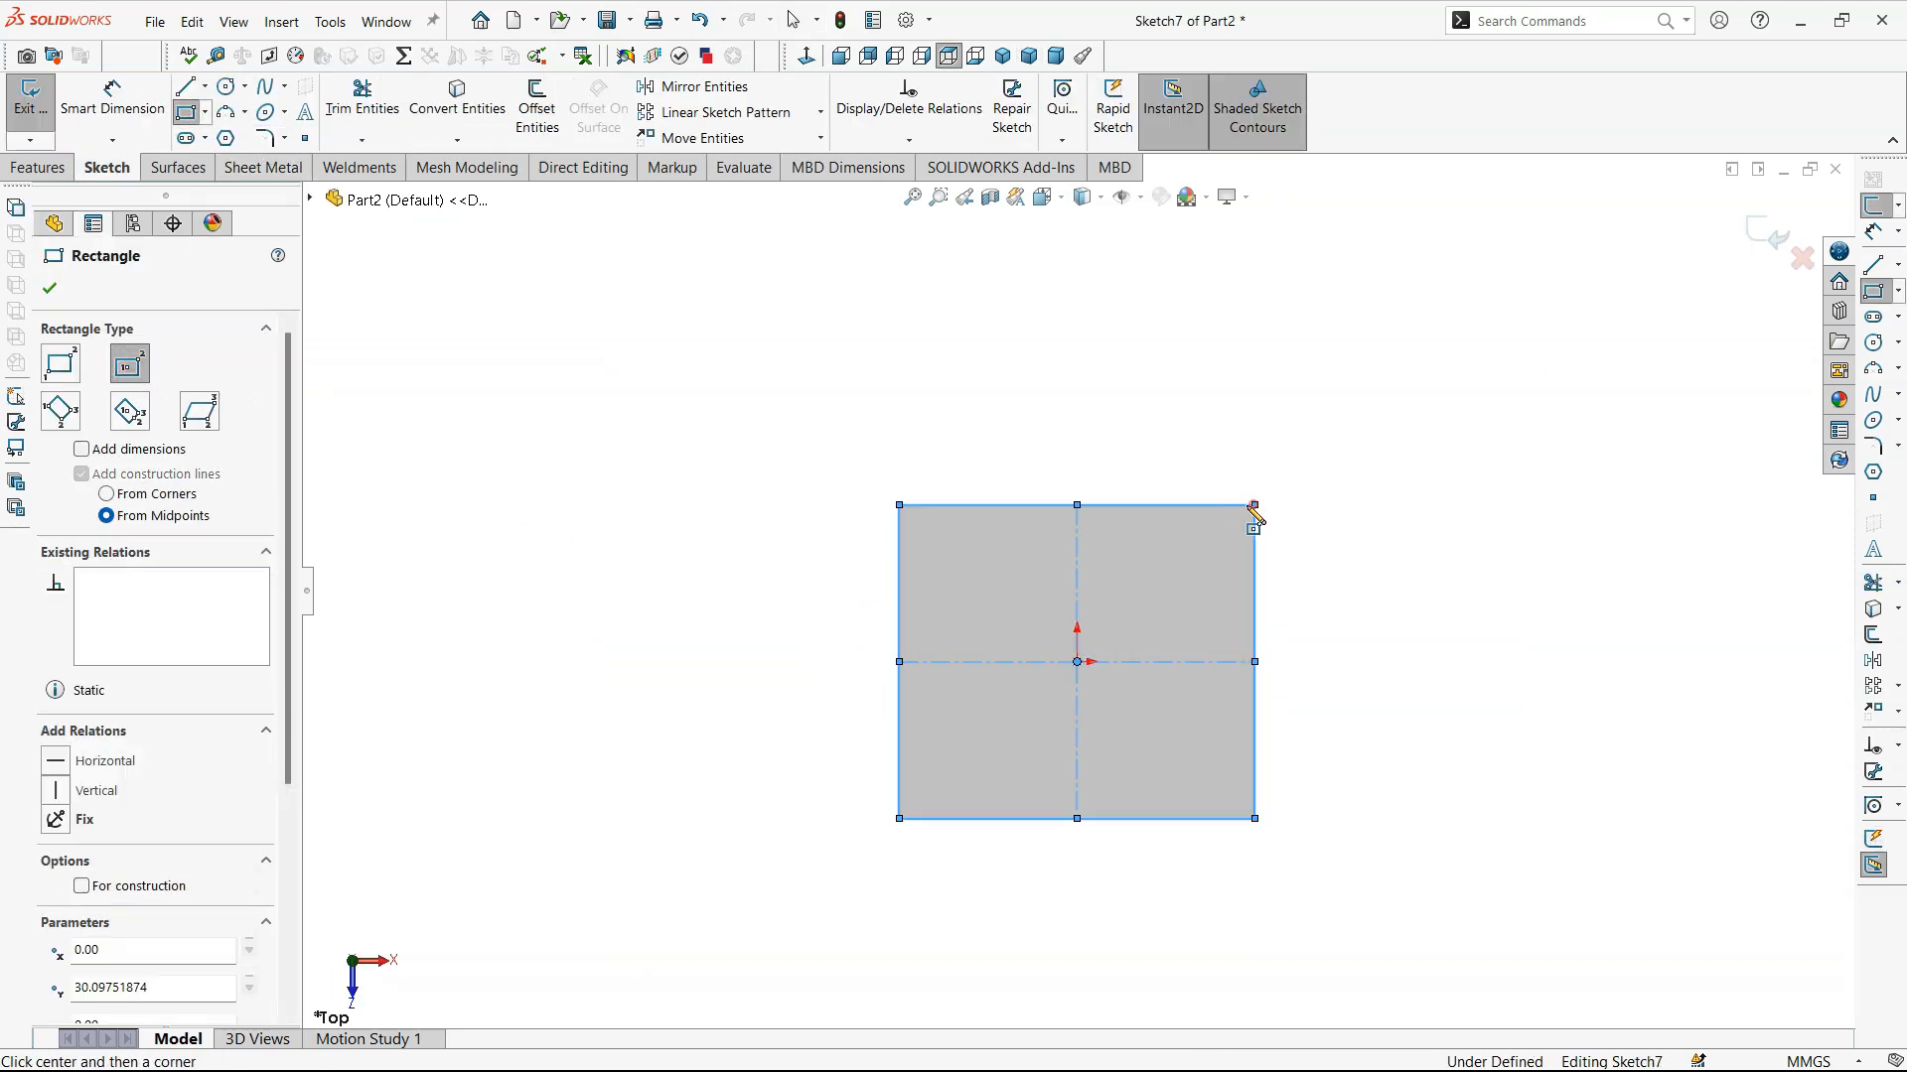
pyautogui.click(50, 288)
# - Dimension the rectangle to 100 mm wide and 120 mm high
pyautogui.click(113, 113)
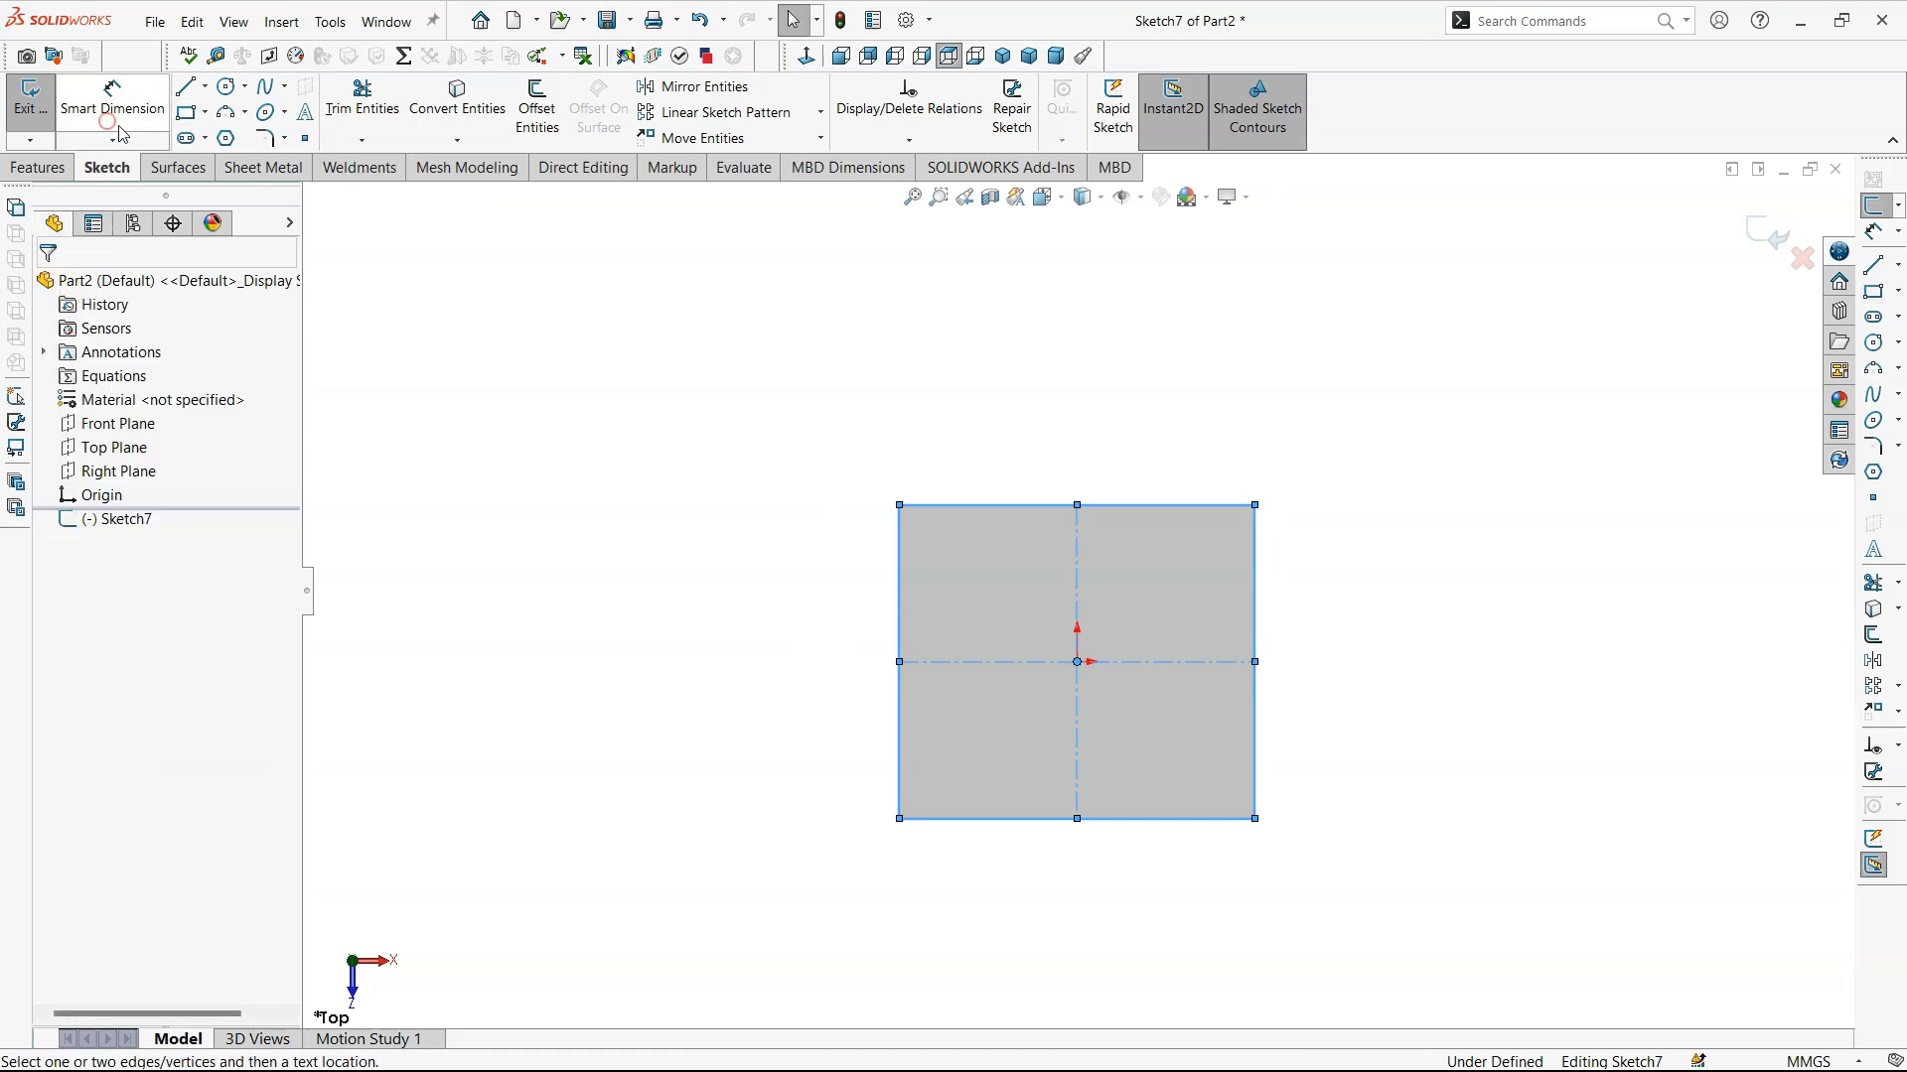
pyautogui.click(960, 501)
pyautogui.click(961, 452)
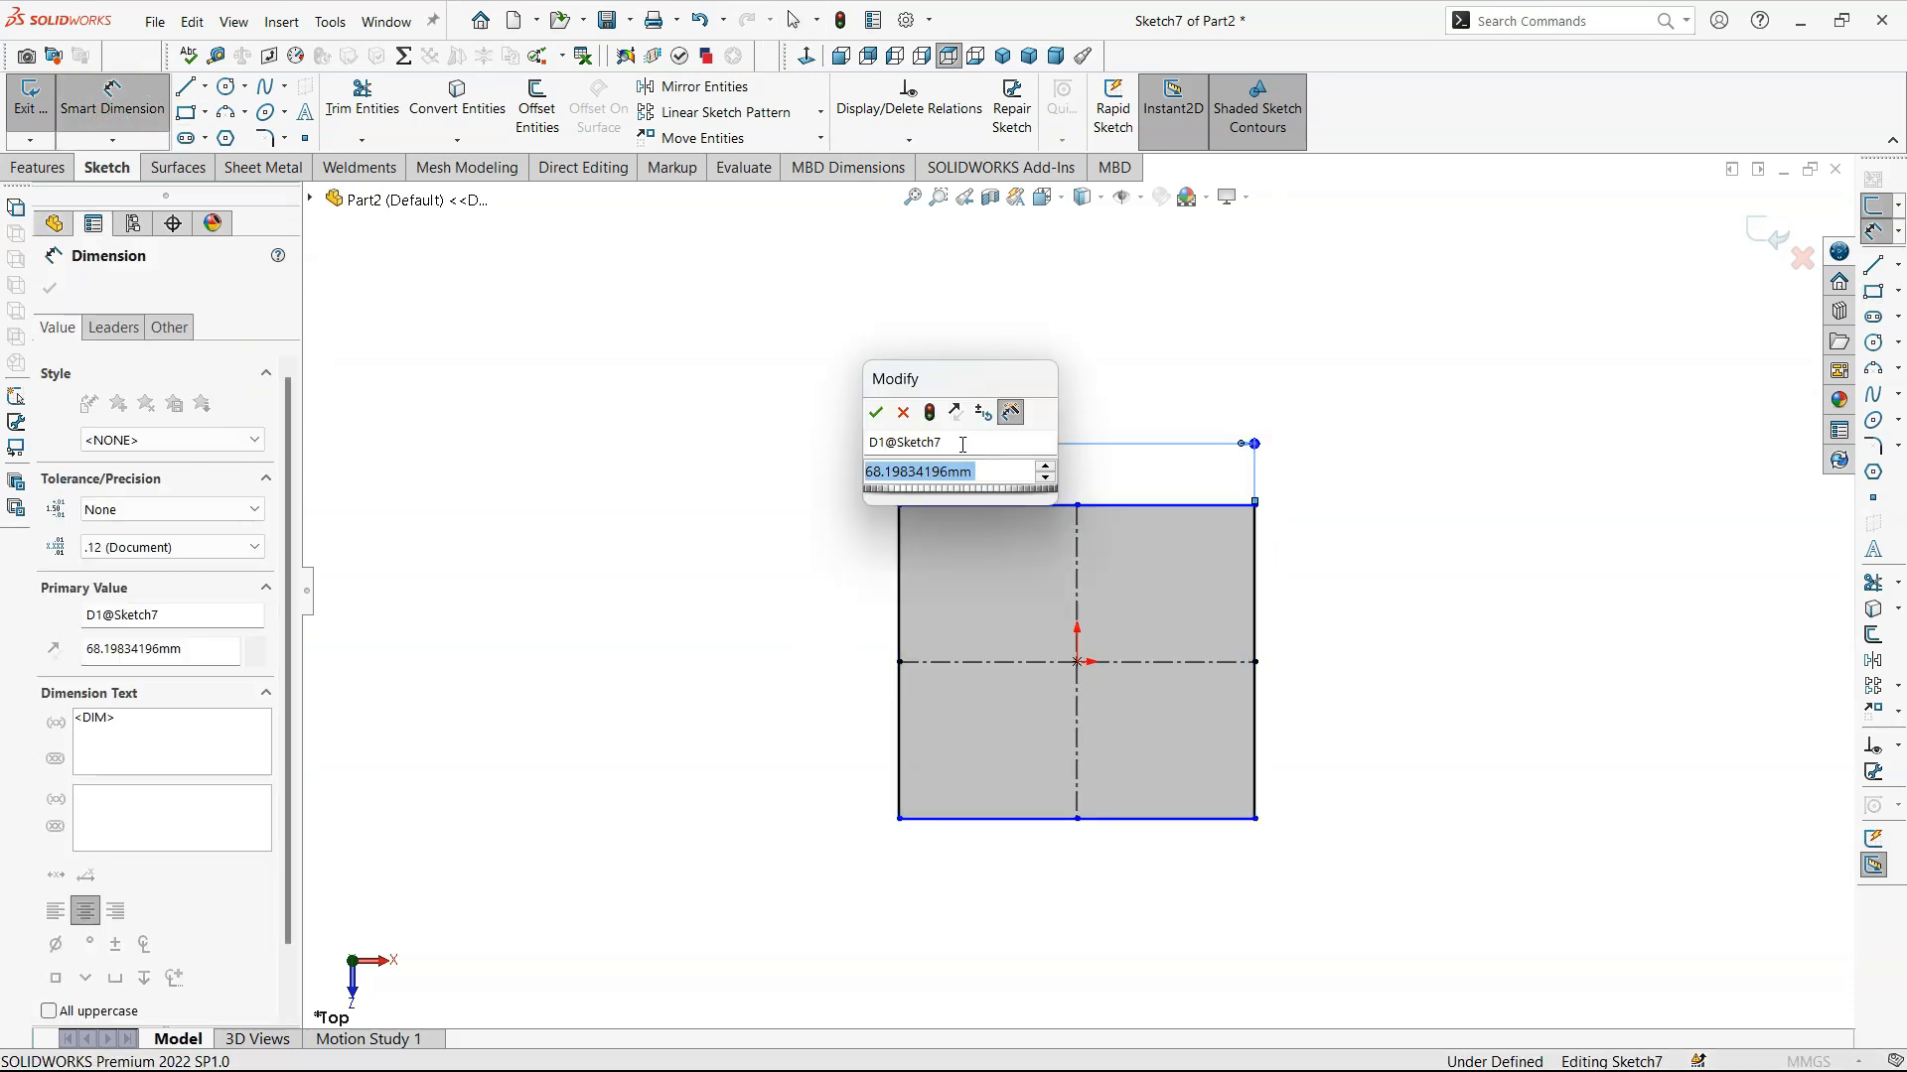
pyautogui.write('100')
pyautogui.press('Return')
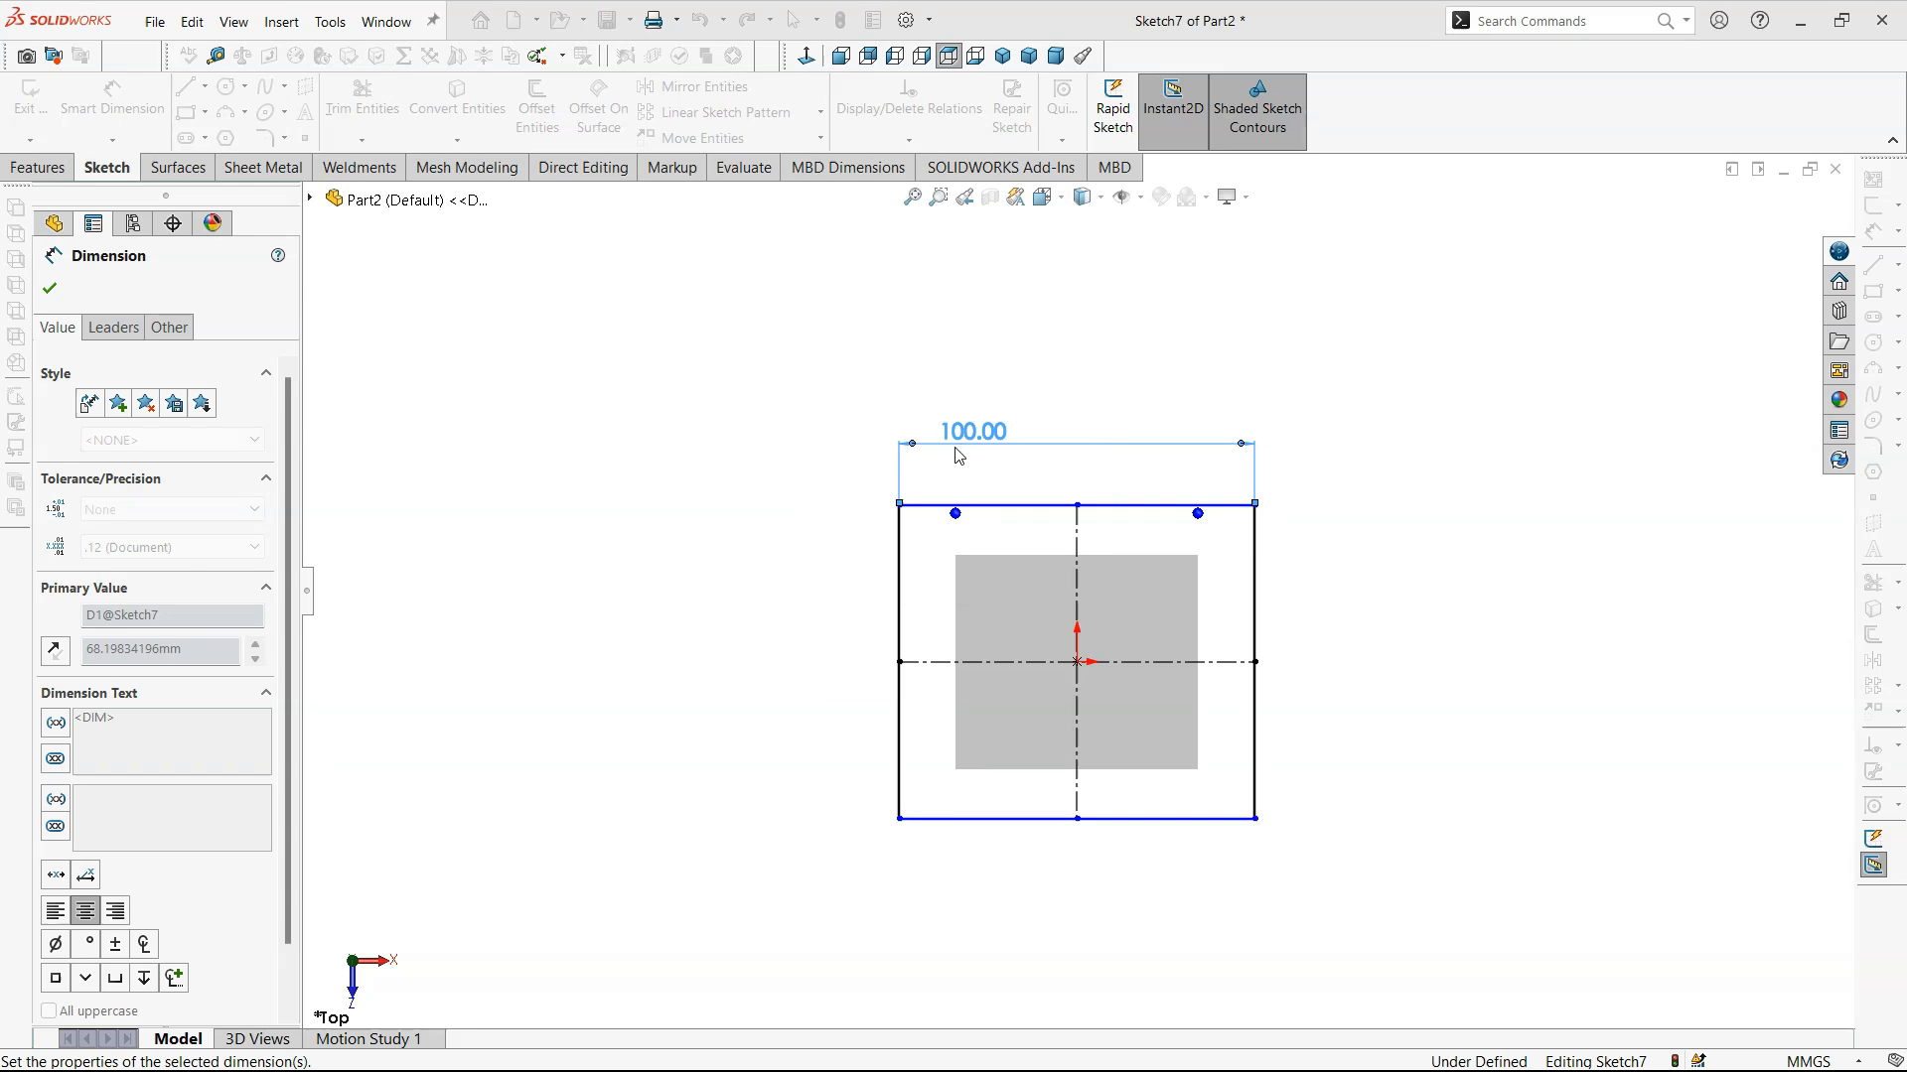
pyautogui.click(1253, 580)
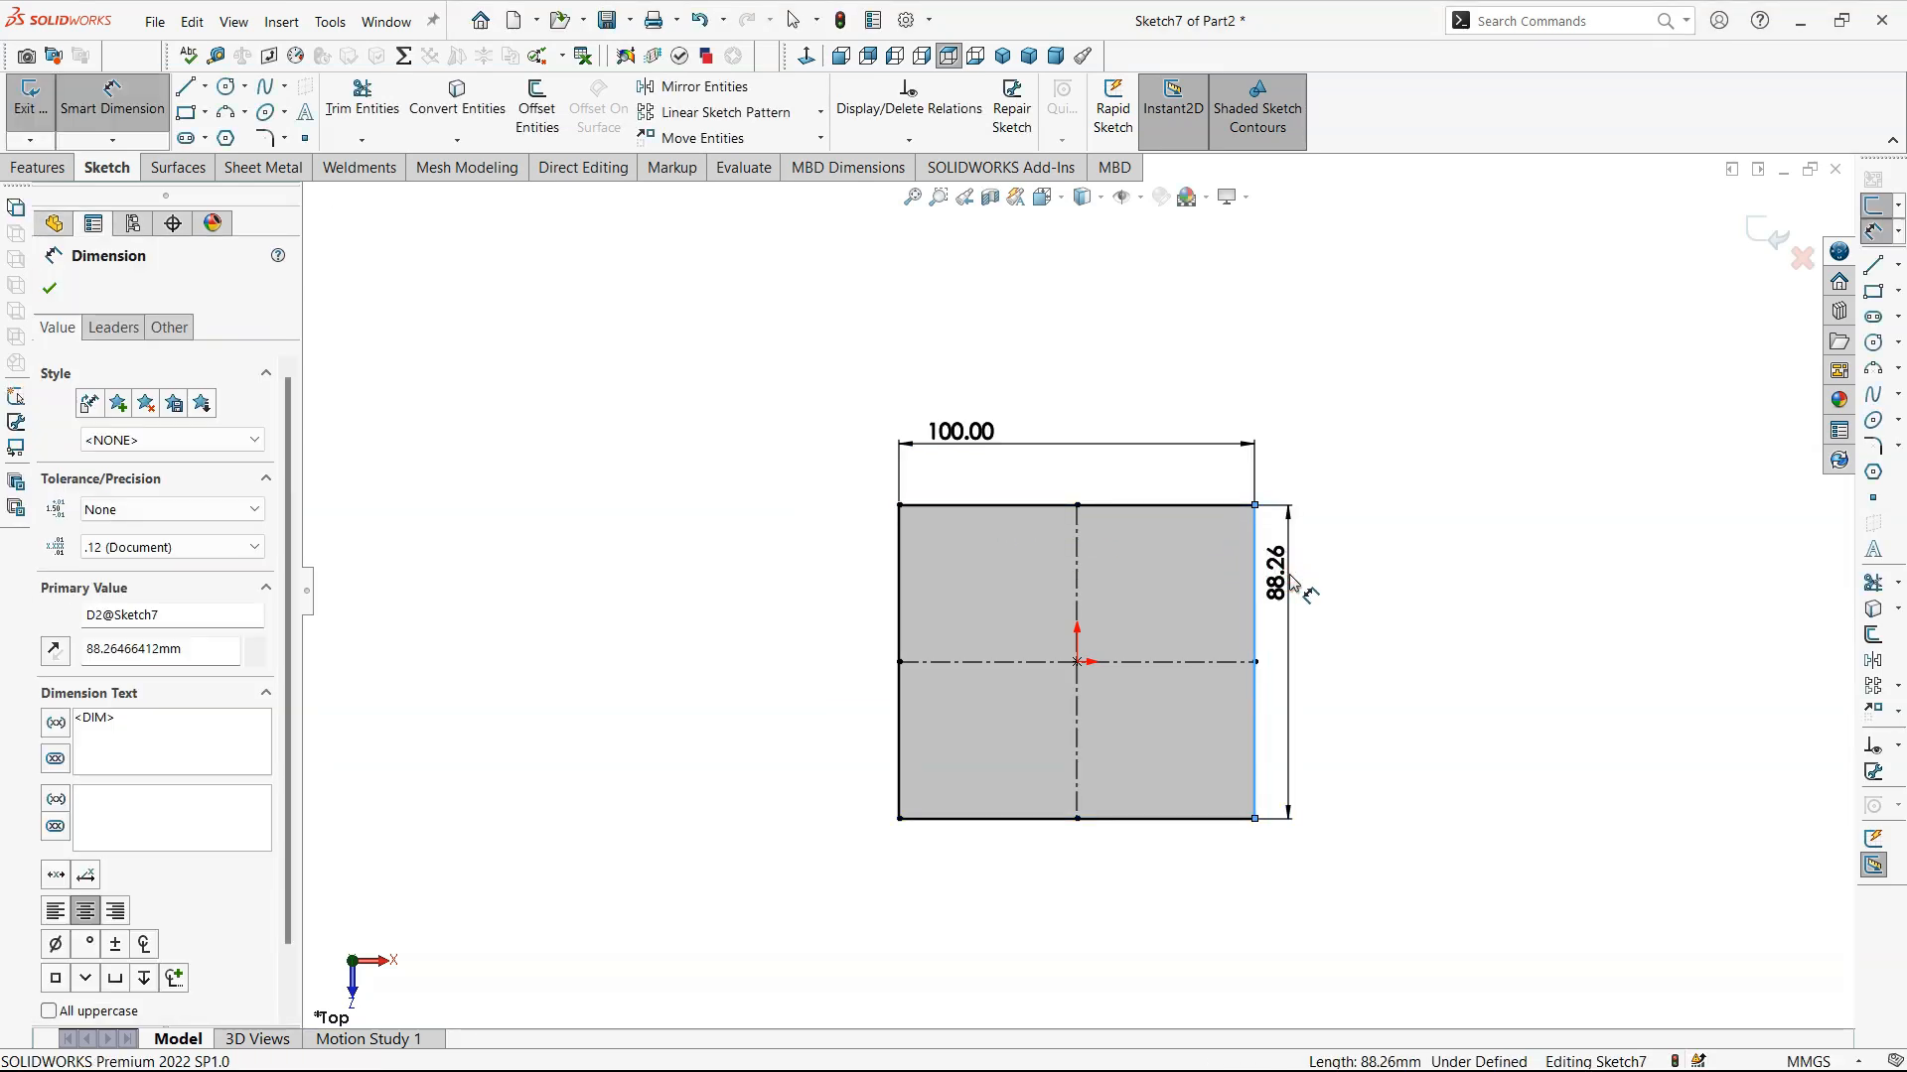
pyautogui.click(1291, 587)
pyautogui.write('120')
pyautogui.press('Return')
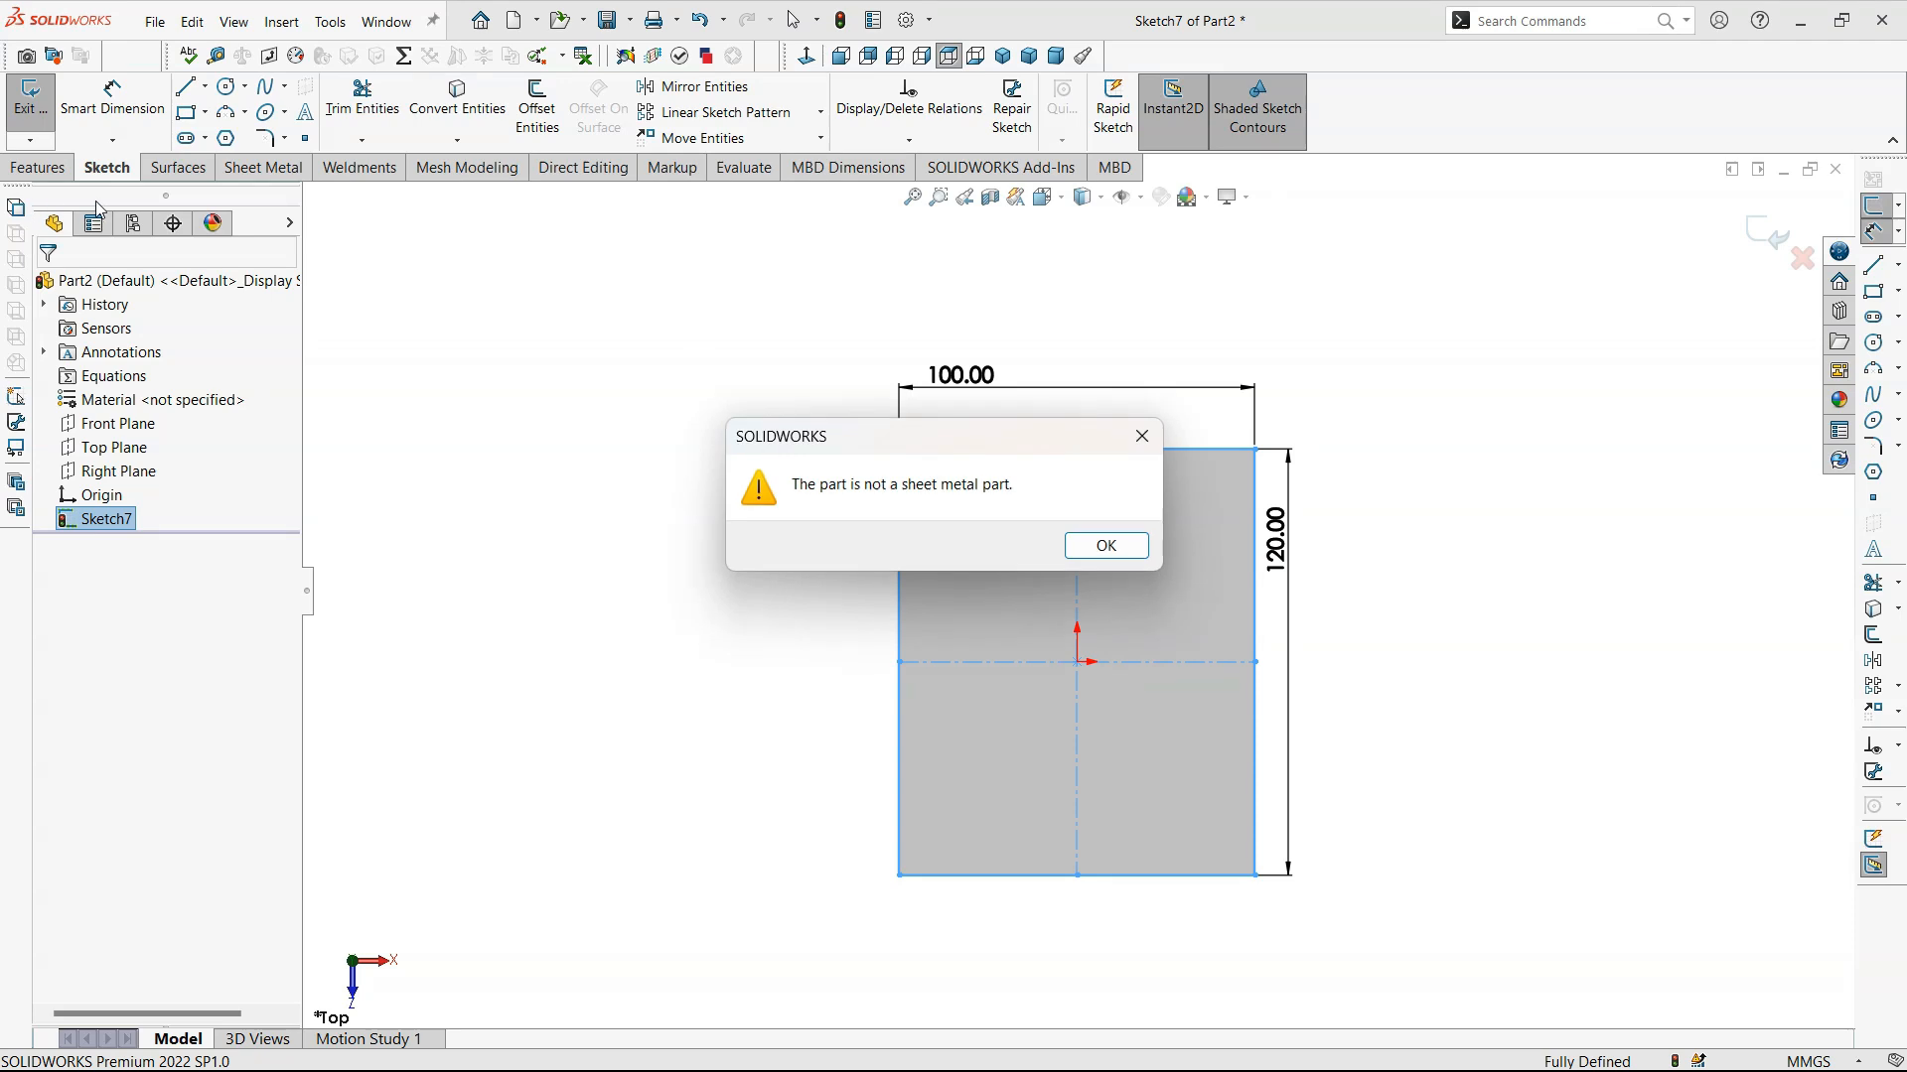
# - Dismiss the warning and create a sheet metal base flange from the rectangle, with K-factor 0.5 and rectangular auto relief
pyautogui.click(1100, 545)
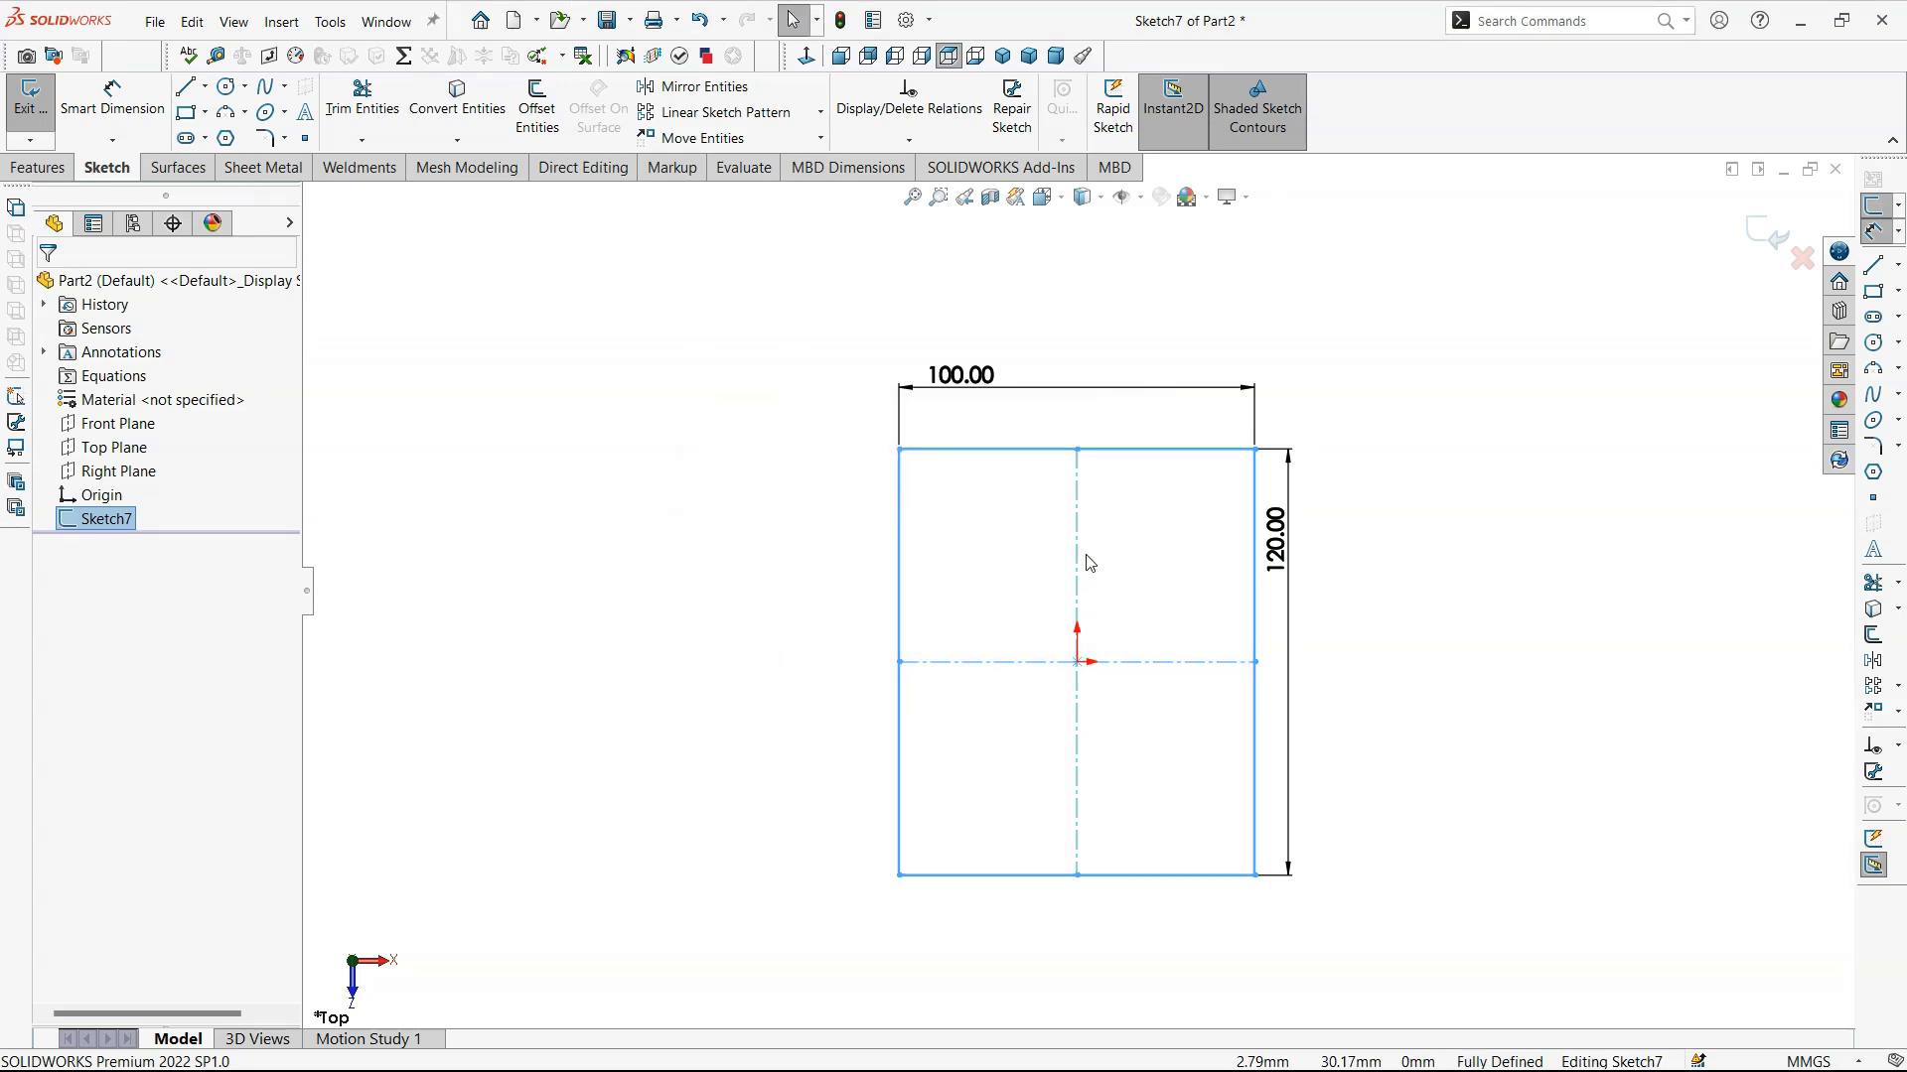
pyautogui.click(1537, 315)
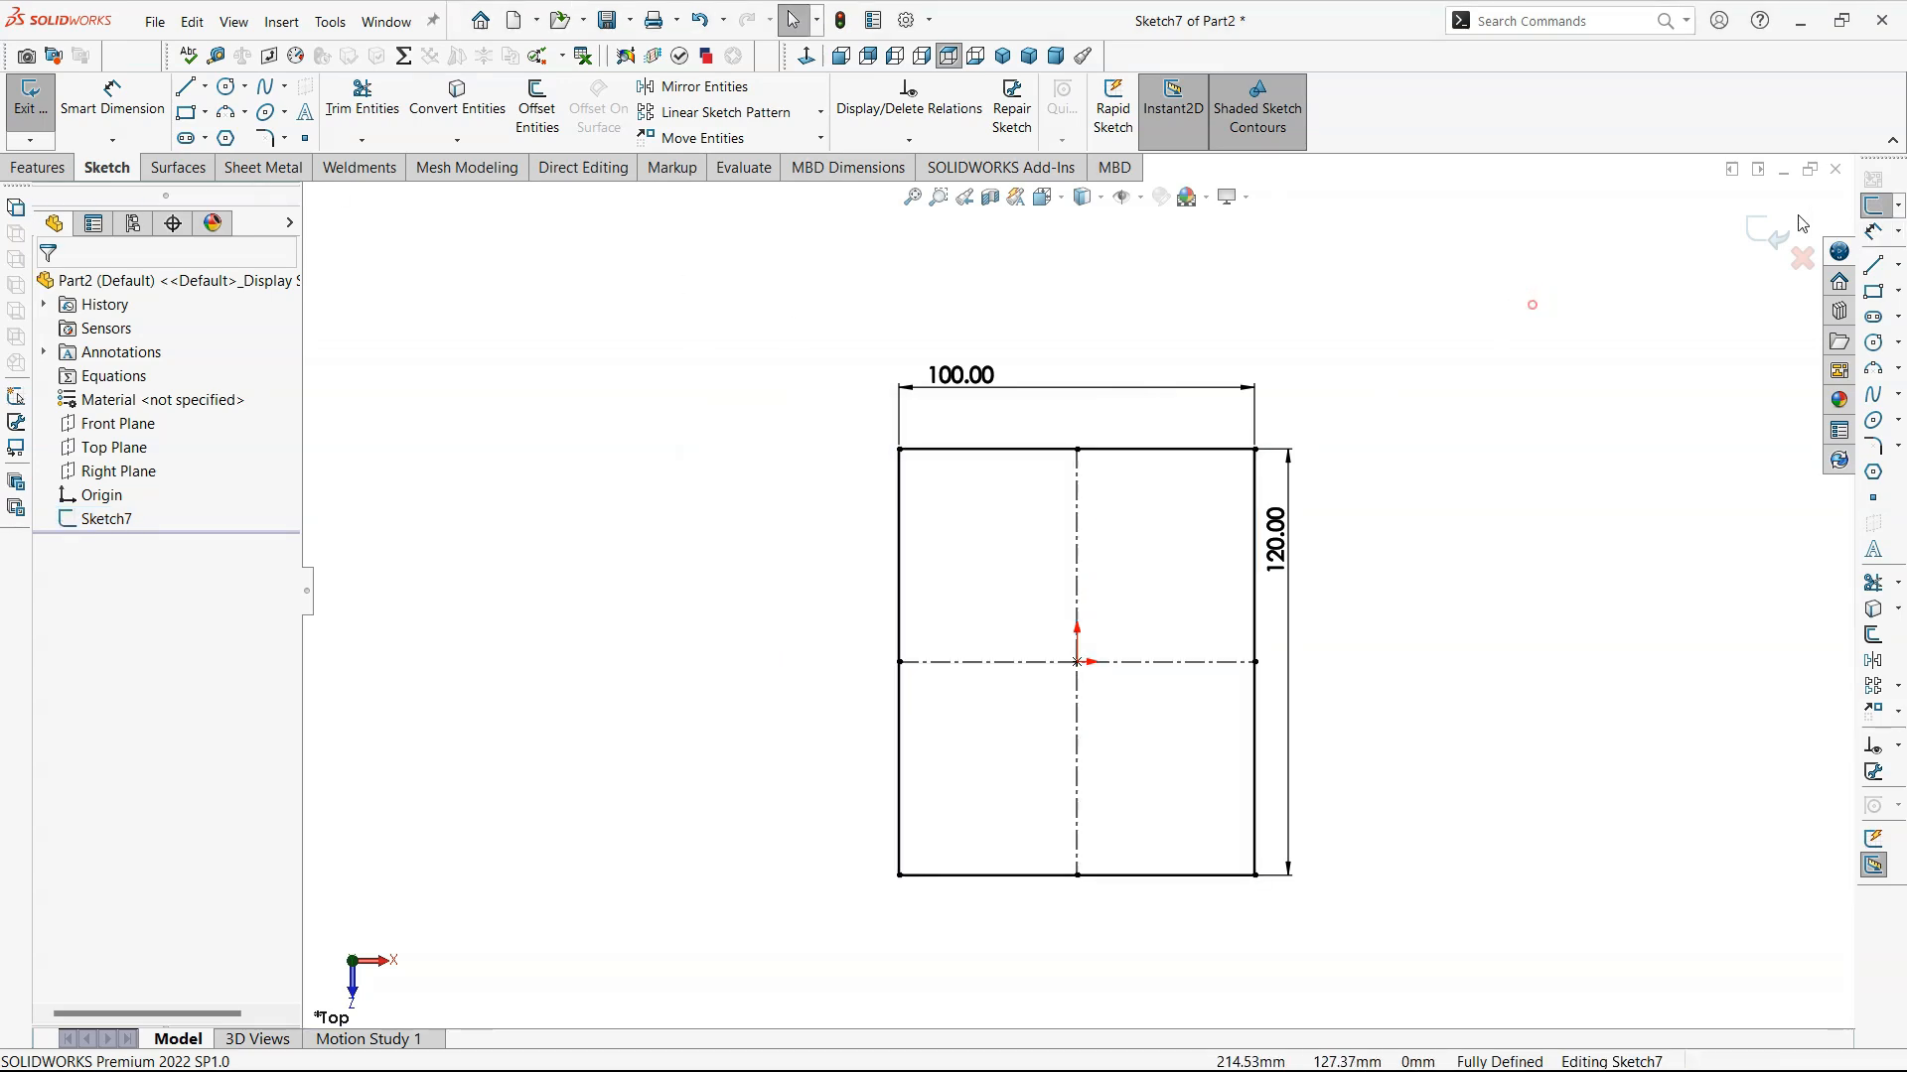
pyautogui.click(249, 167)
pyautogui.click(42, 104)
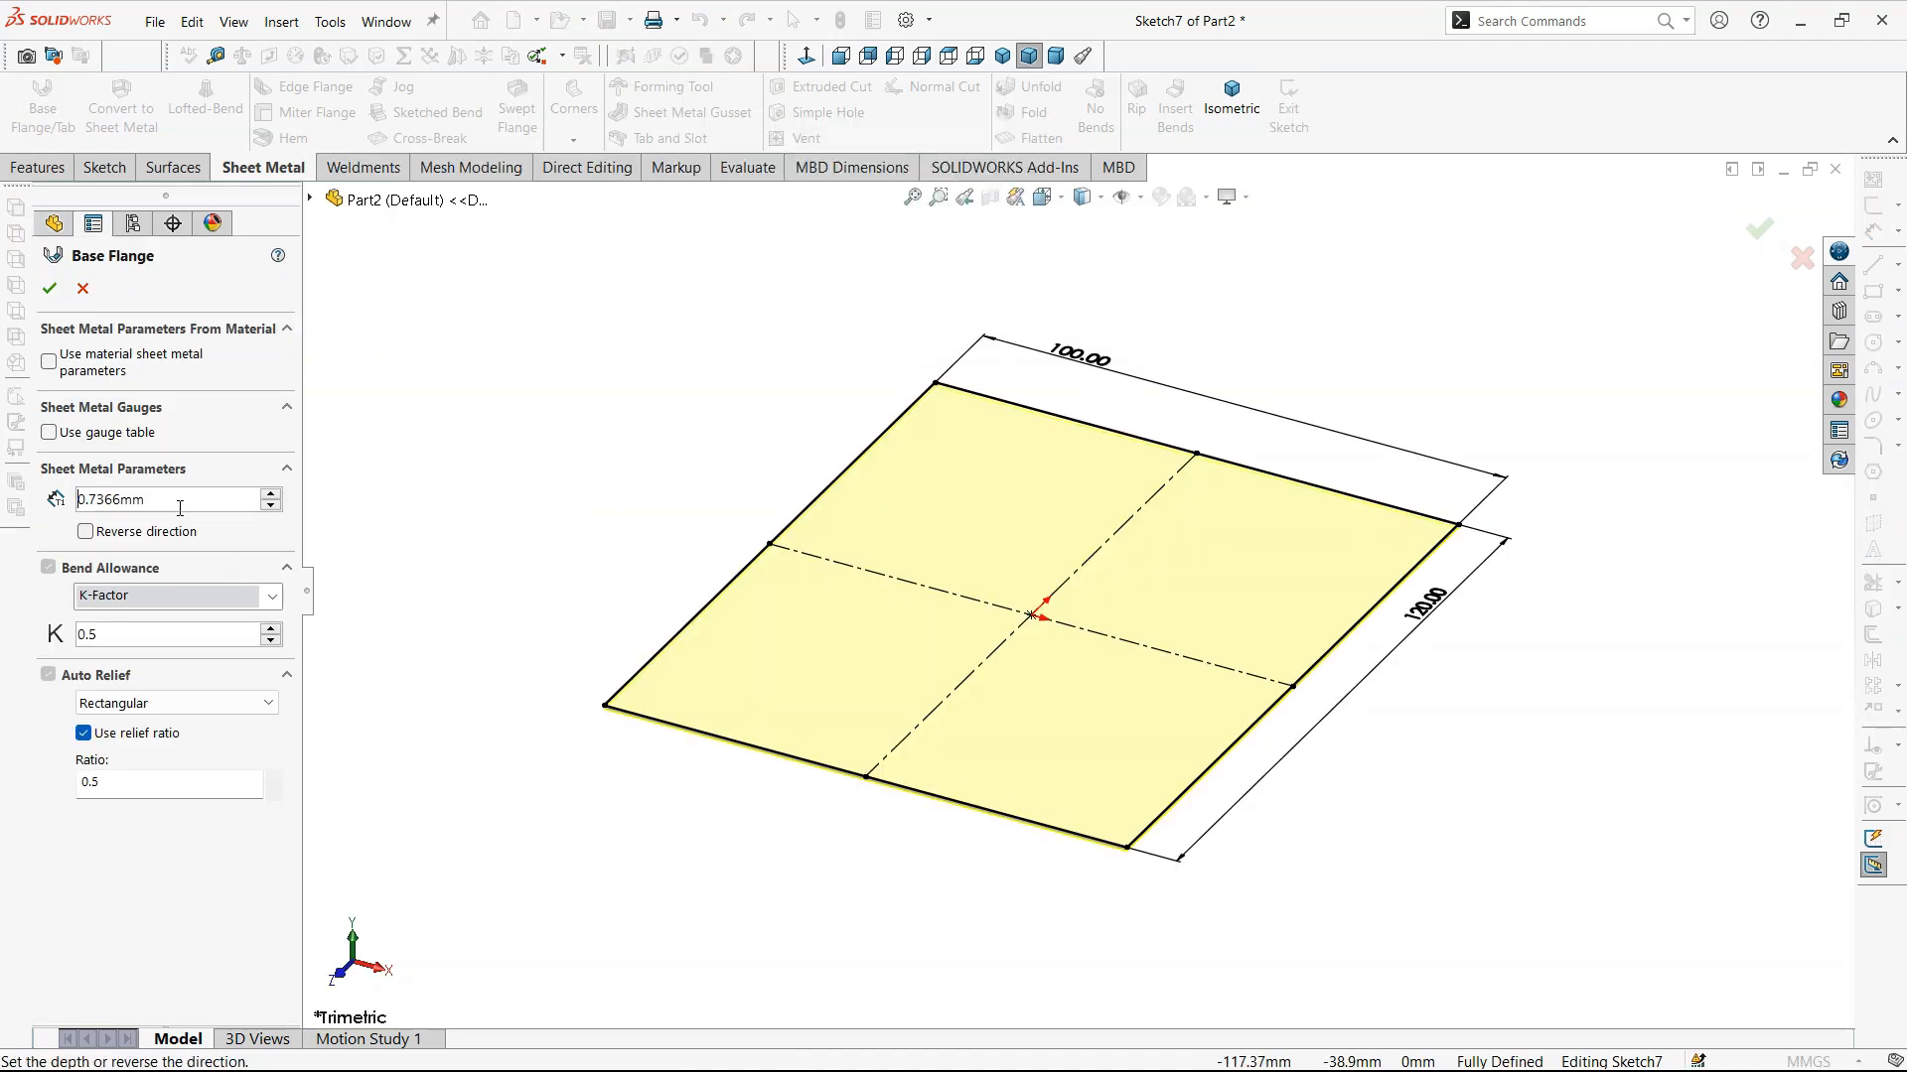
pyautogui.doubleClick(179, 507)
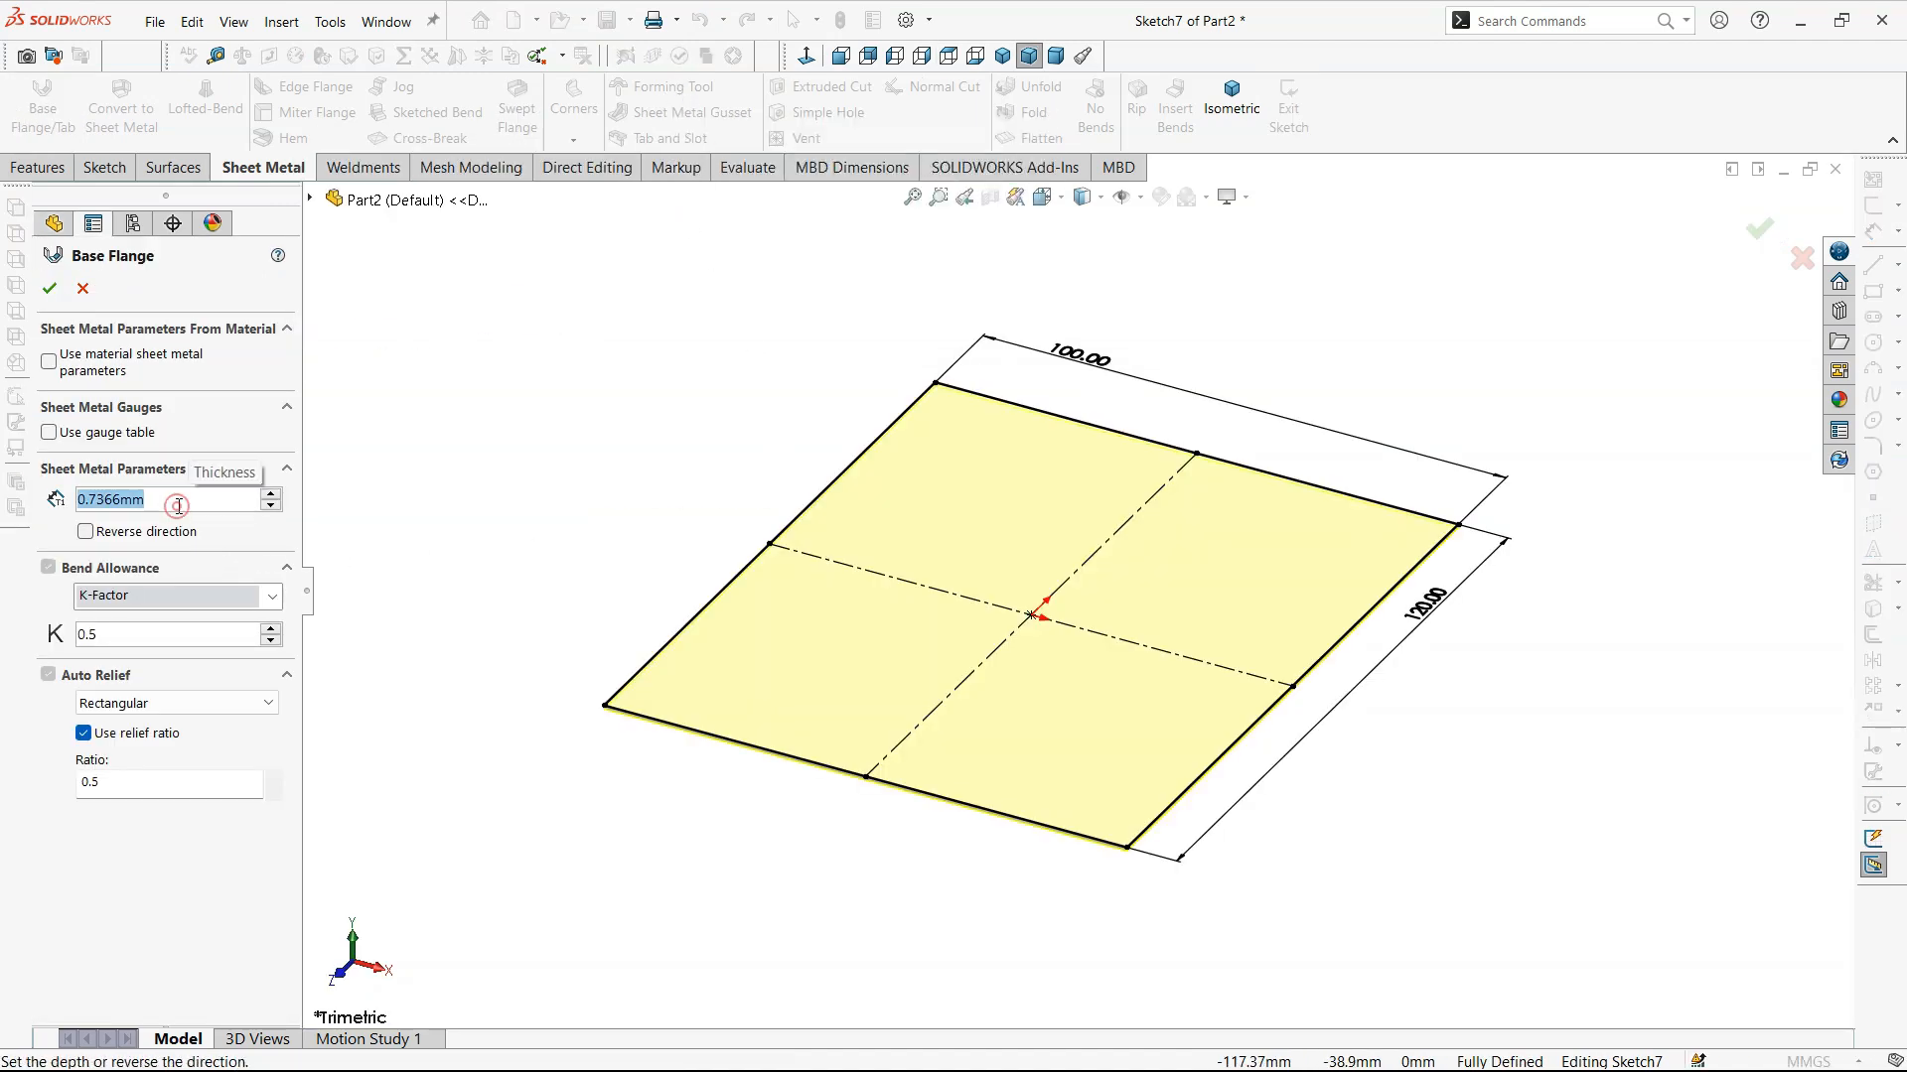
pyautogui.press('Return')
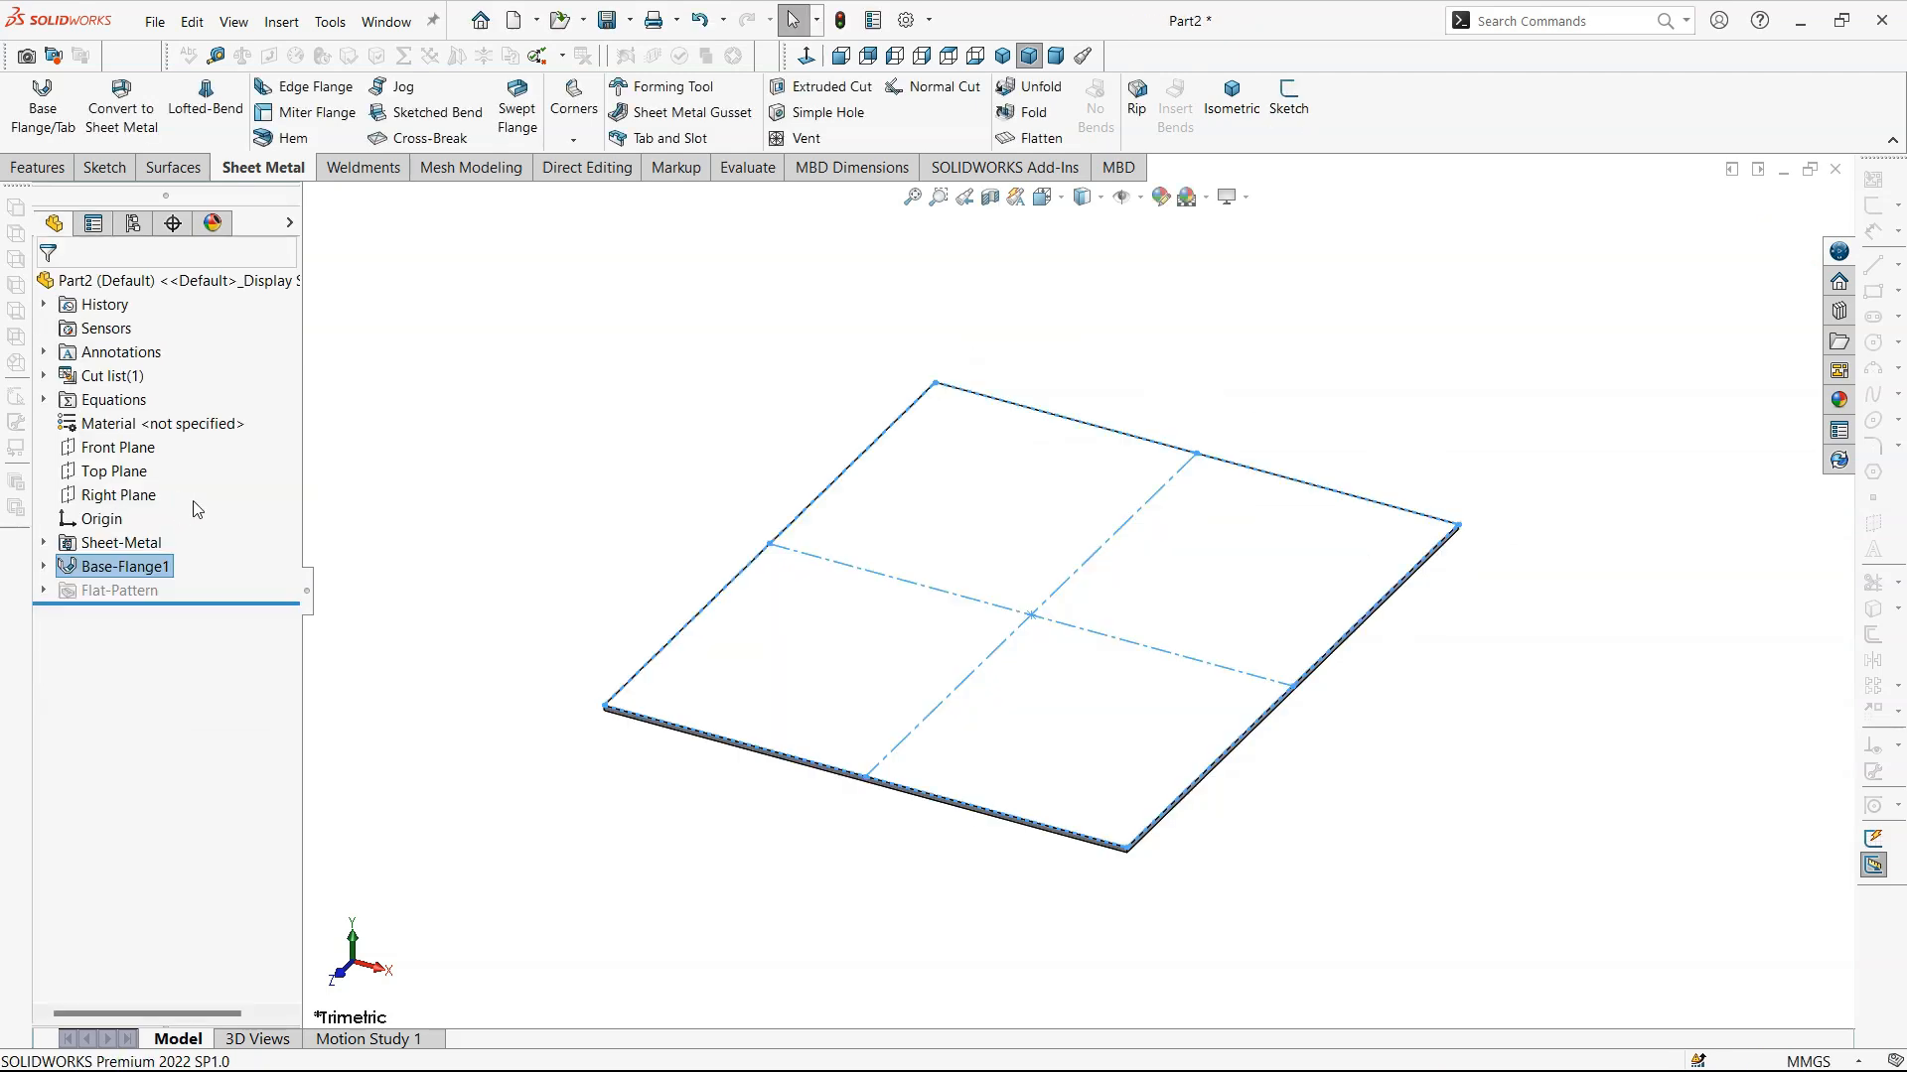
pyautogui.click(461, 467)
pyautogui.scroll(3, 1332, 507)
pyautogui.moveTo(1331, 507); pyautogui.dragTo(949, 540, button='middle')
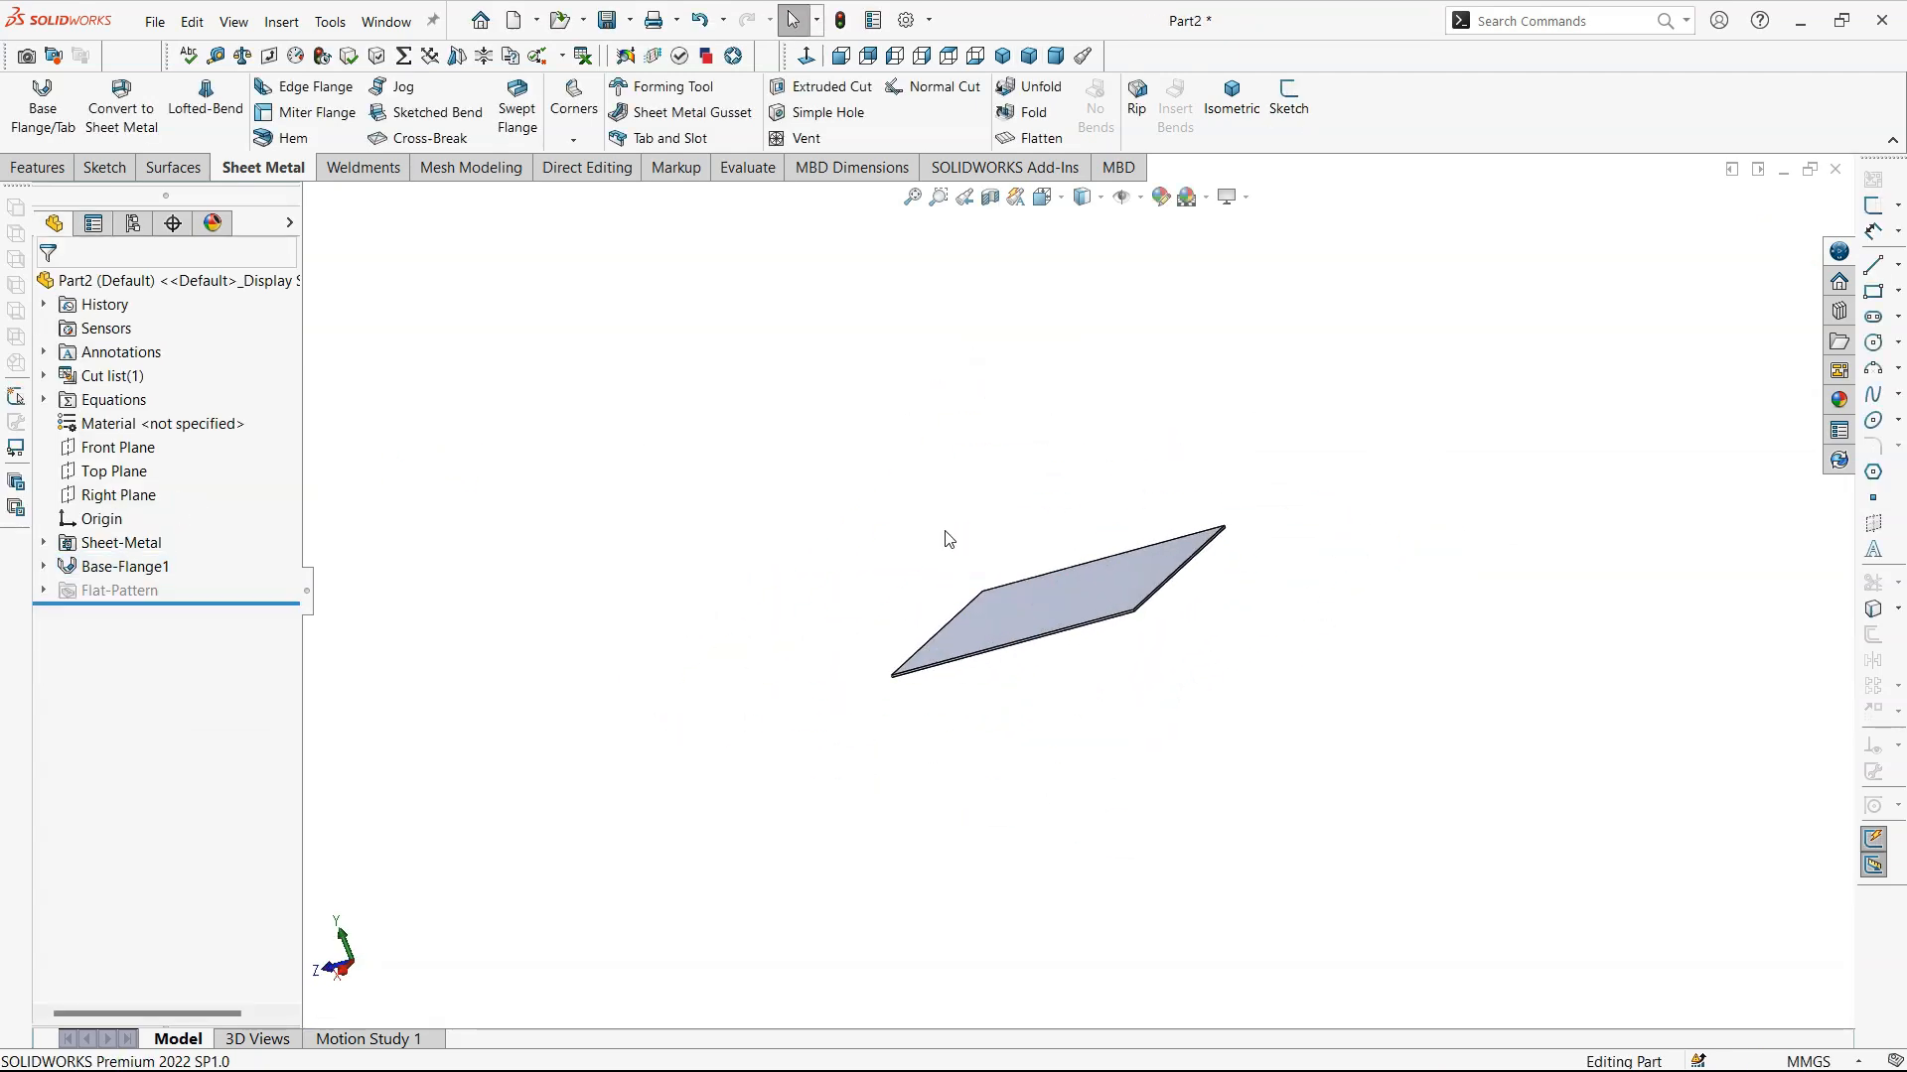
pyautogui.moveTo(1321, 615); pyautogui.dragTo(1447, 660, button='middle')
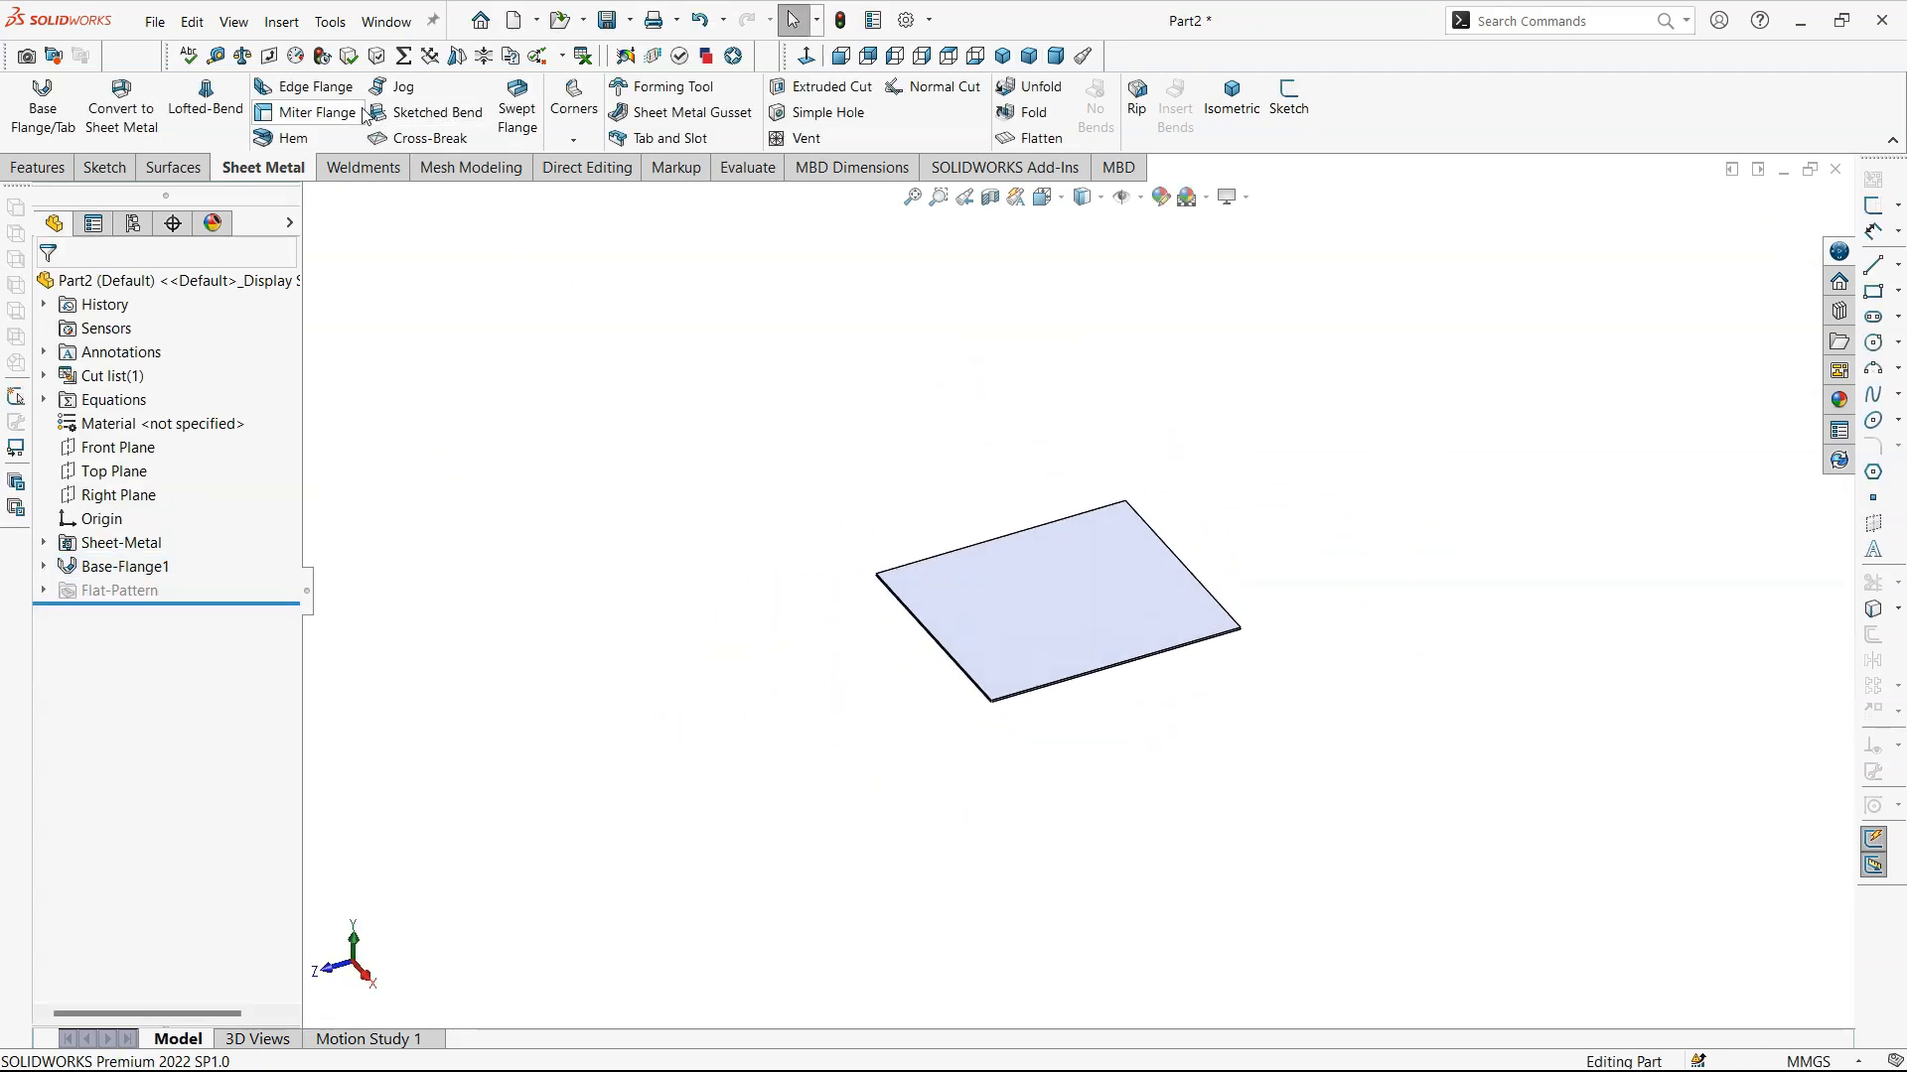
pyautogui.scroll(-5, 1139, 687)
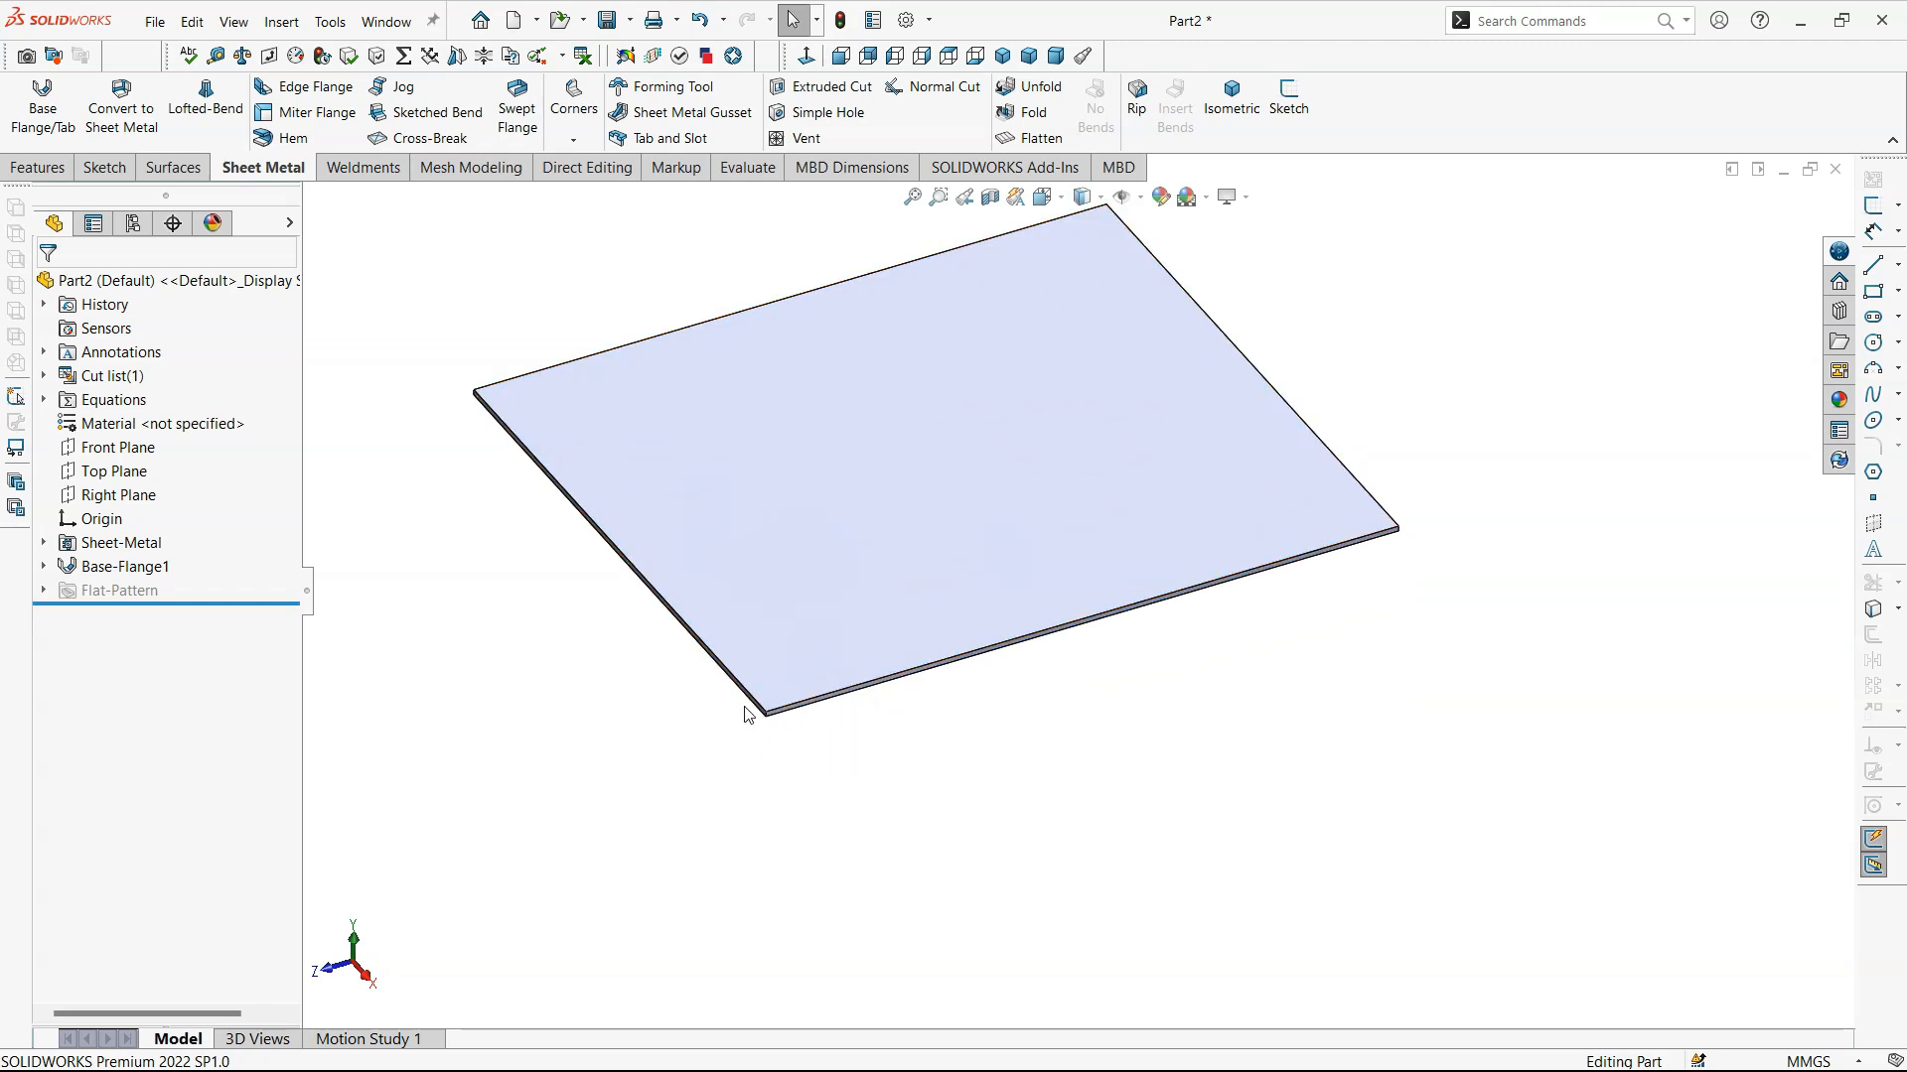
pyautogui.scroll(3, 771, 612)
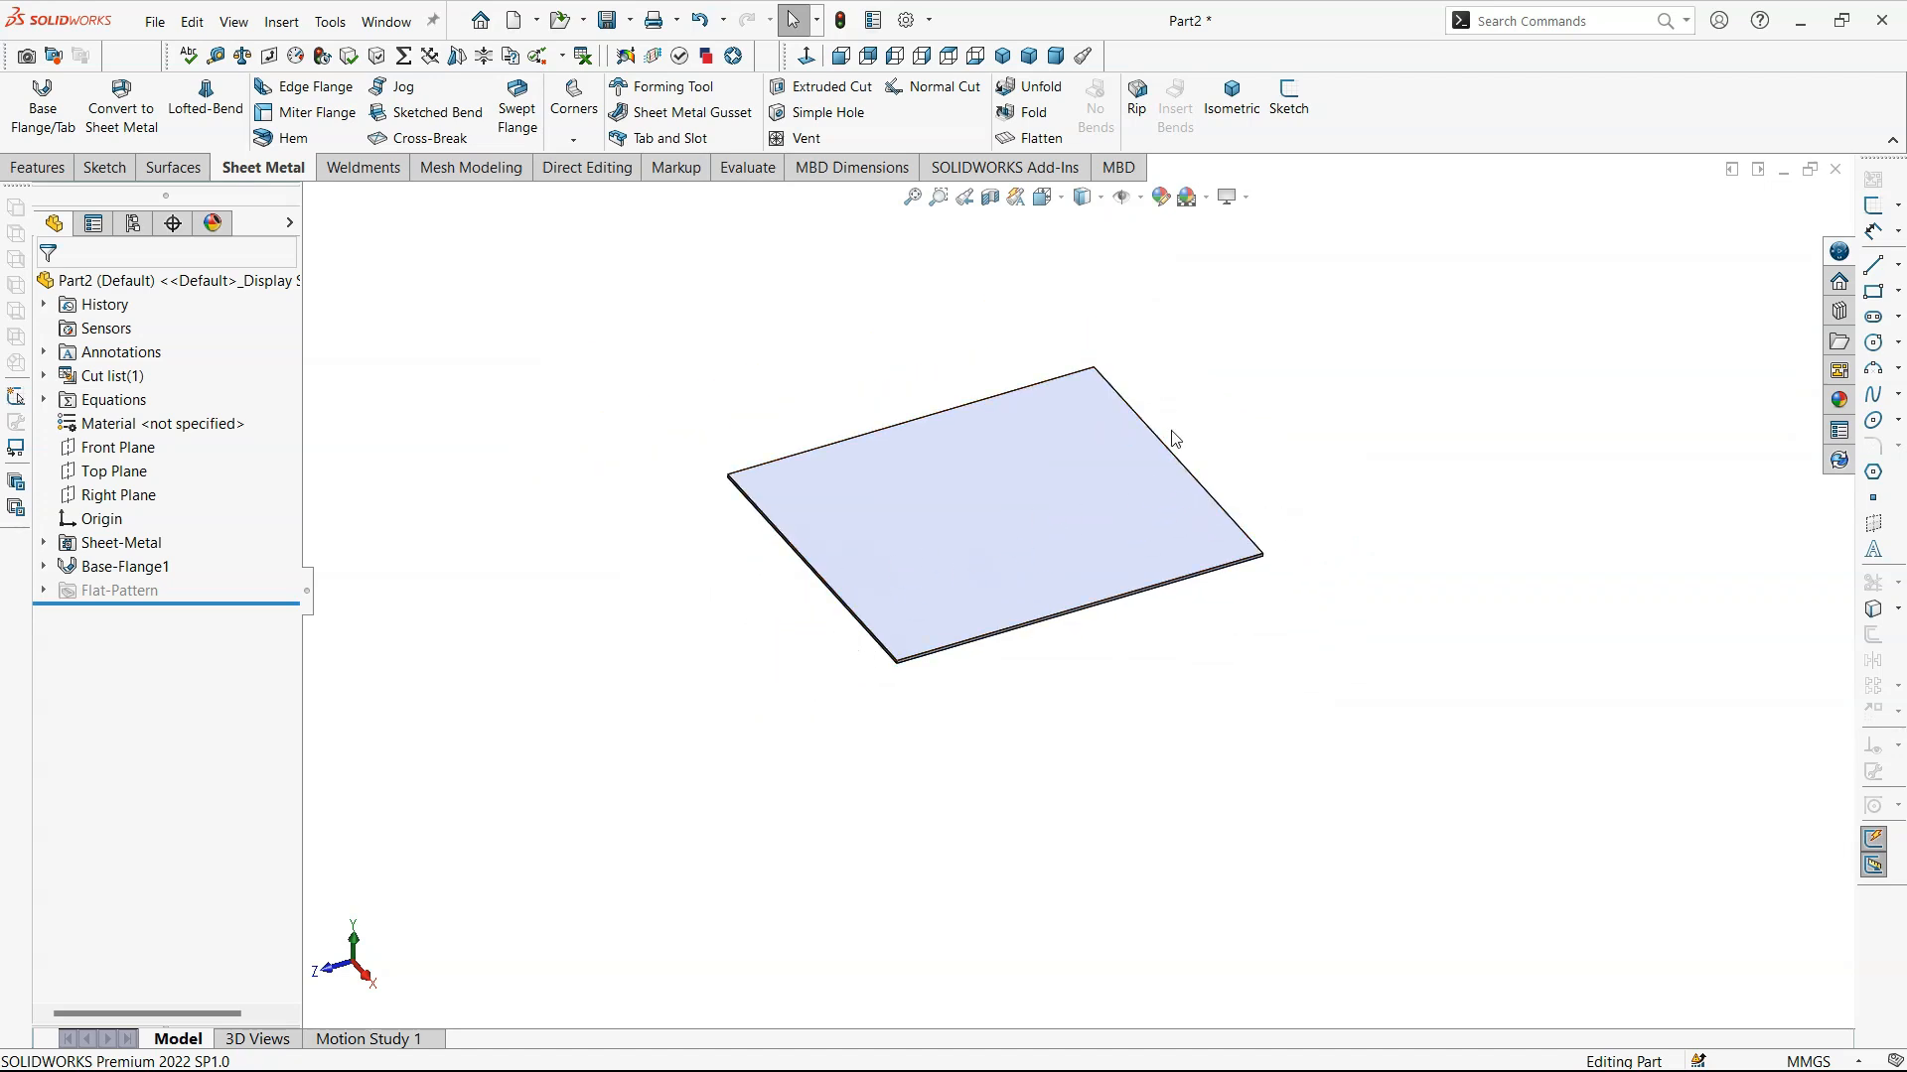
# - Sketch a diagonal line about 134 mm long on the Top Plane, crossing two opposite plate edges, and exit the sketch
pyautogui.click(111, 471)
pyautogui.click(112, 447)
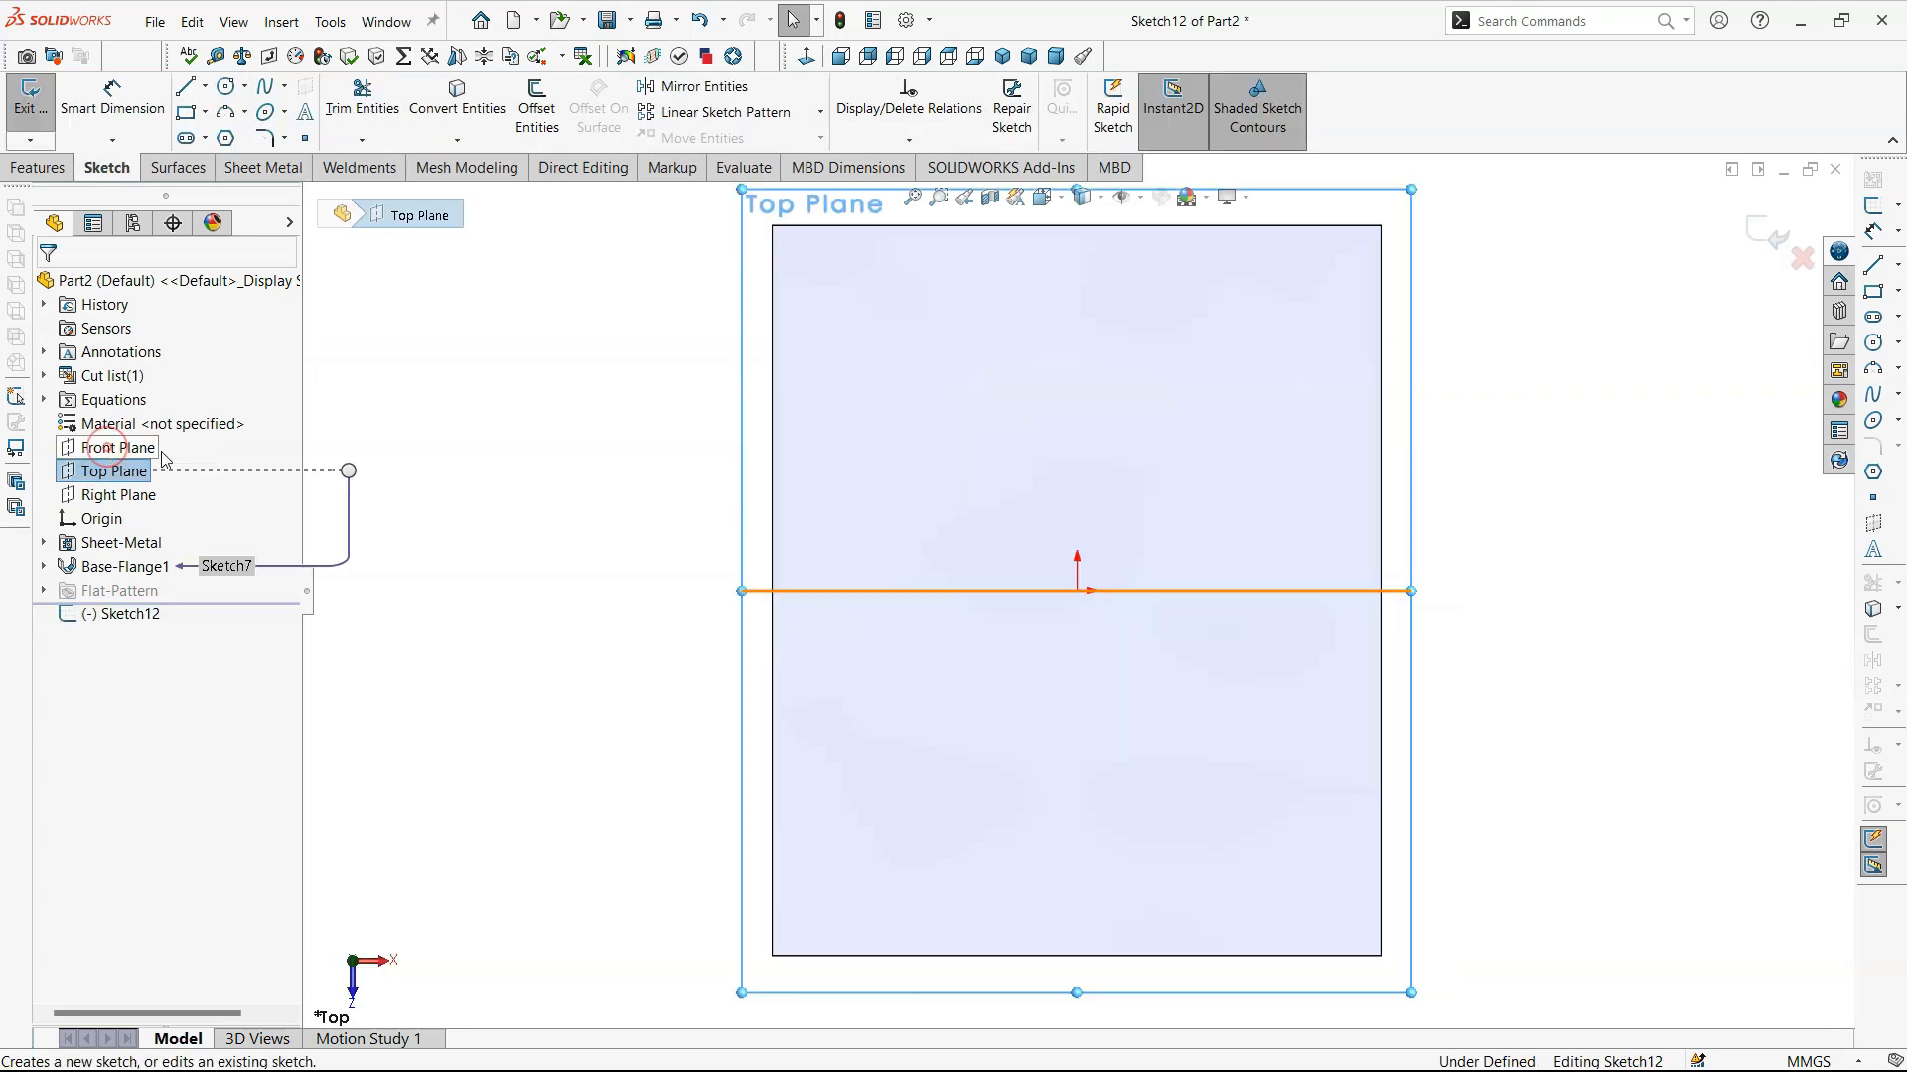
pyautogui.click(554, 447)
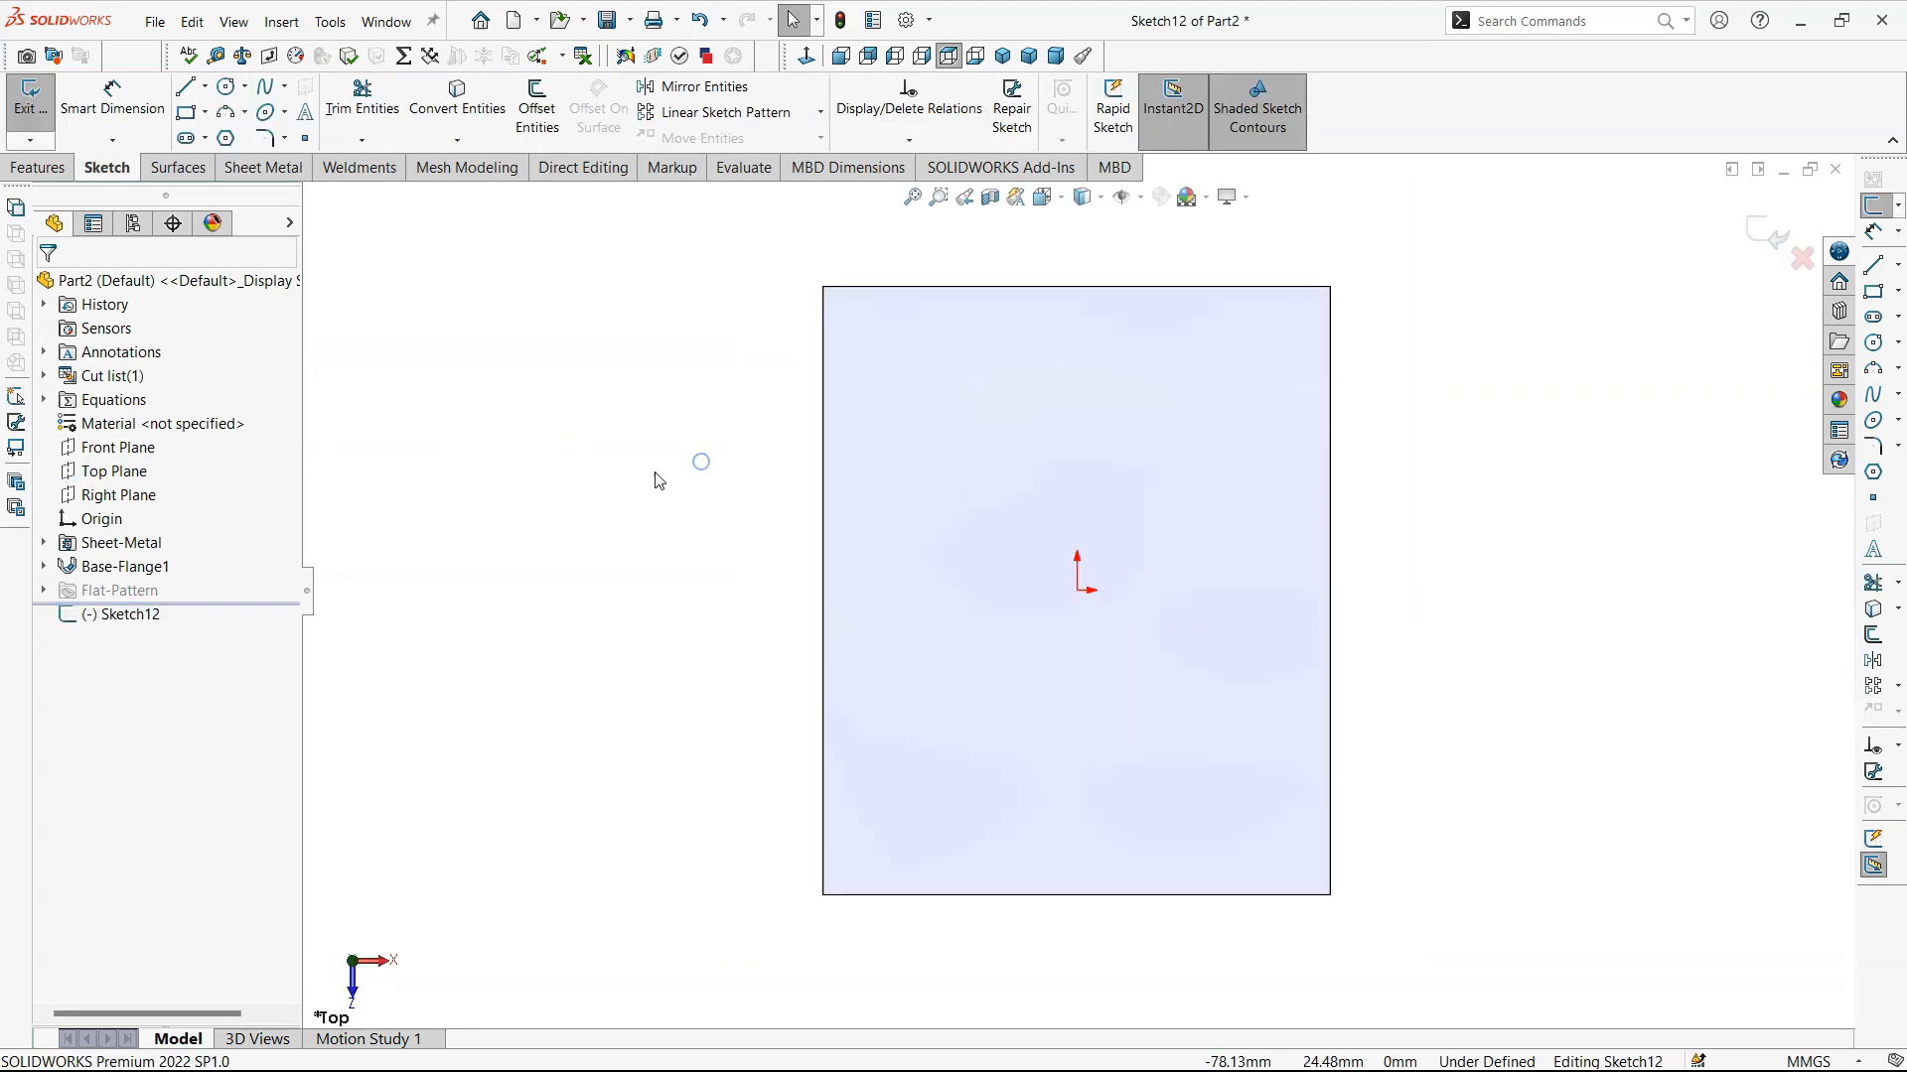
pyautogui.press('l')
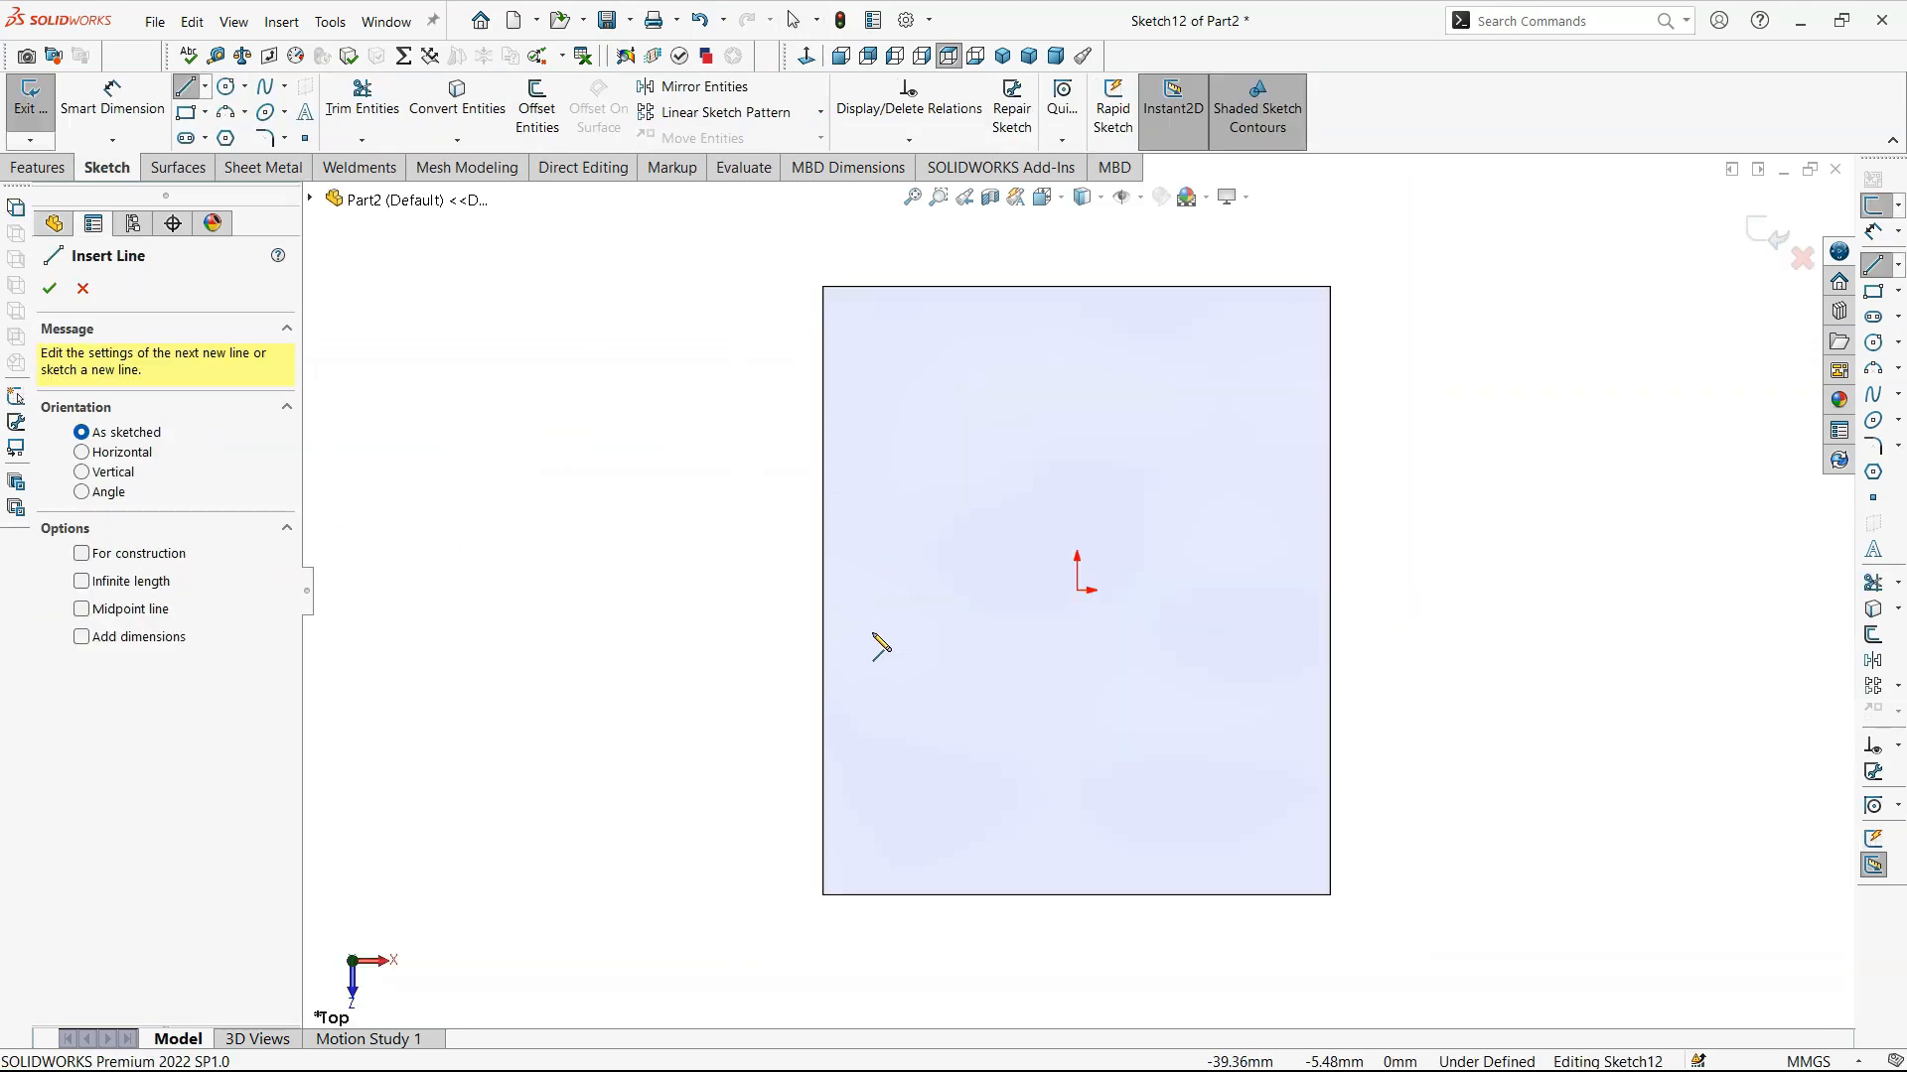
pyautogui.click(783, 692)
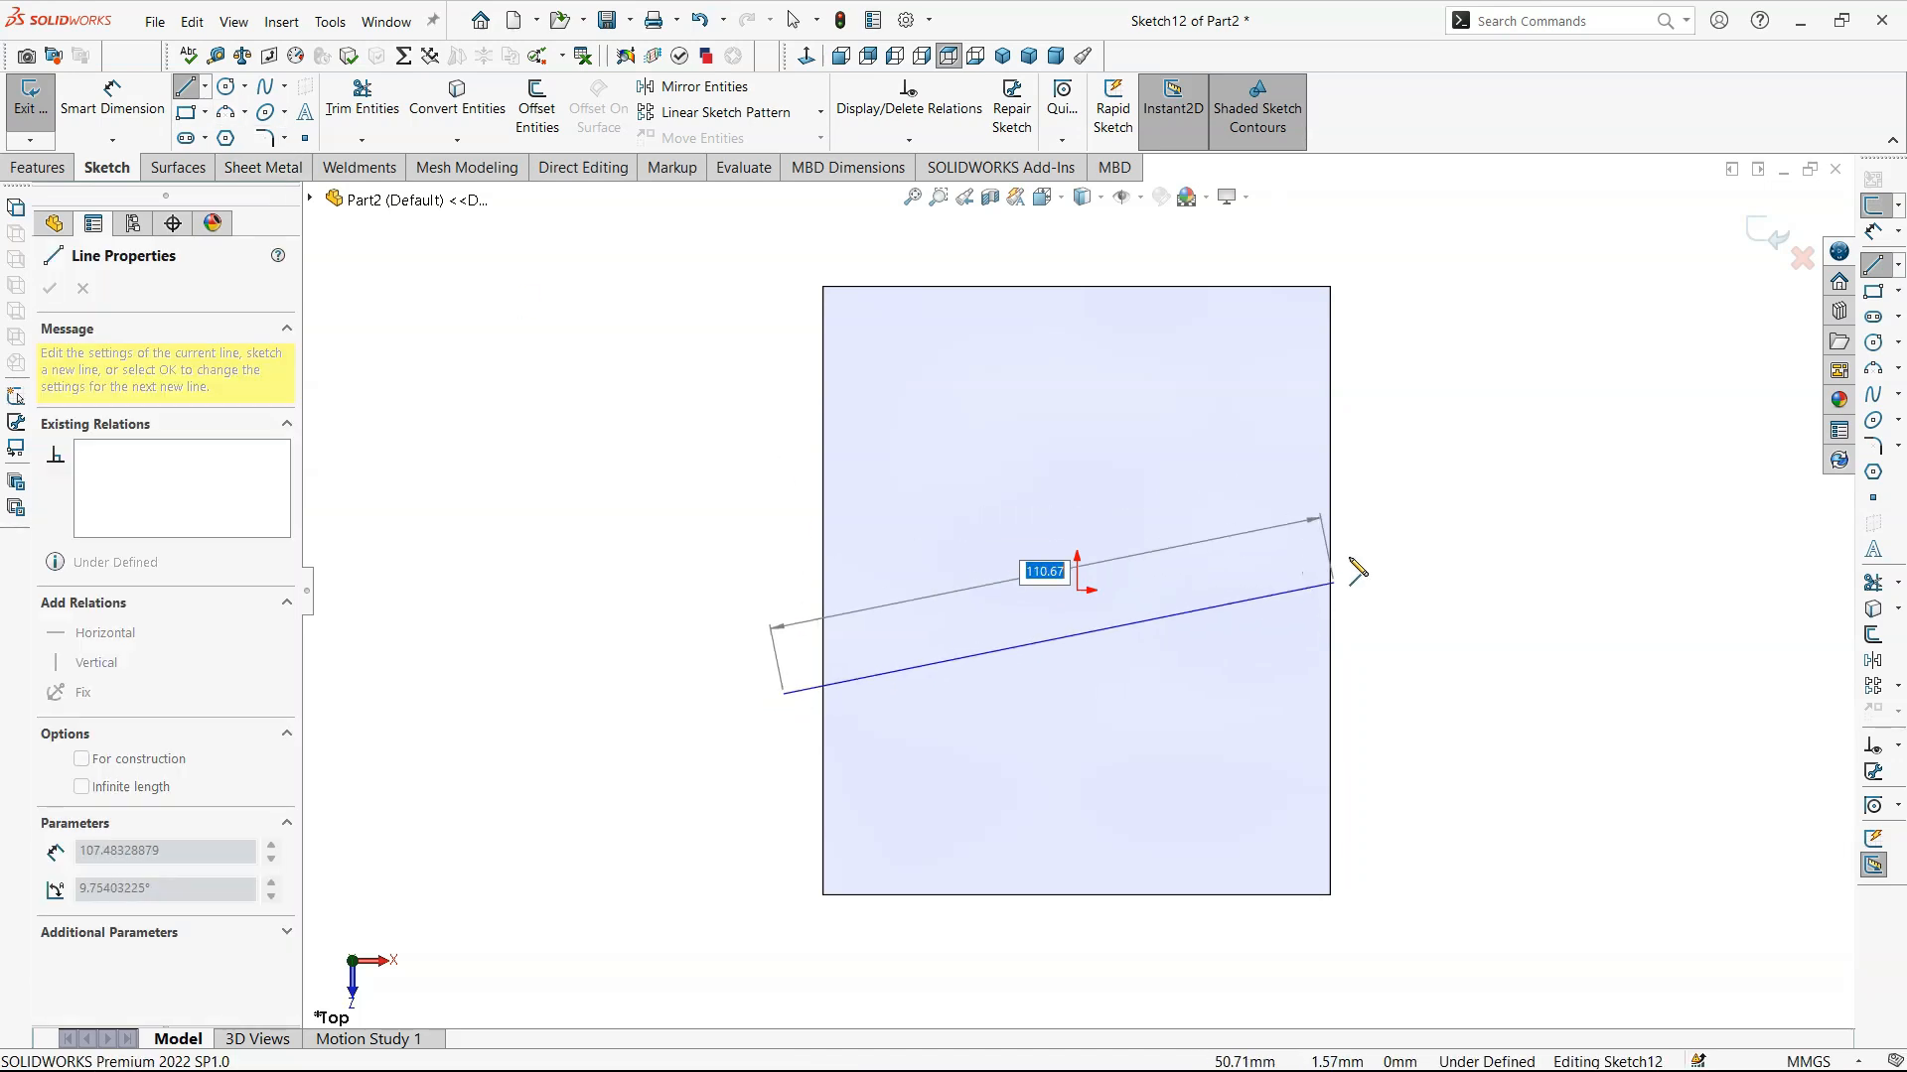
pyautogui.click(1368, 352)
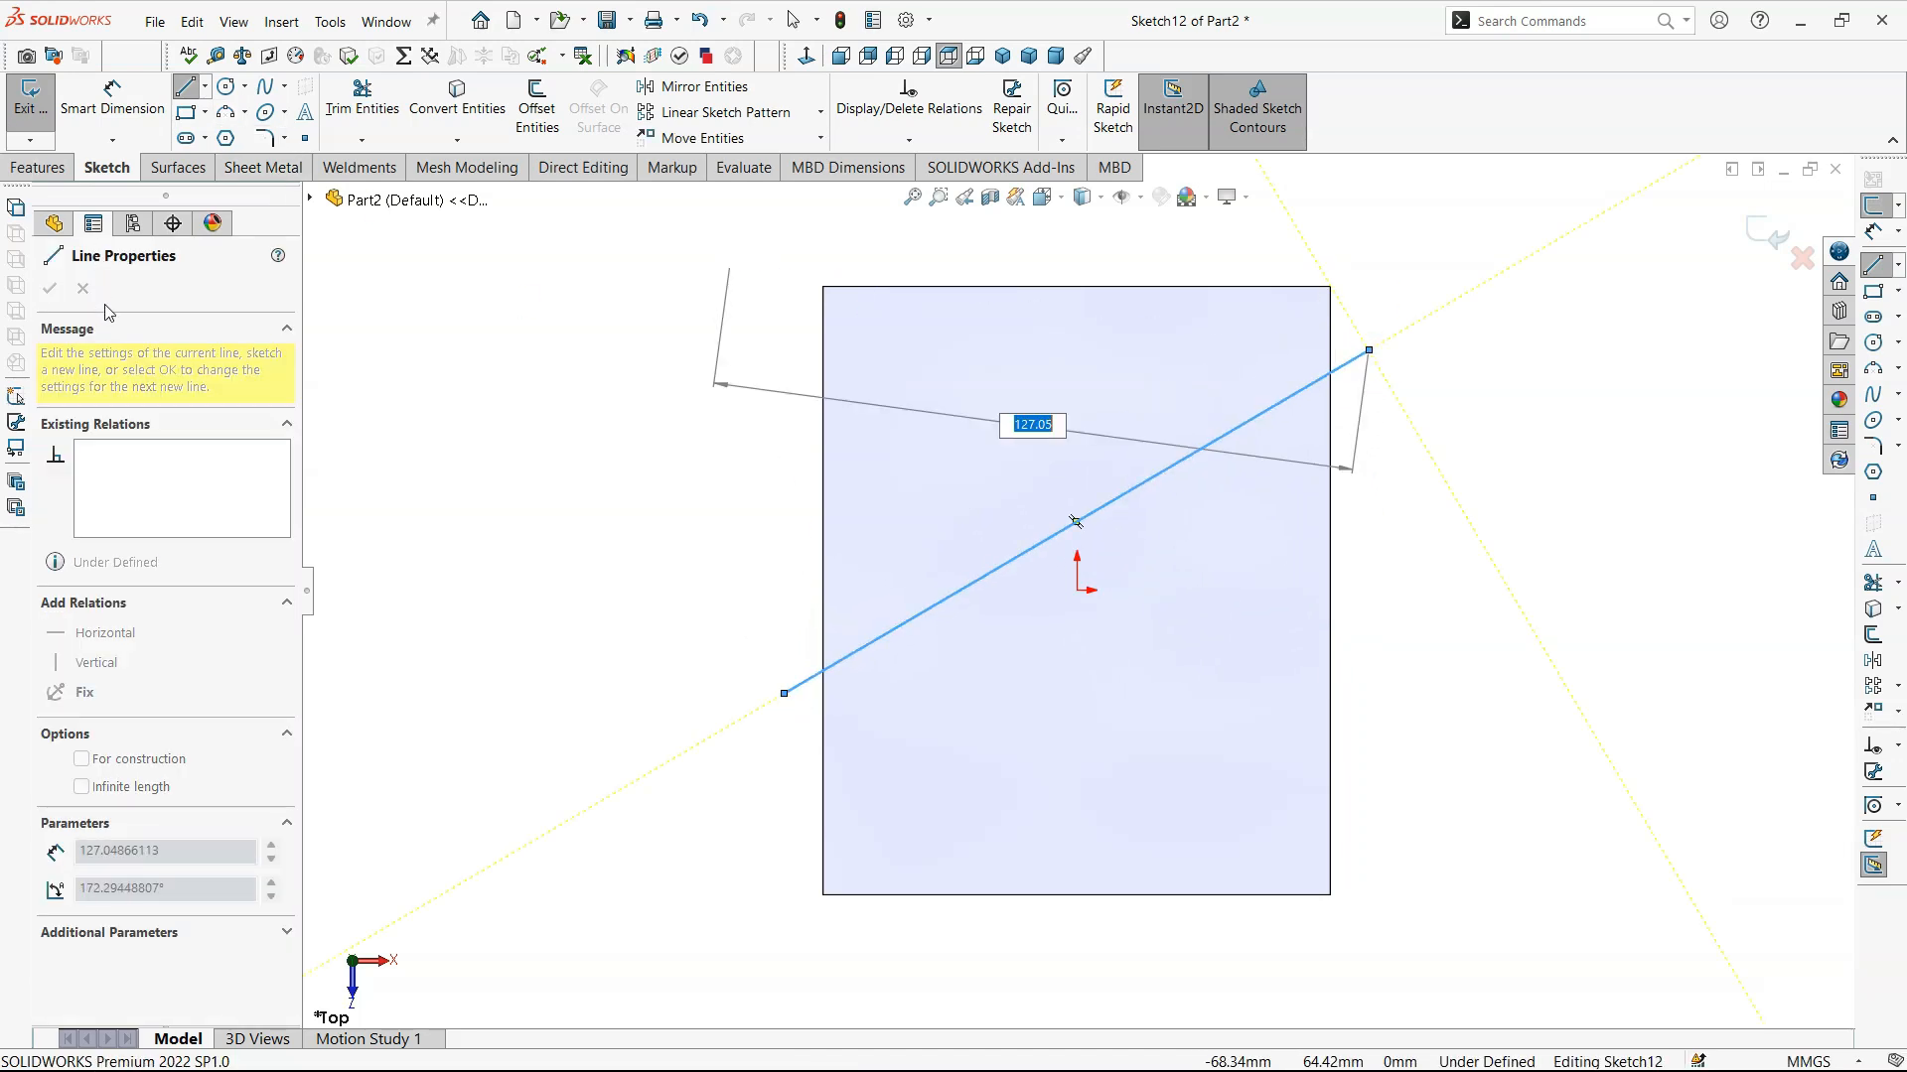
pyautogui.press('Escape')
pyautogui.press('Escape')
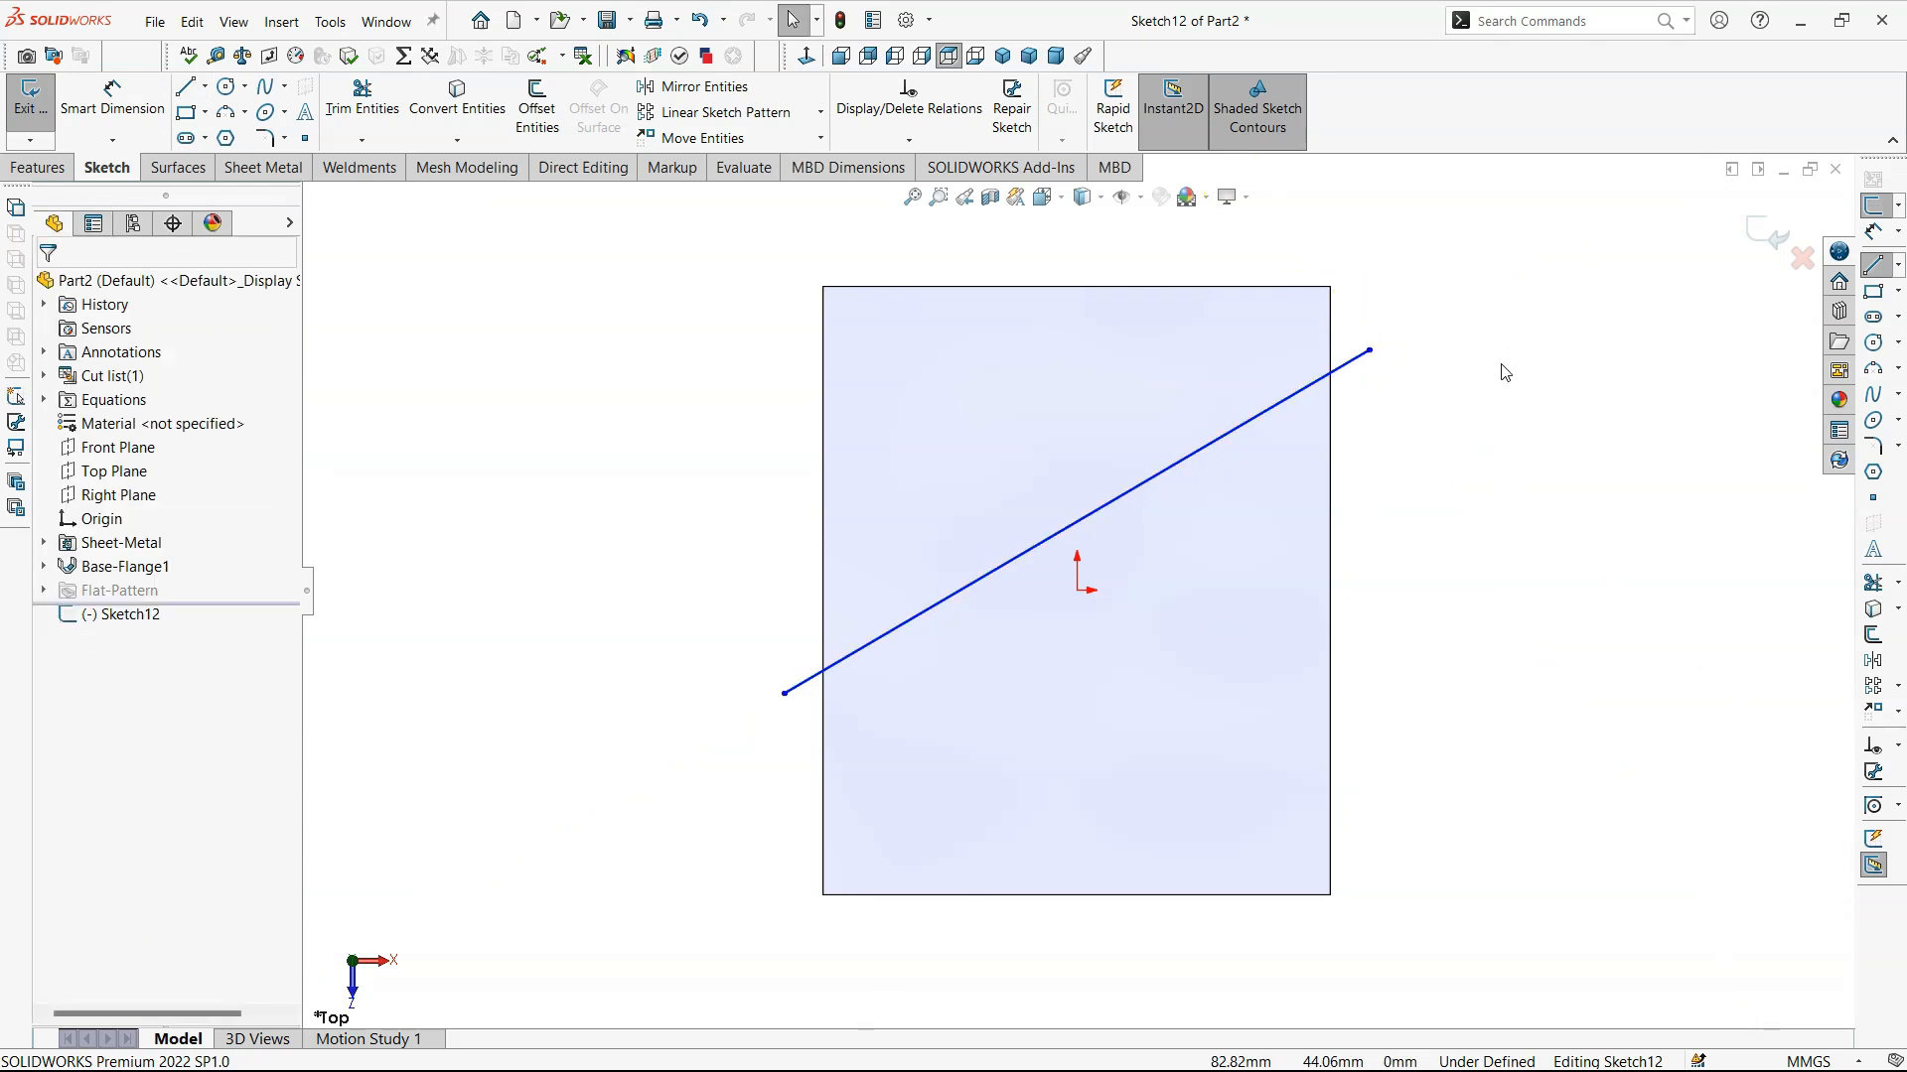
pyautogui.click(1768, 231)
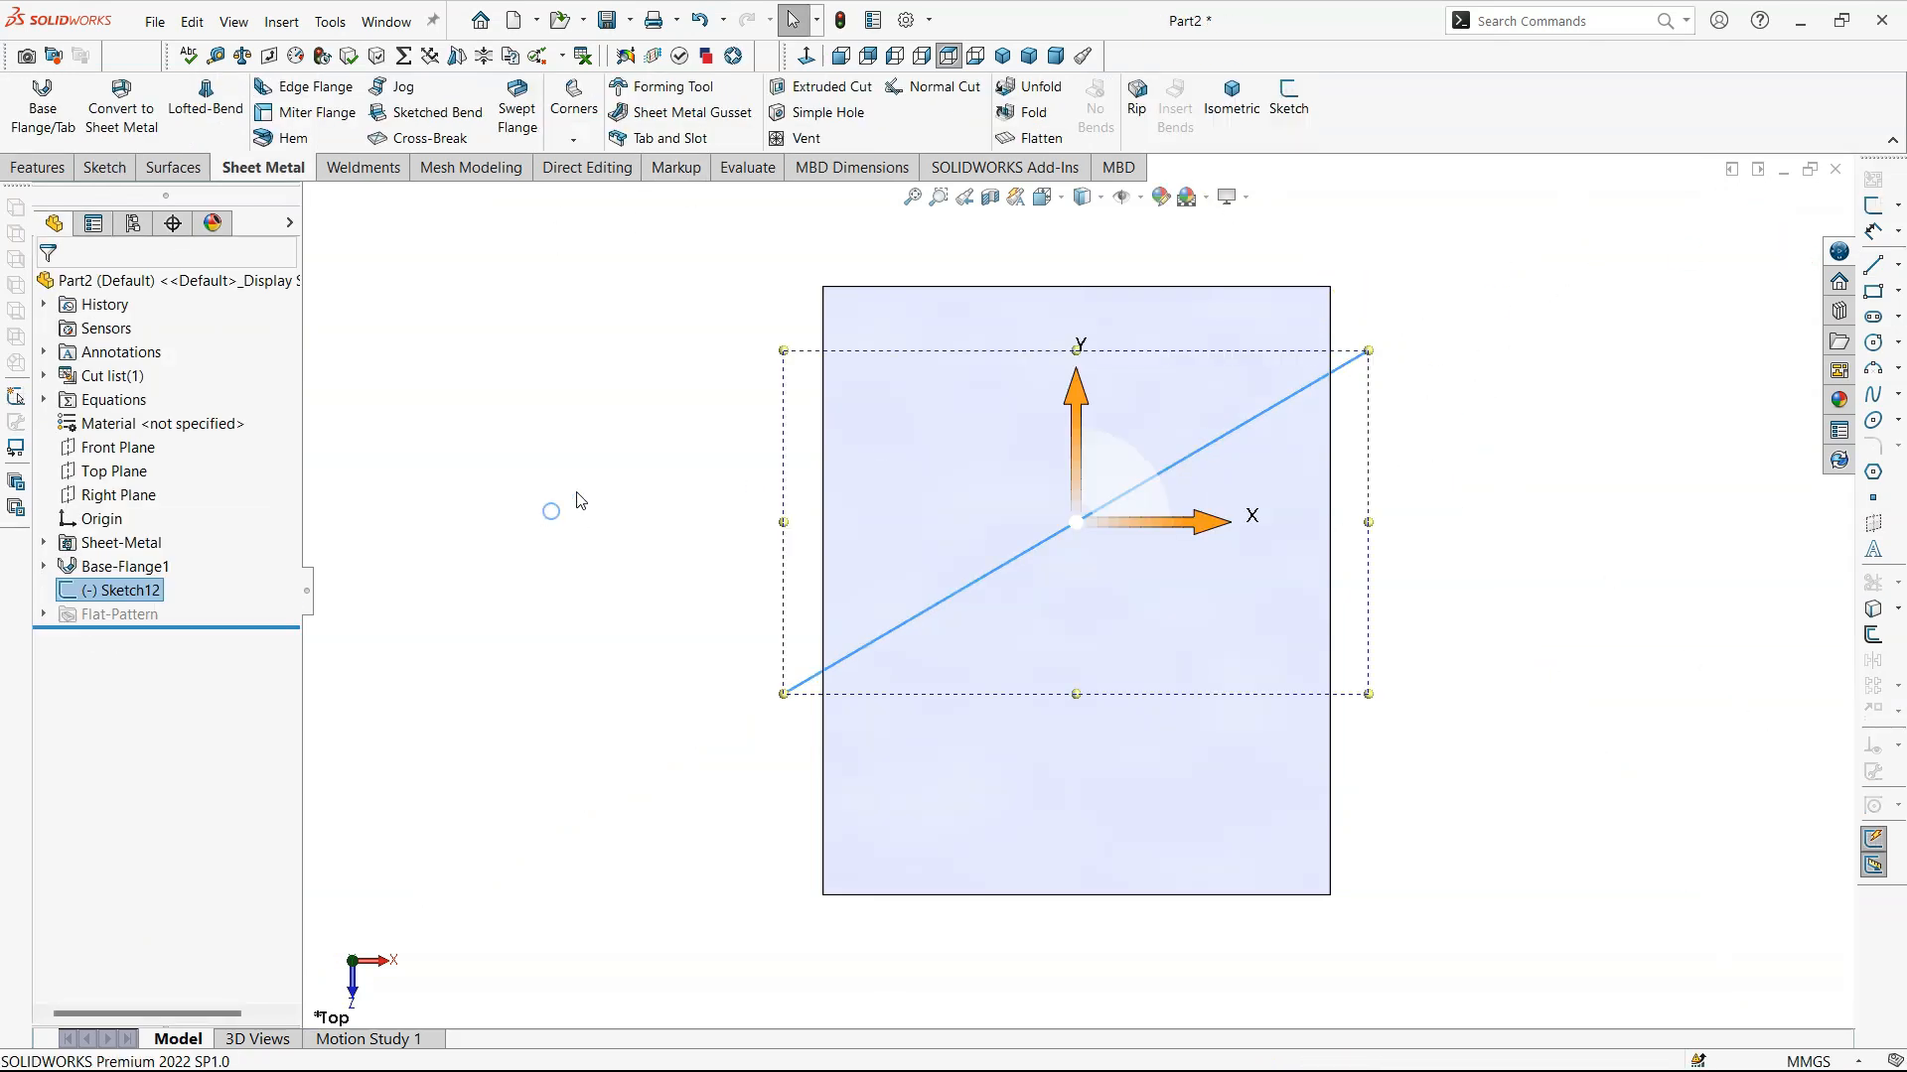
# - Start a Jog from the diagonal line sketch and pick the plate face on the larger side of the line as fixed
pyautogui.click(393, 116)
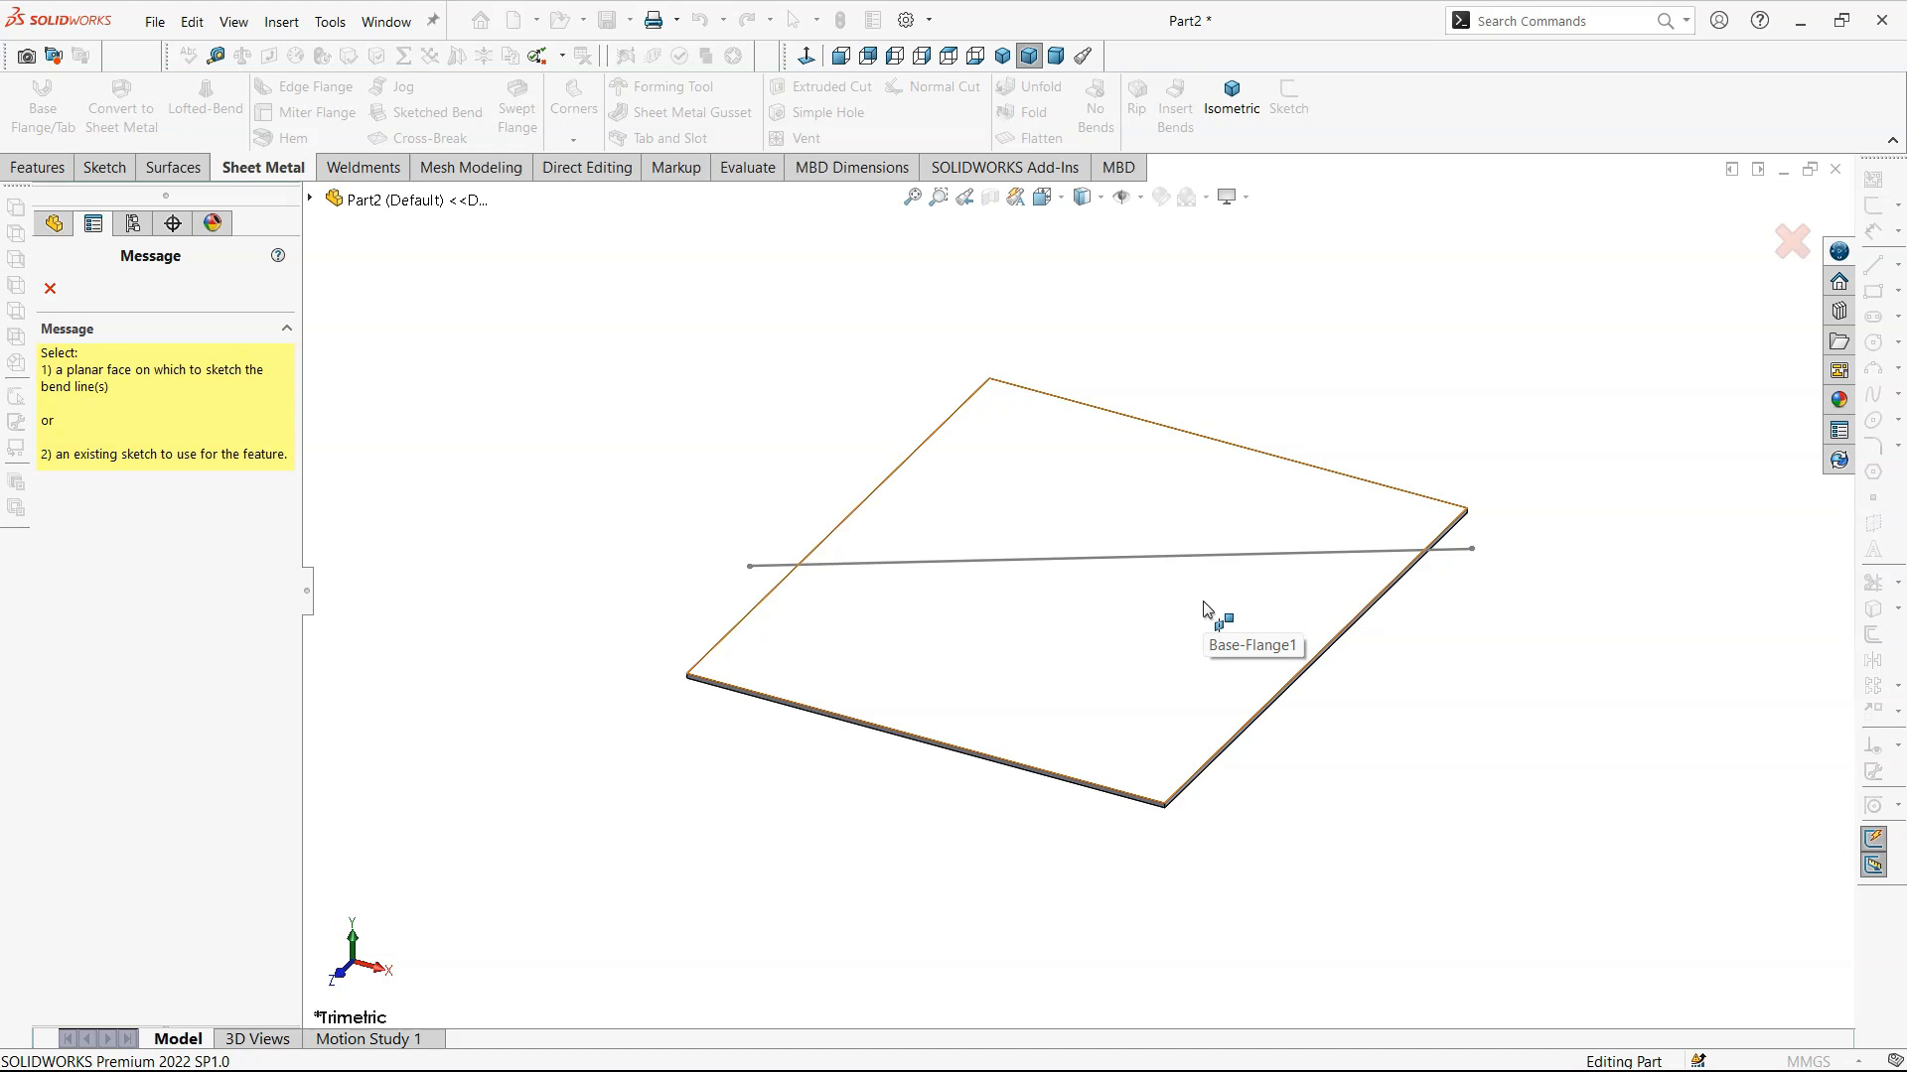
pyautogui.scroll(-2, 1400, 556)
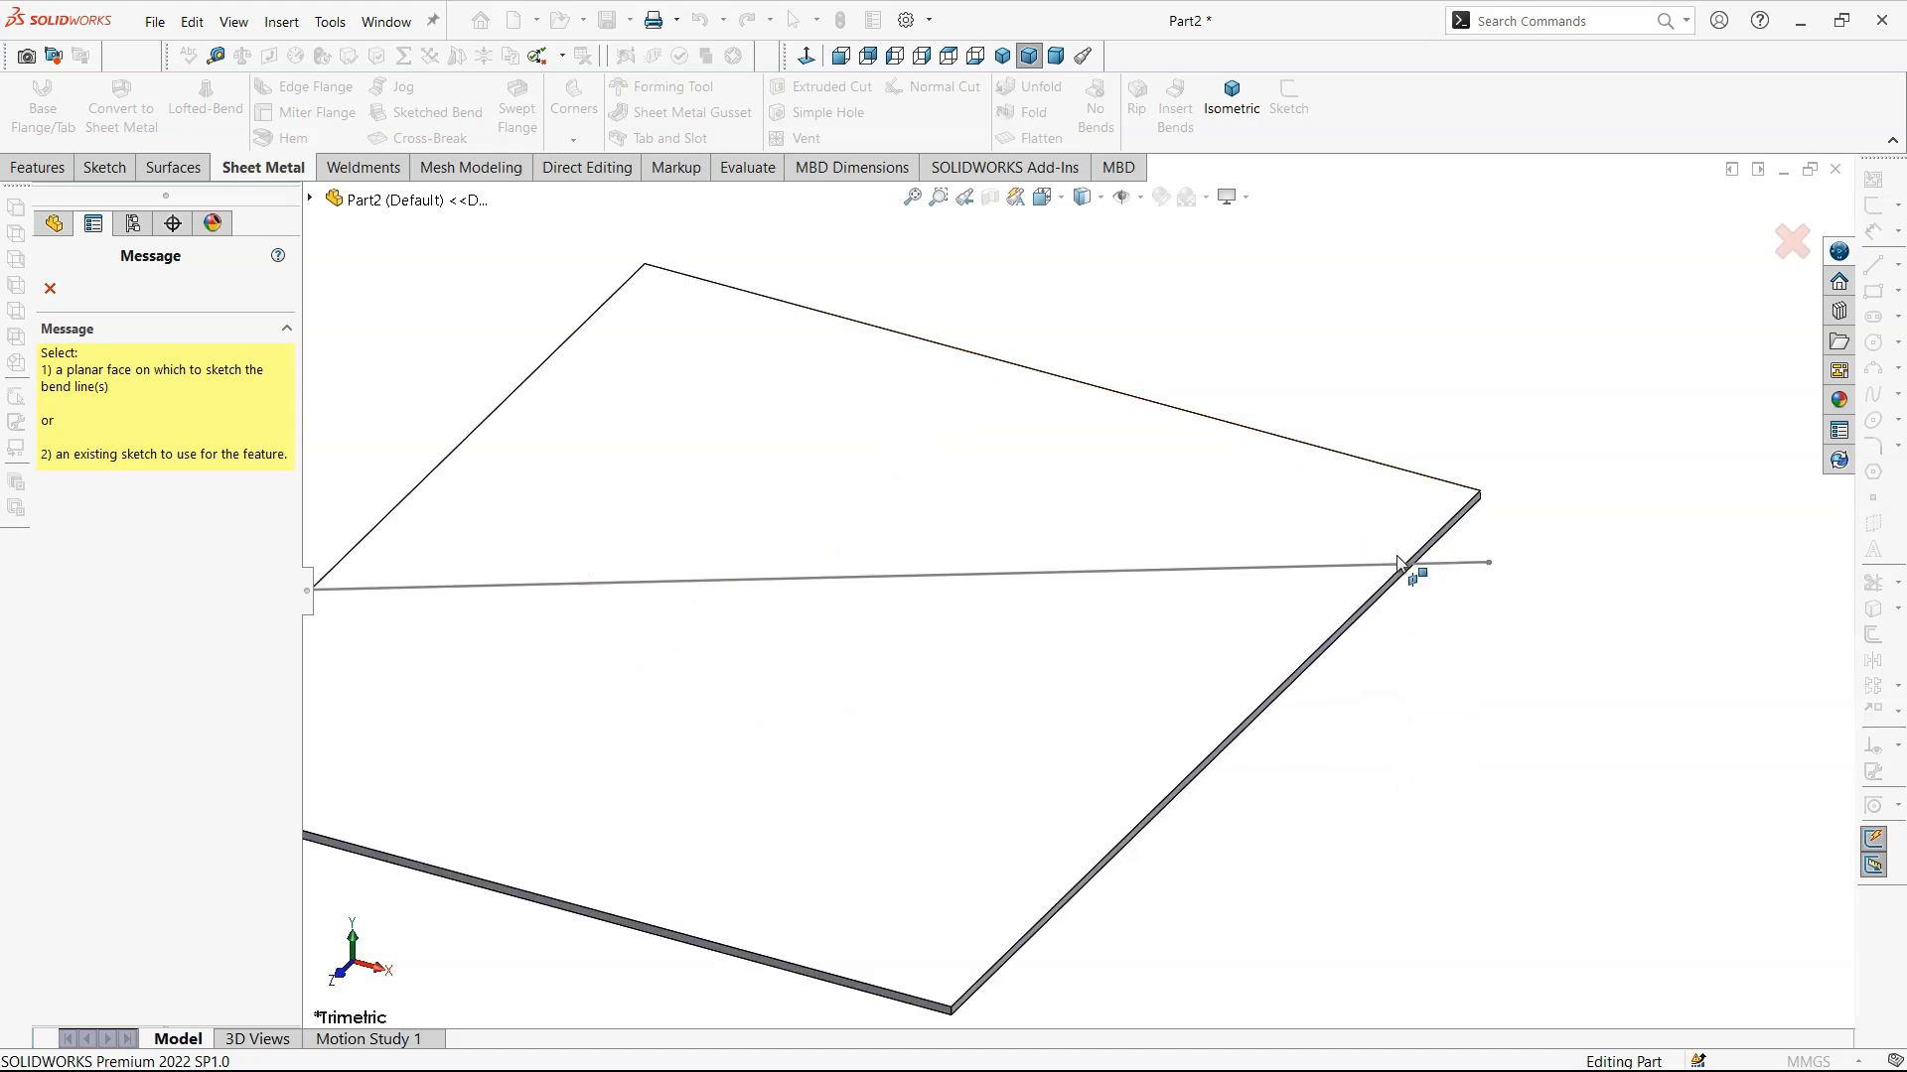
pyautogui.click(1457, 565)
pyautogui.scroll(5, 1335, 661)
pyautogui.moveTo(1341, 647); pyautogui.dragTo(1219, 743, button='middle')
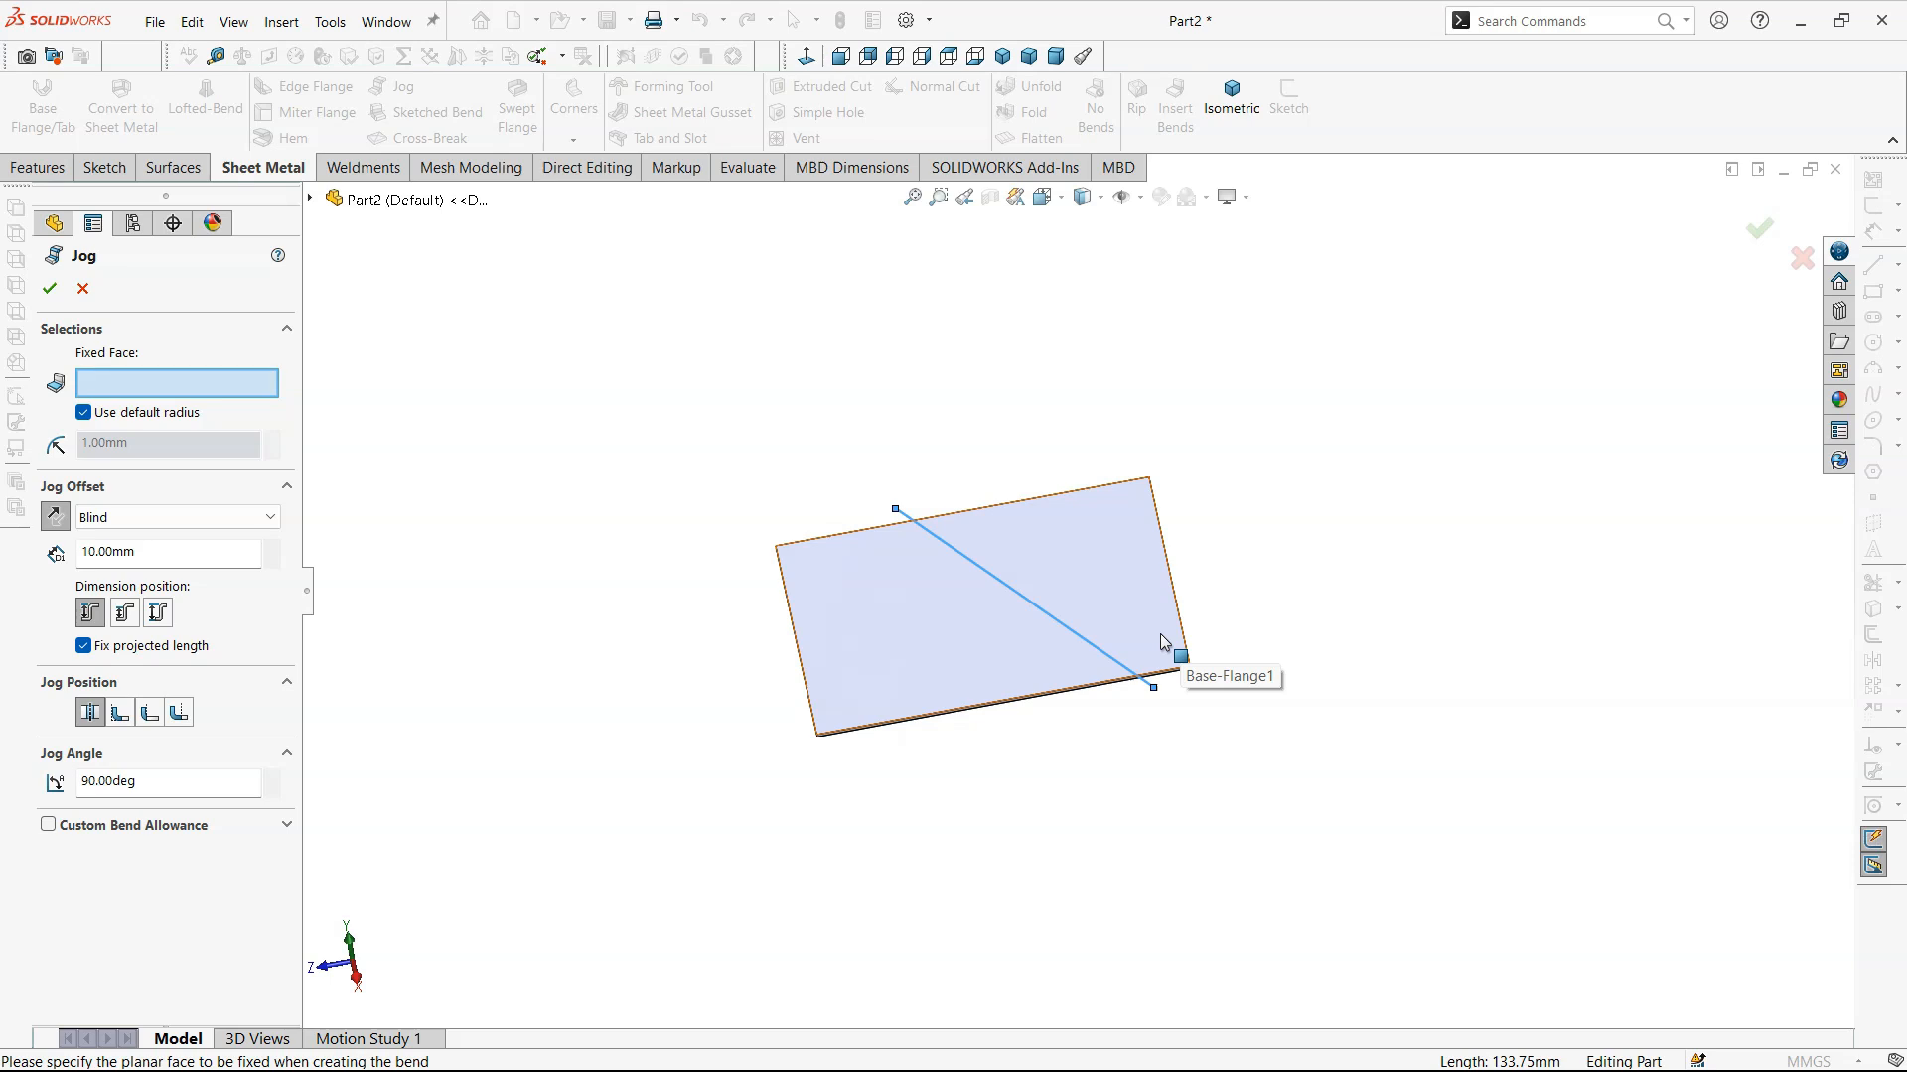
pyautogui.click(894, 653)
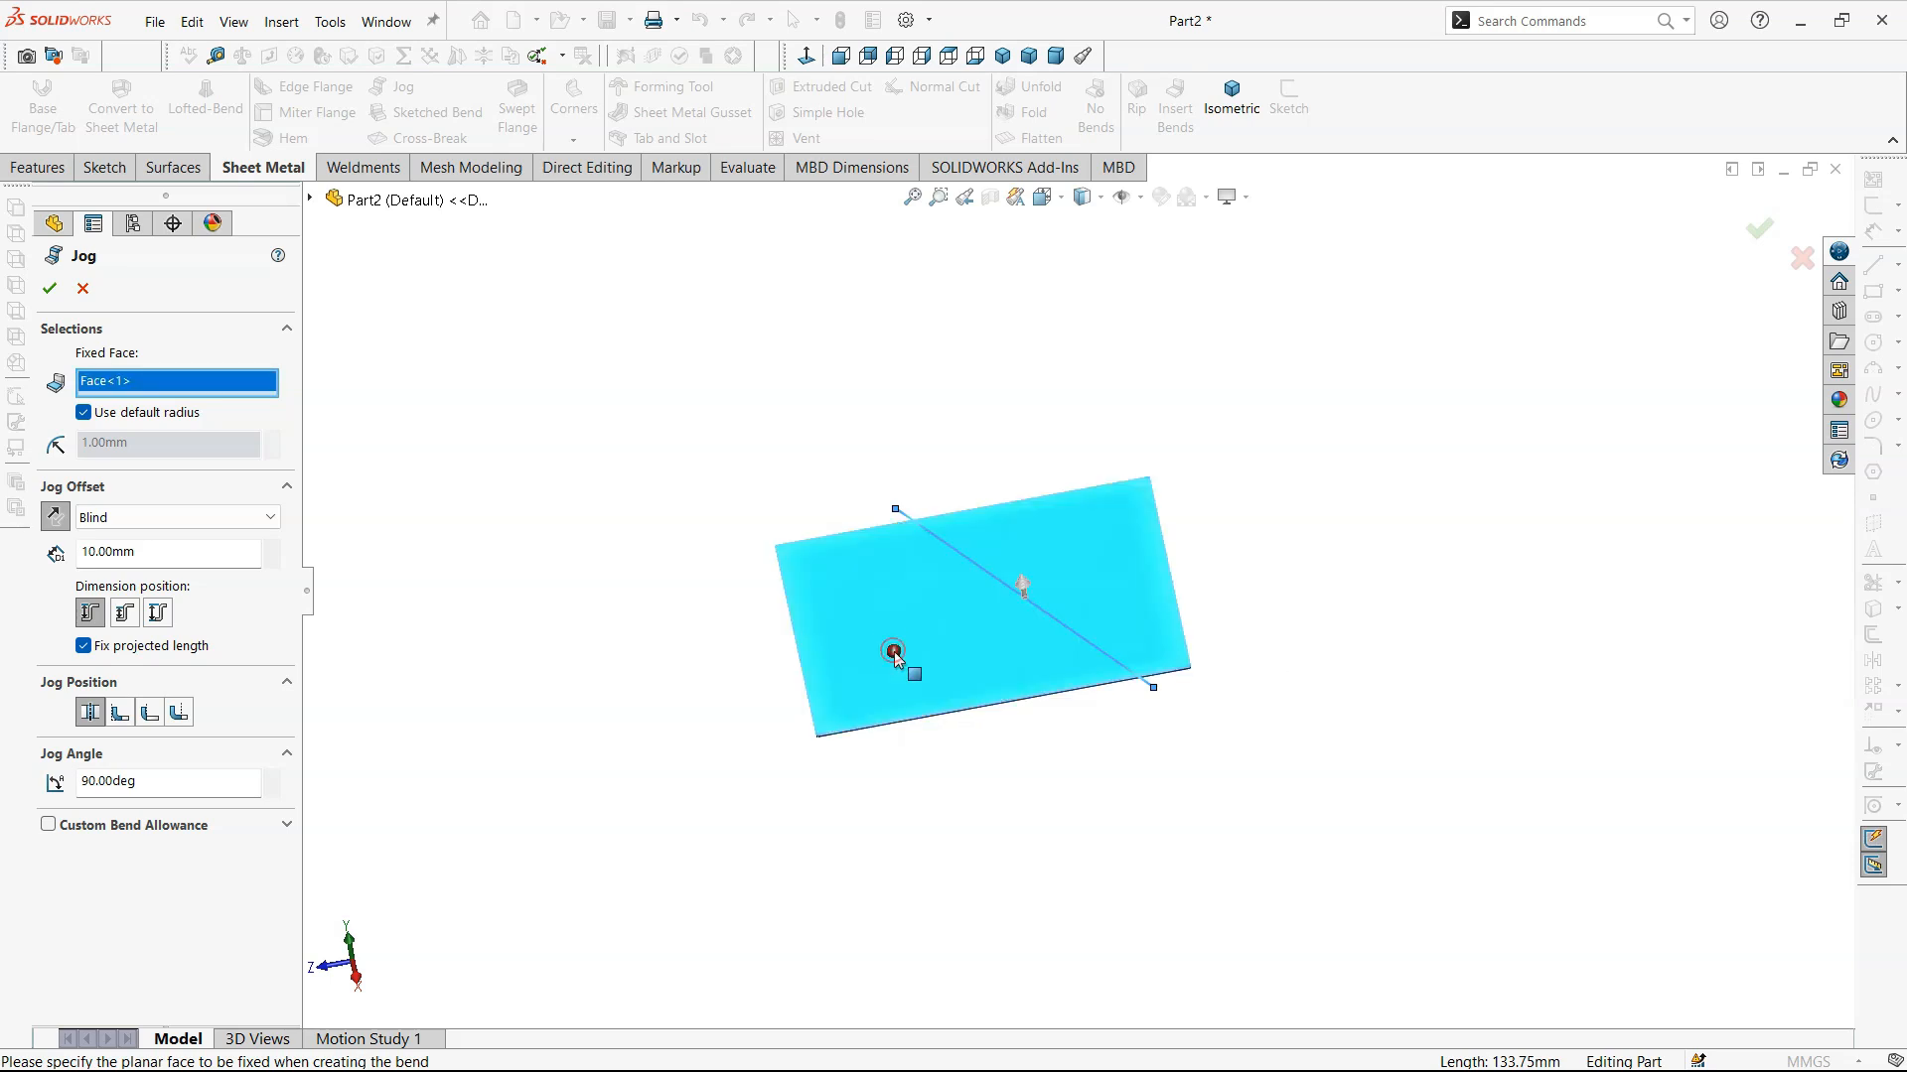
# - Clear the jog's fixed face and pick the plate face on the smaller side of the diagonal line instead
pyautogui.click(921, 57)
pyautogui.moveTo(1152, 580); pyautogui.dragTo(1036, 694, button='middle')
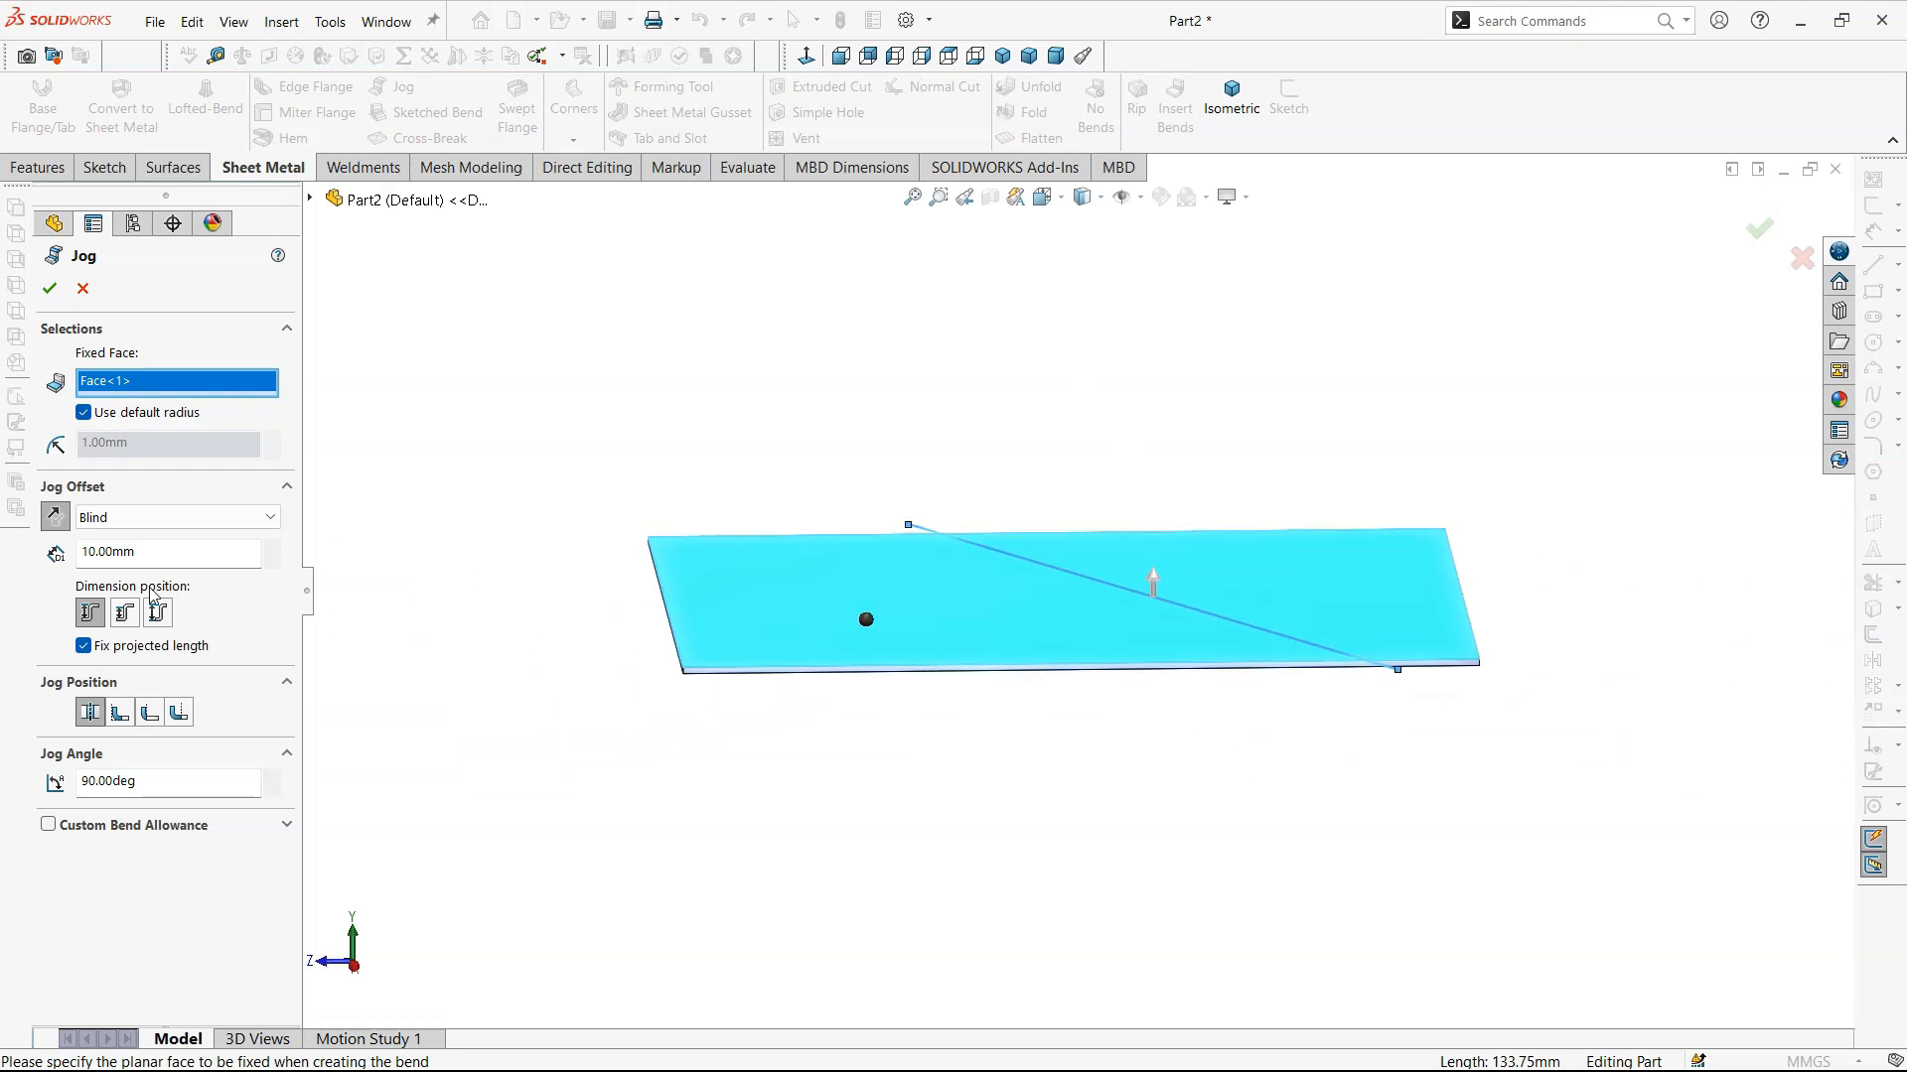
pyautogui.click(178, 439)
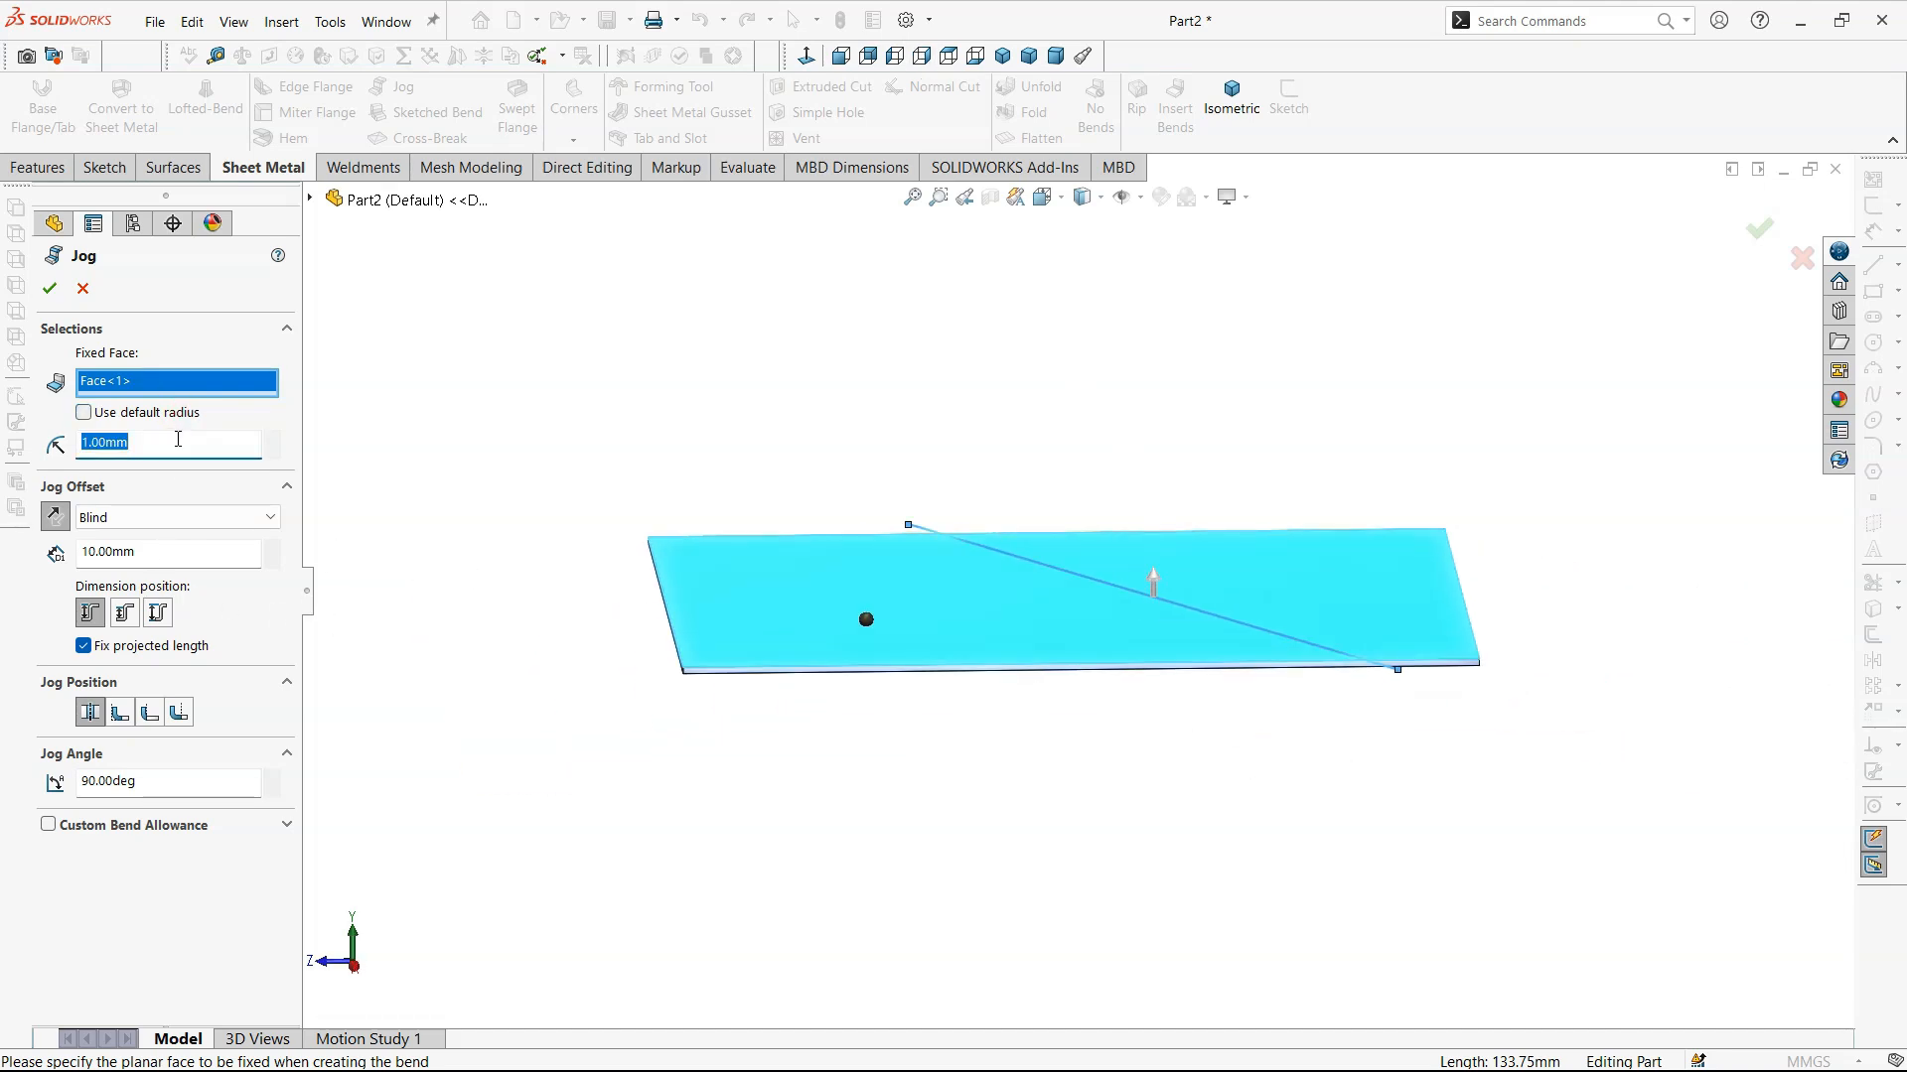
pyautogui.rightClick(167, 382)
pyautogui.click(212, 398)
pyautogui.click(1280, 553)
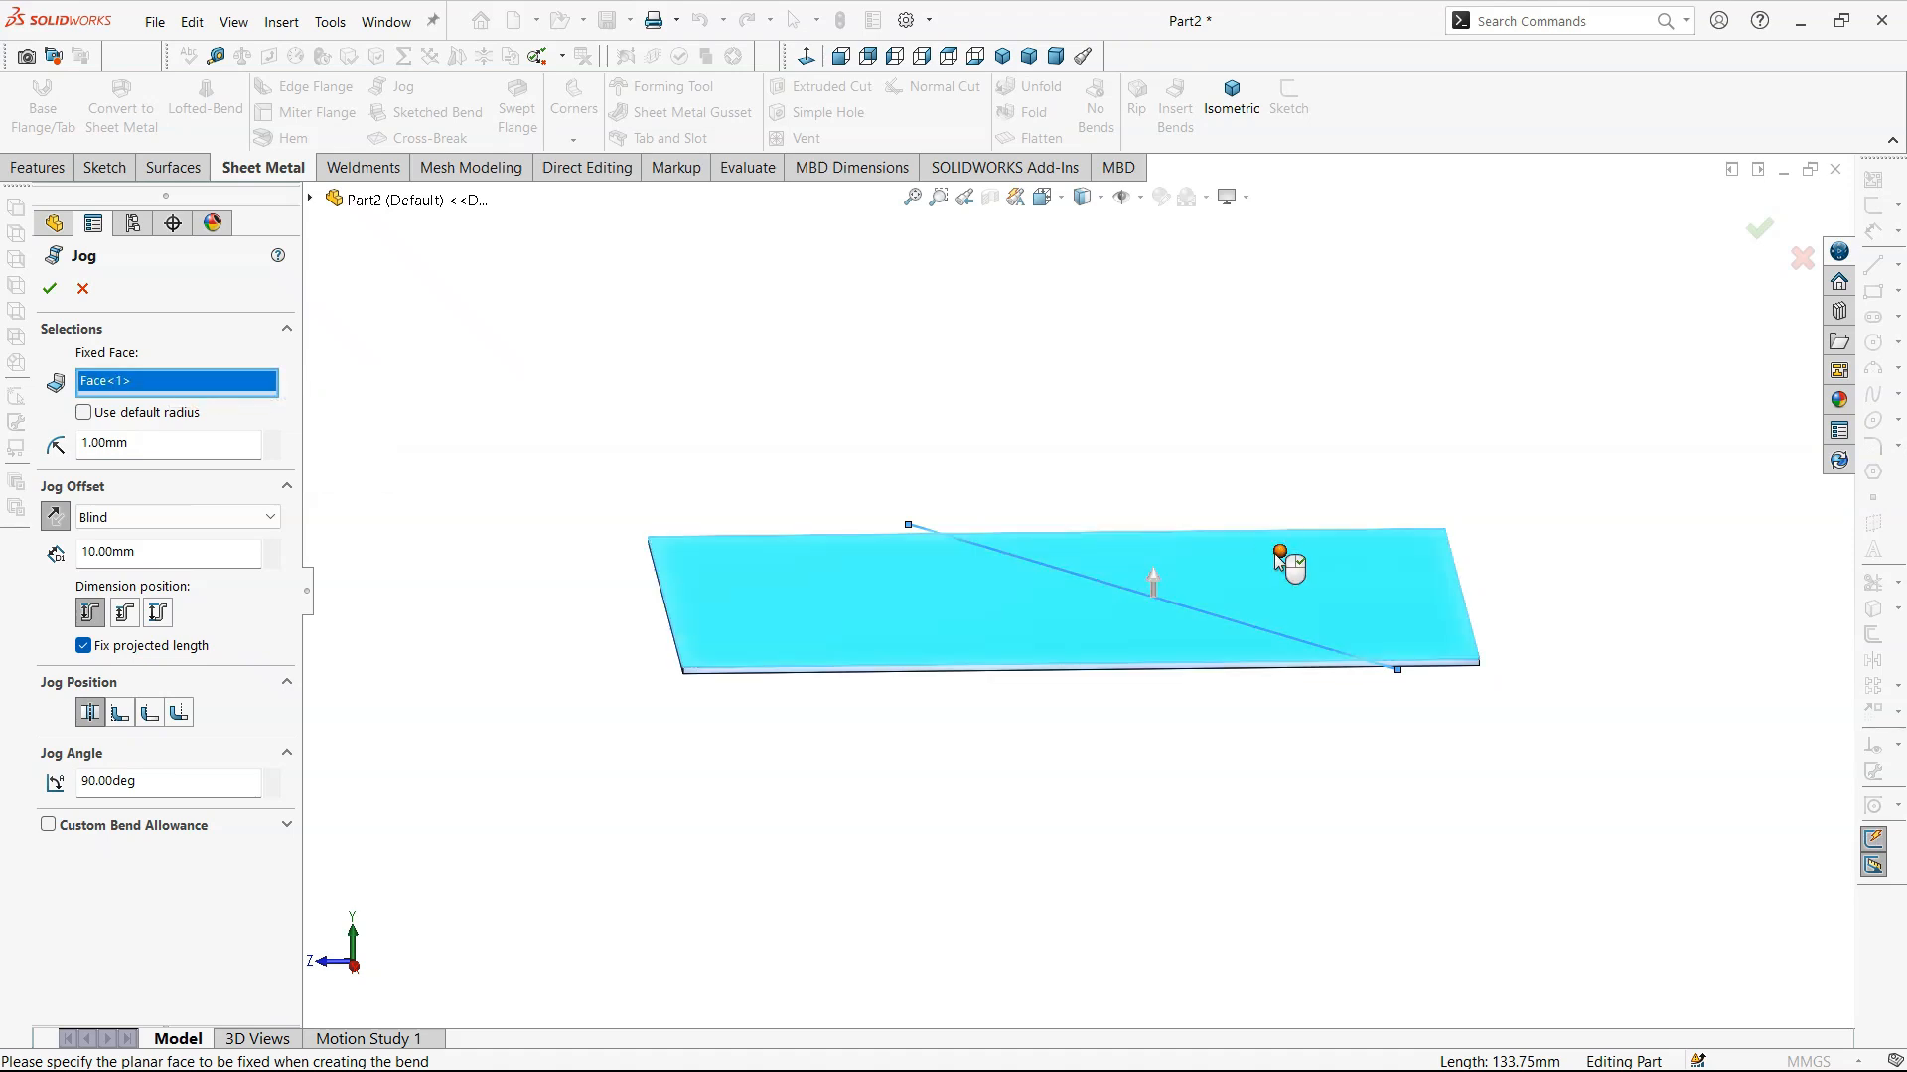
# - Turn off the default bend radius, using 0.7366 mm, and set the blind jog offset to 5 mm
pyautogui.click(85, 413)
pyautogui.click(85, 413)
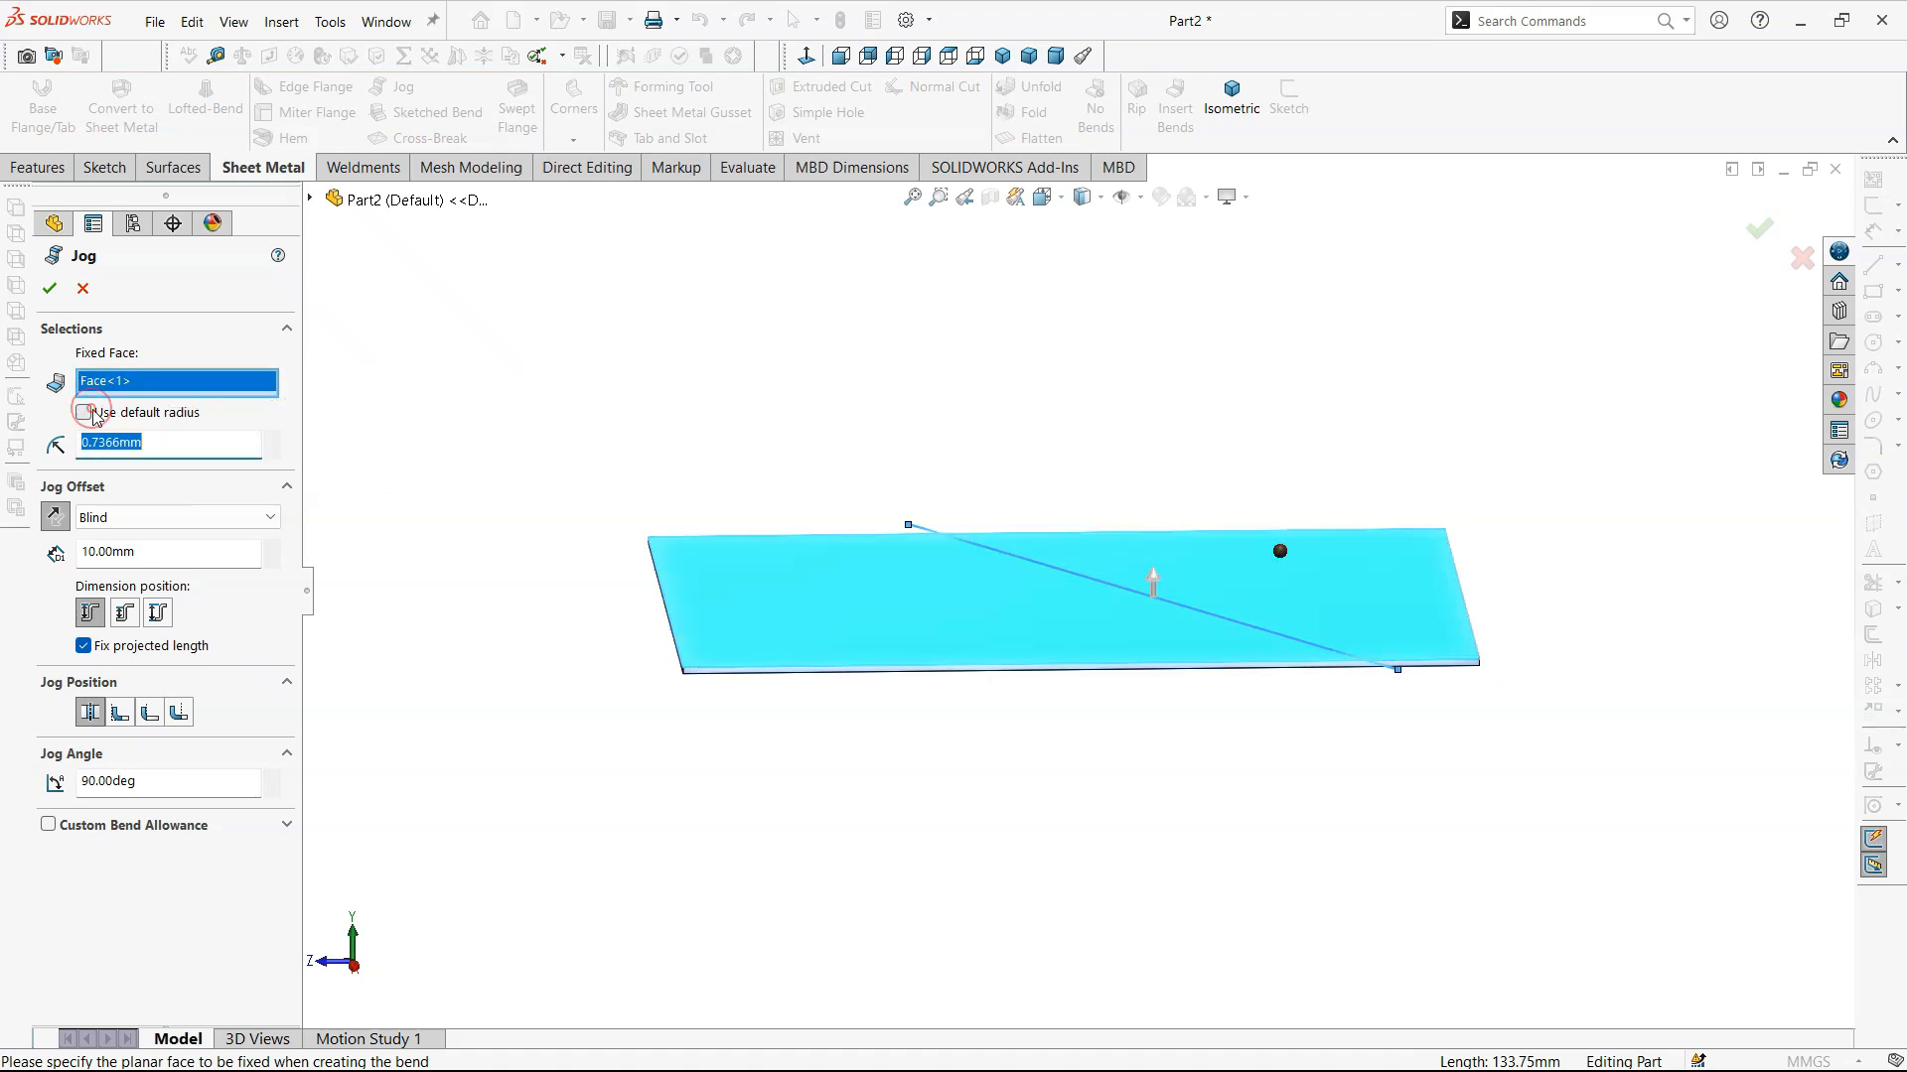
pyautogui.click(56, 521)
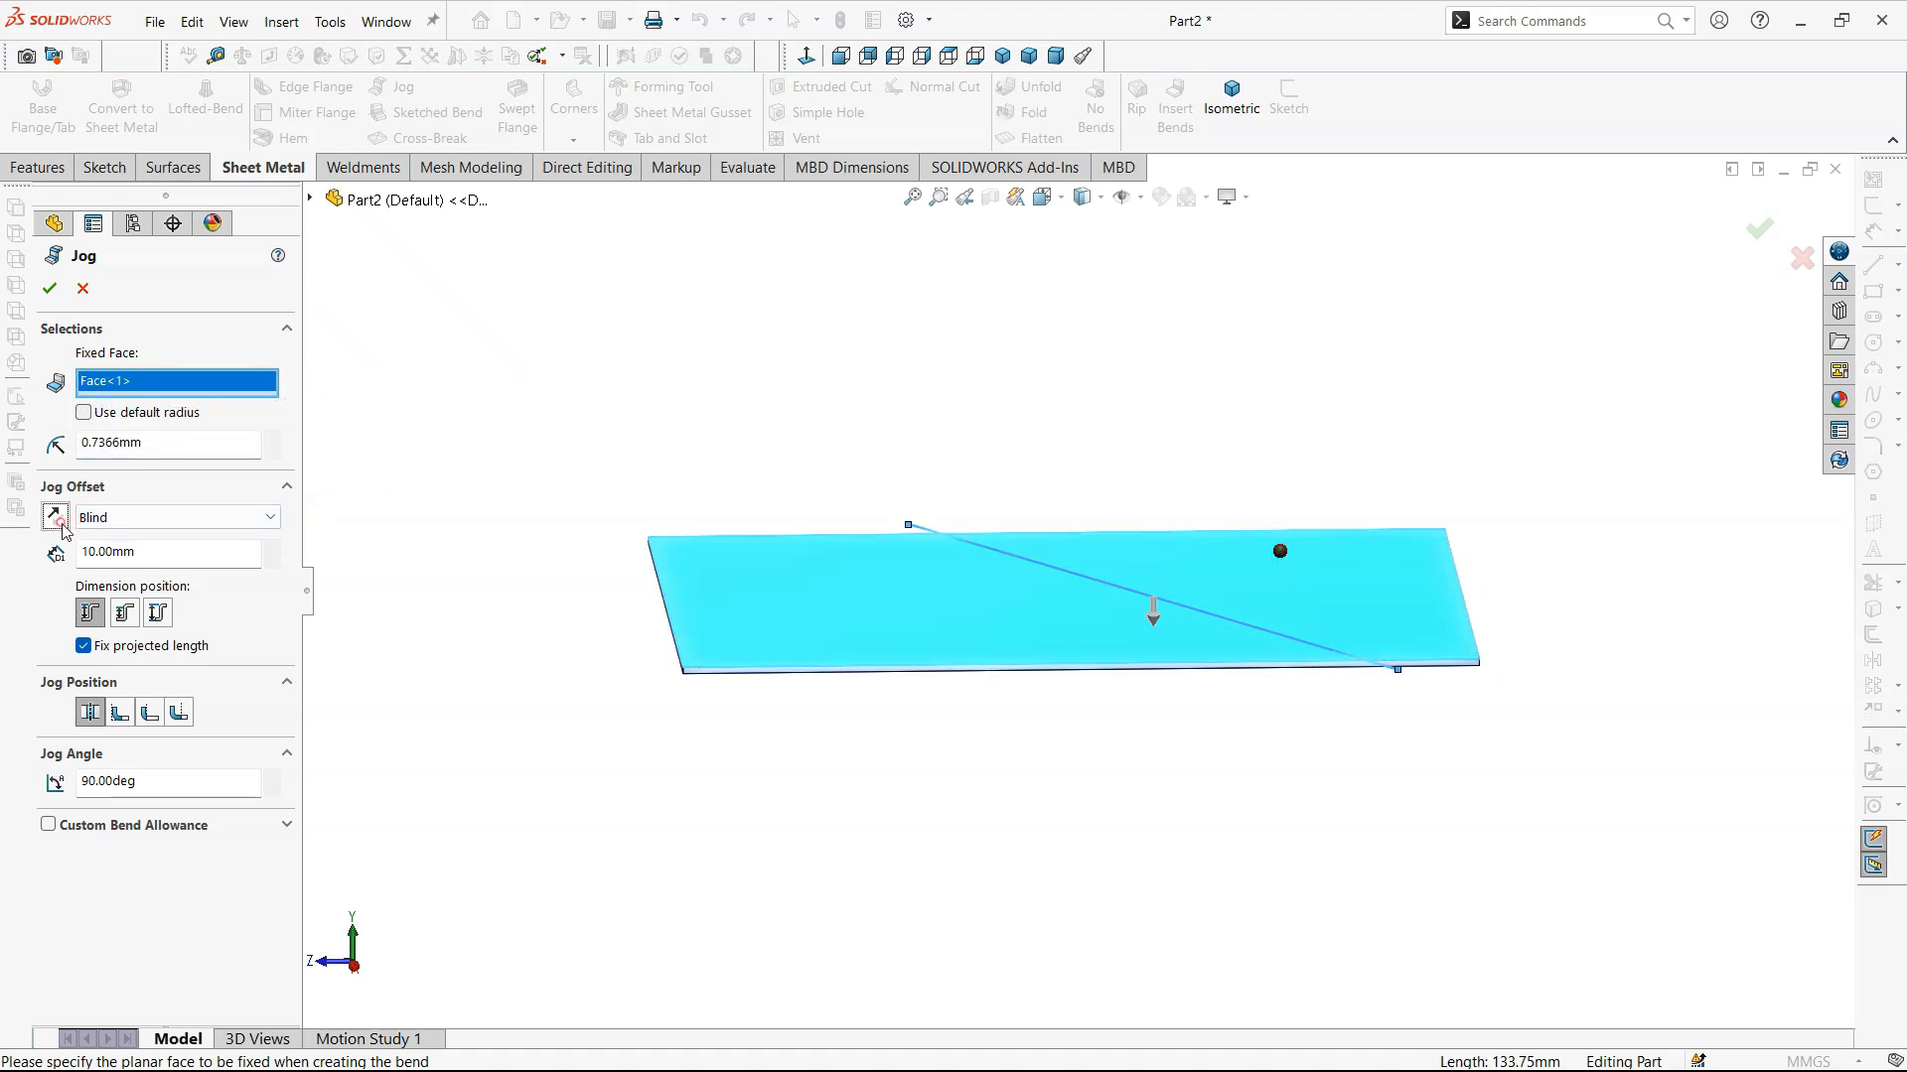
pyautogui.click(56, 519)
pyautogui.click(176, 556)
pyautogui.write('5')
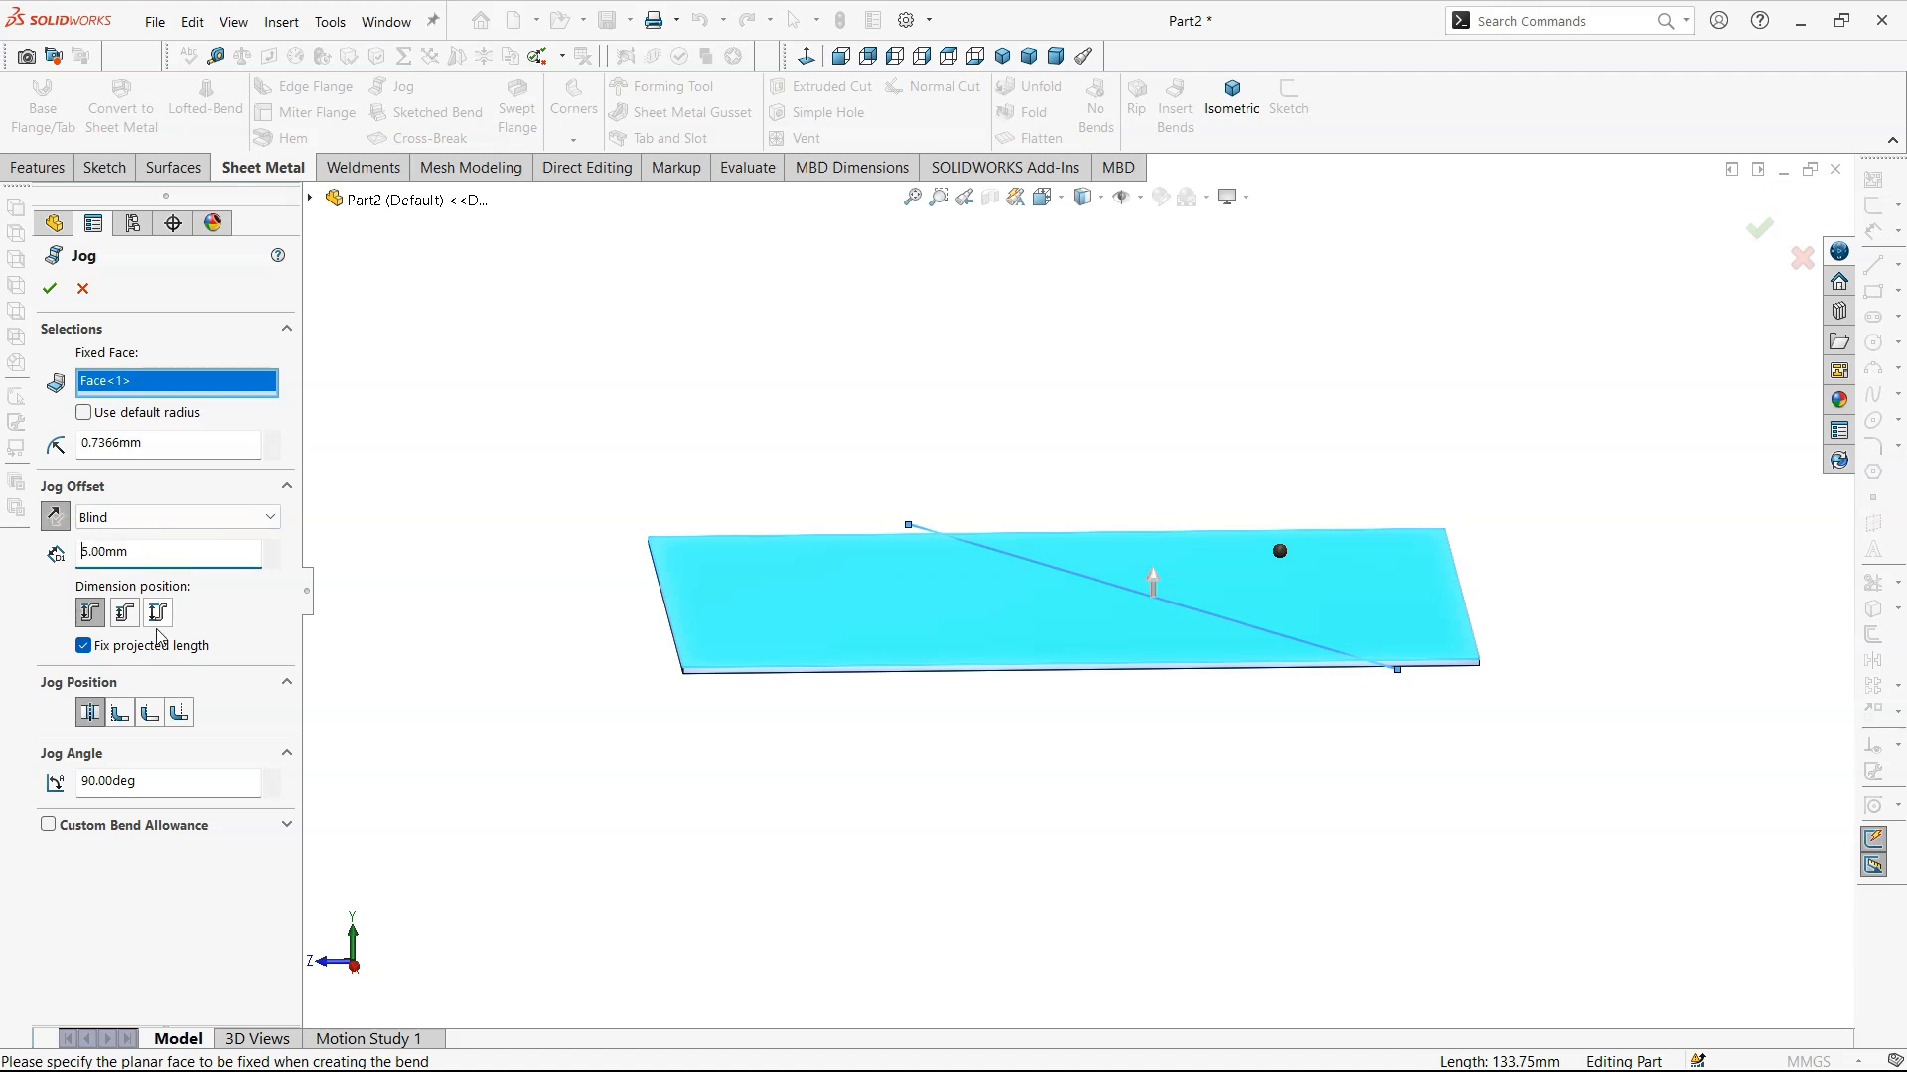
# - Cancel the jog and delete the diagonal line sketch, leaving only the flat base flange
pyautogui.click(82, 288)
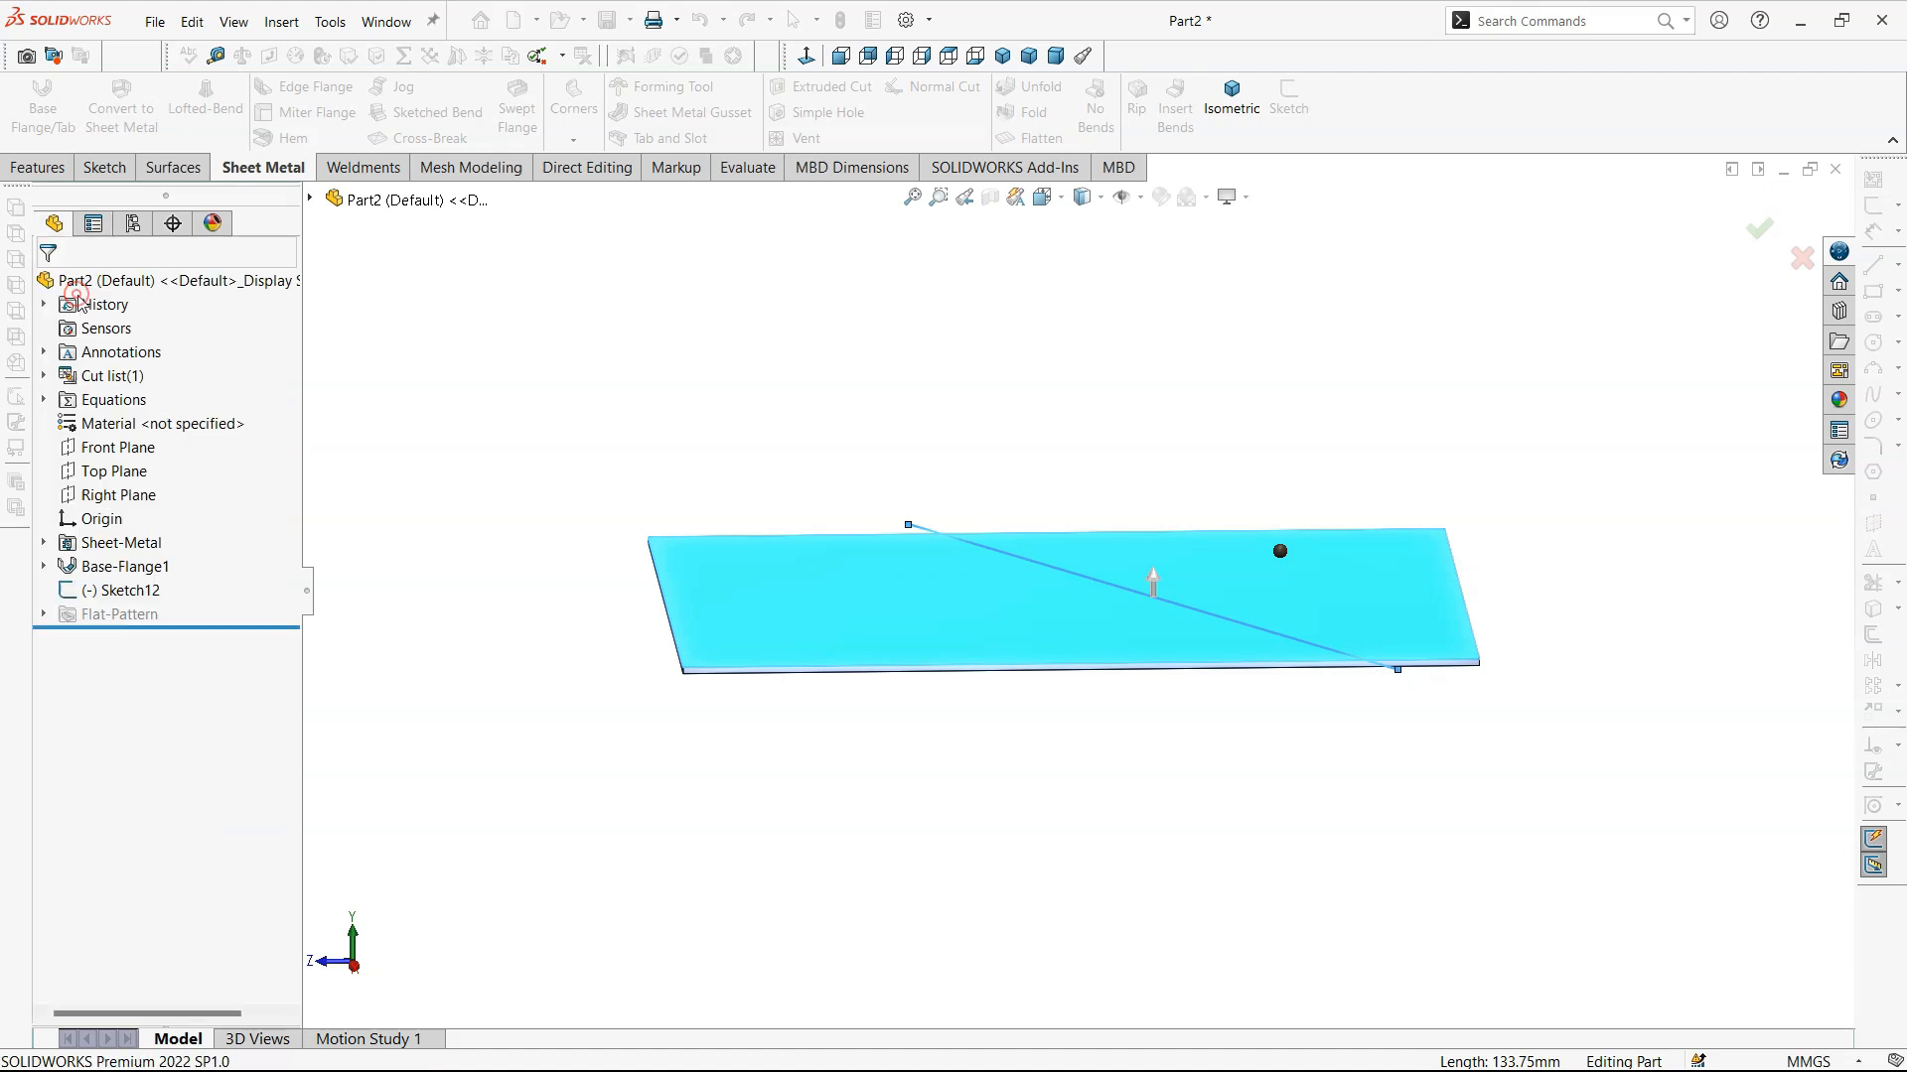
pyautogui.rightClick(126, 596)
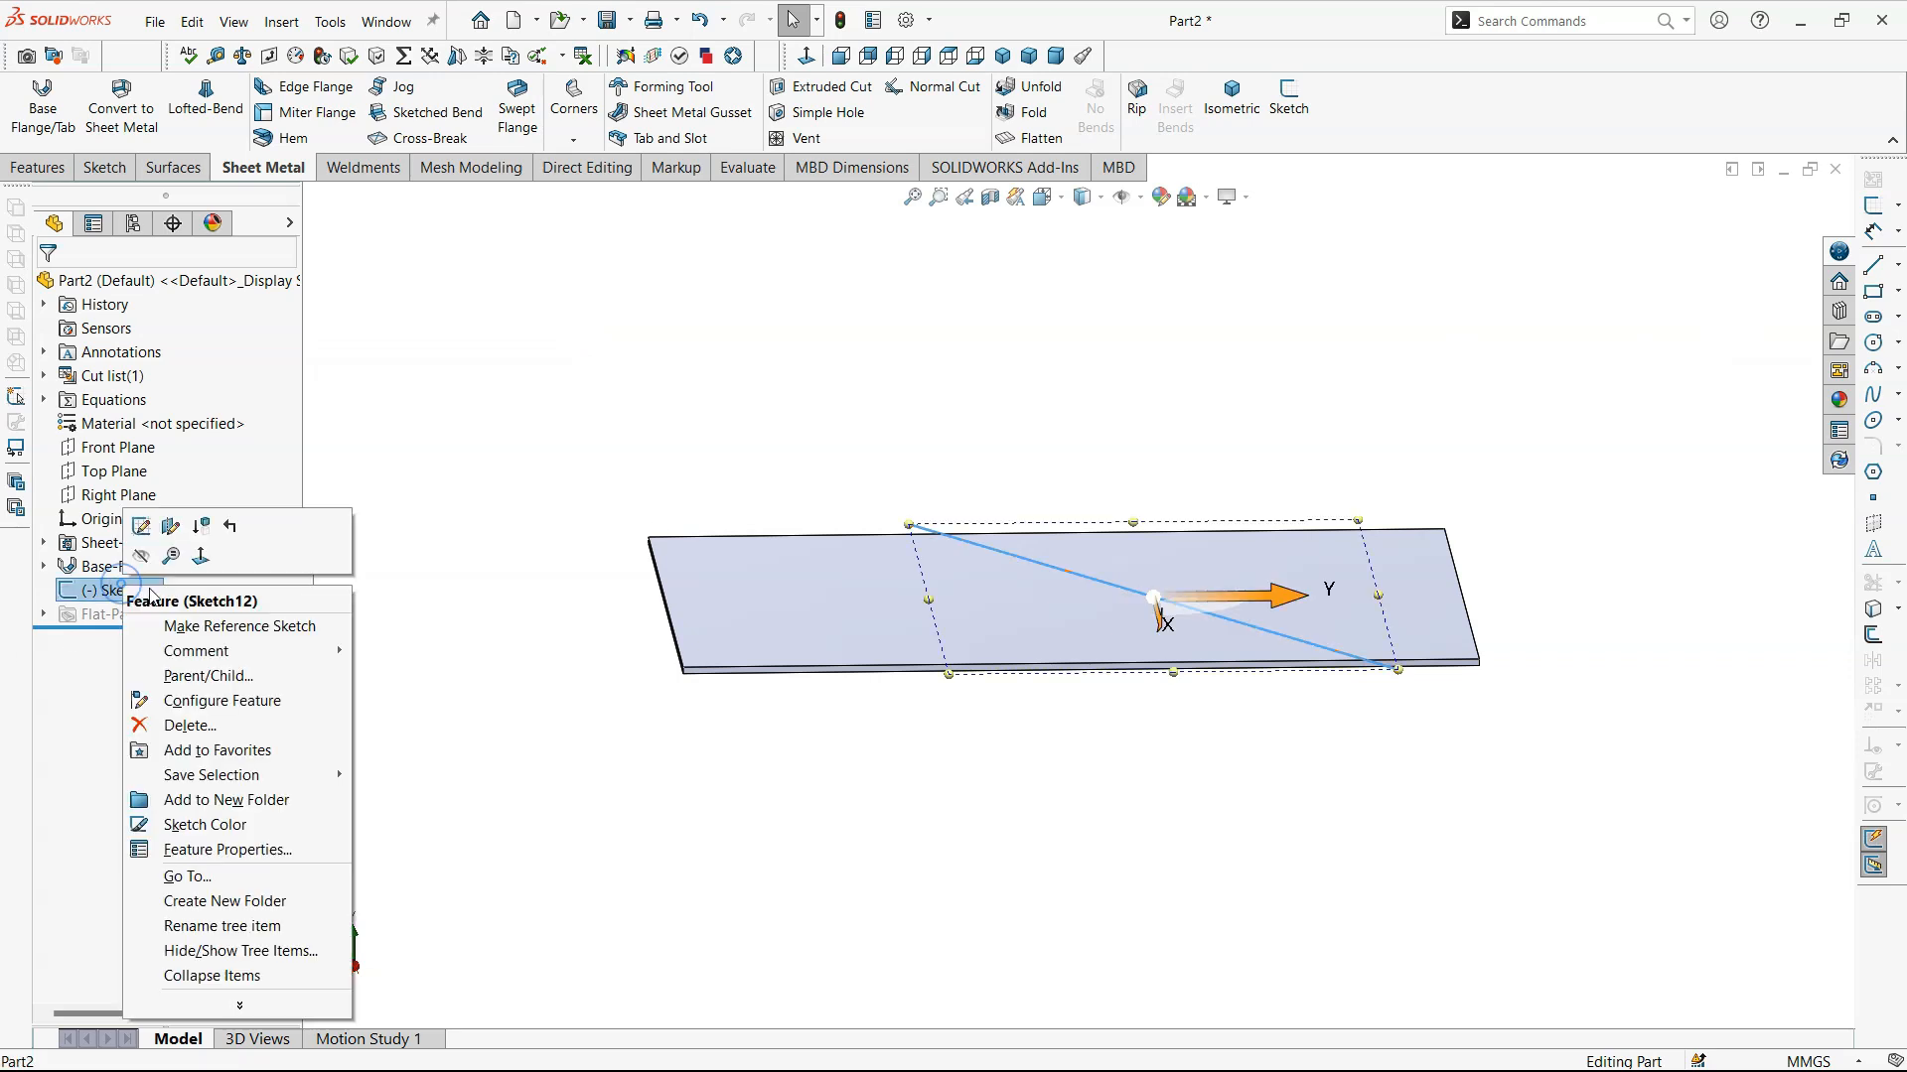
pyautogui.click(169, 728)
pyautogui.click(1096, 420)
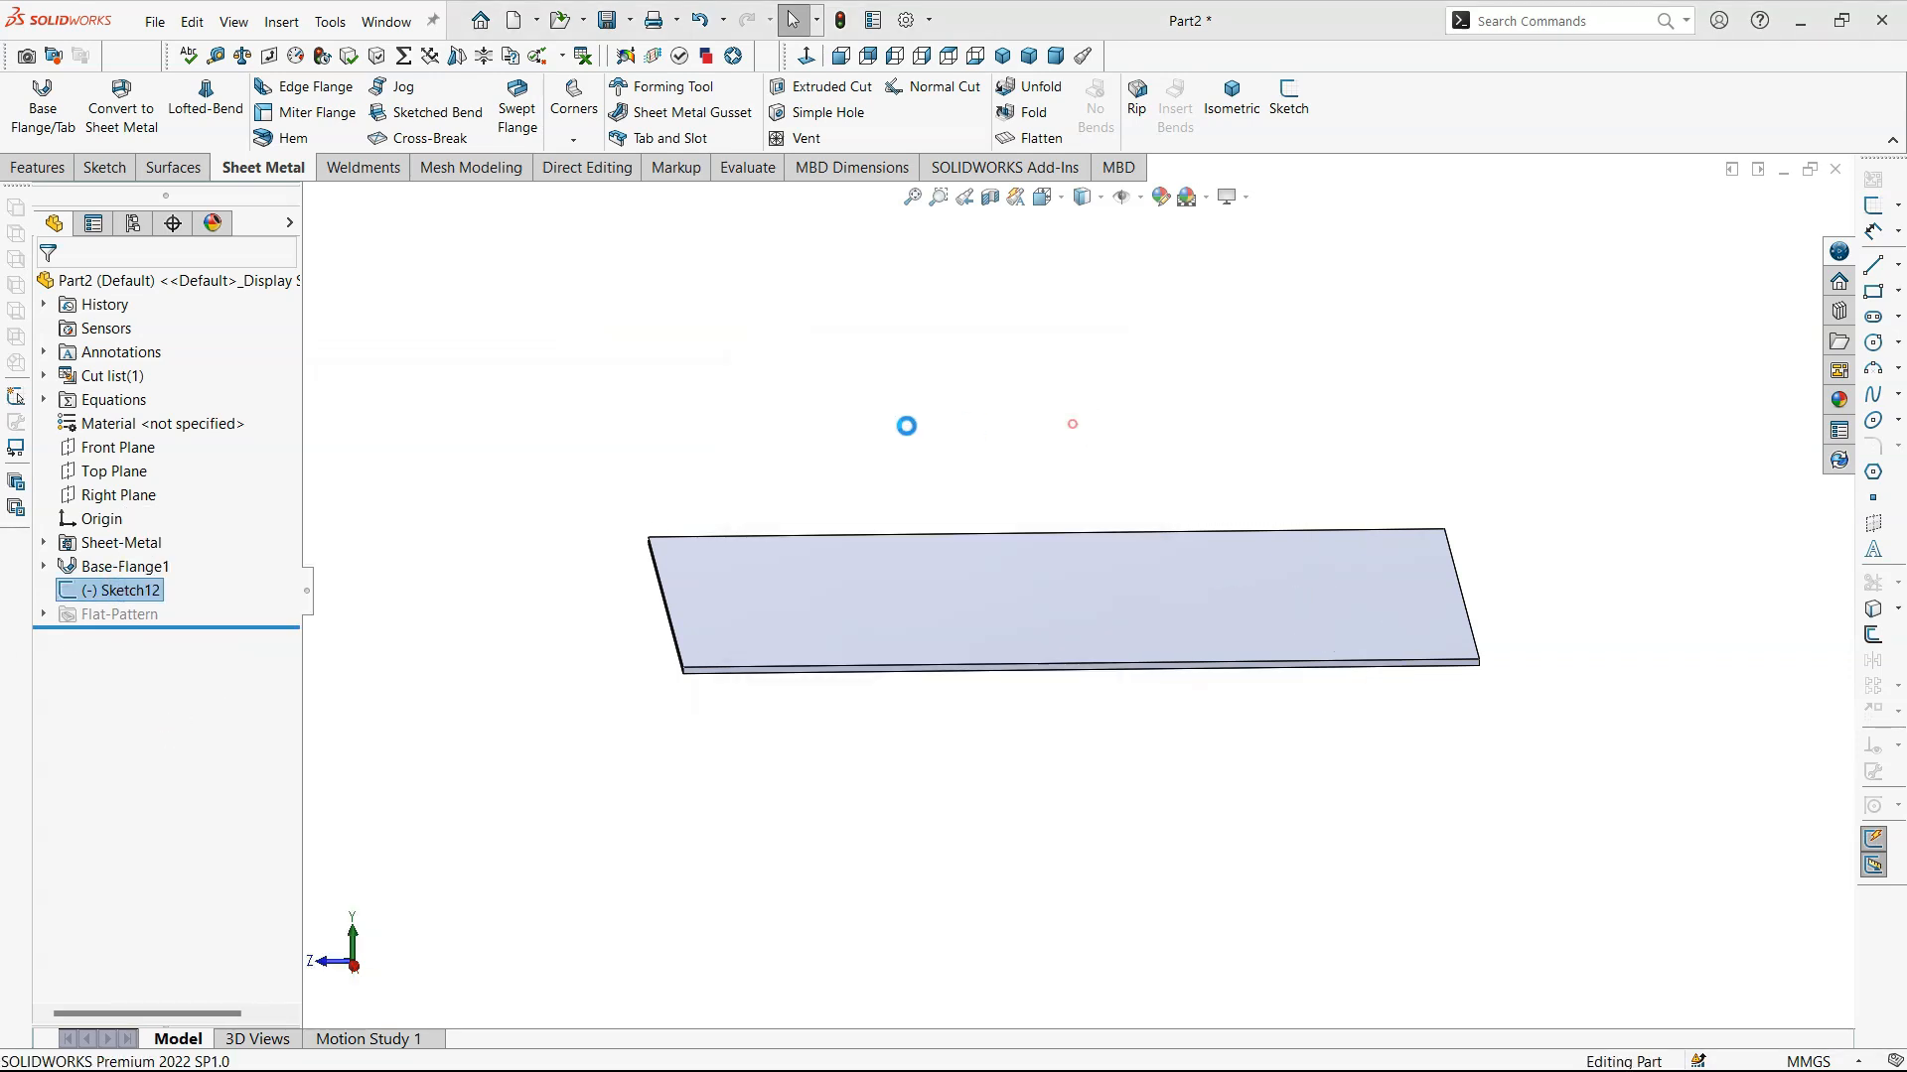
# - Start a sketch on the plate's top face and draw a diagonal line about 145 mm long, extending past both side edges
pyautogui.click(989, 592)
pyautogui.click(1077, 540)
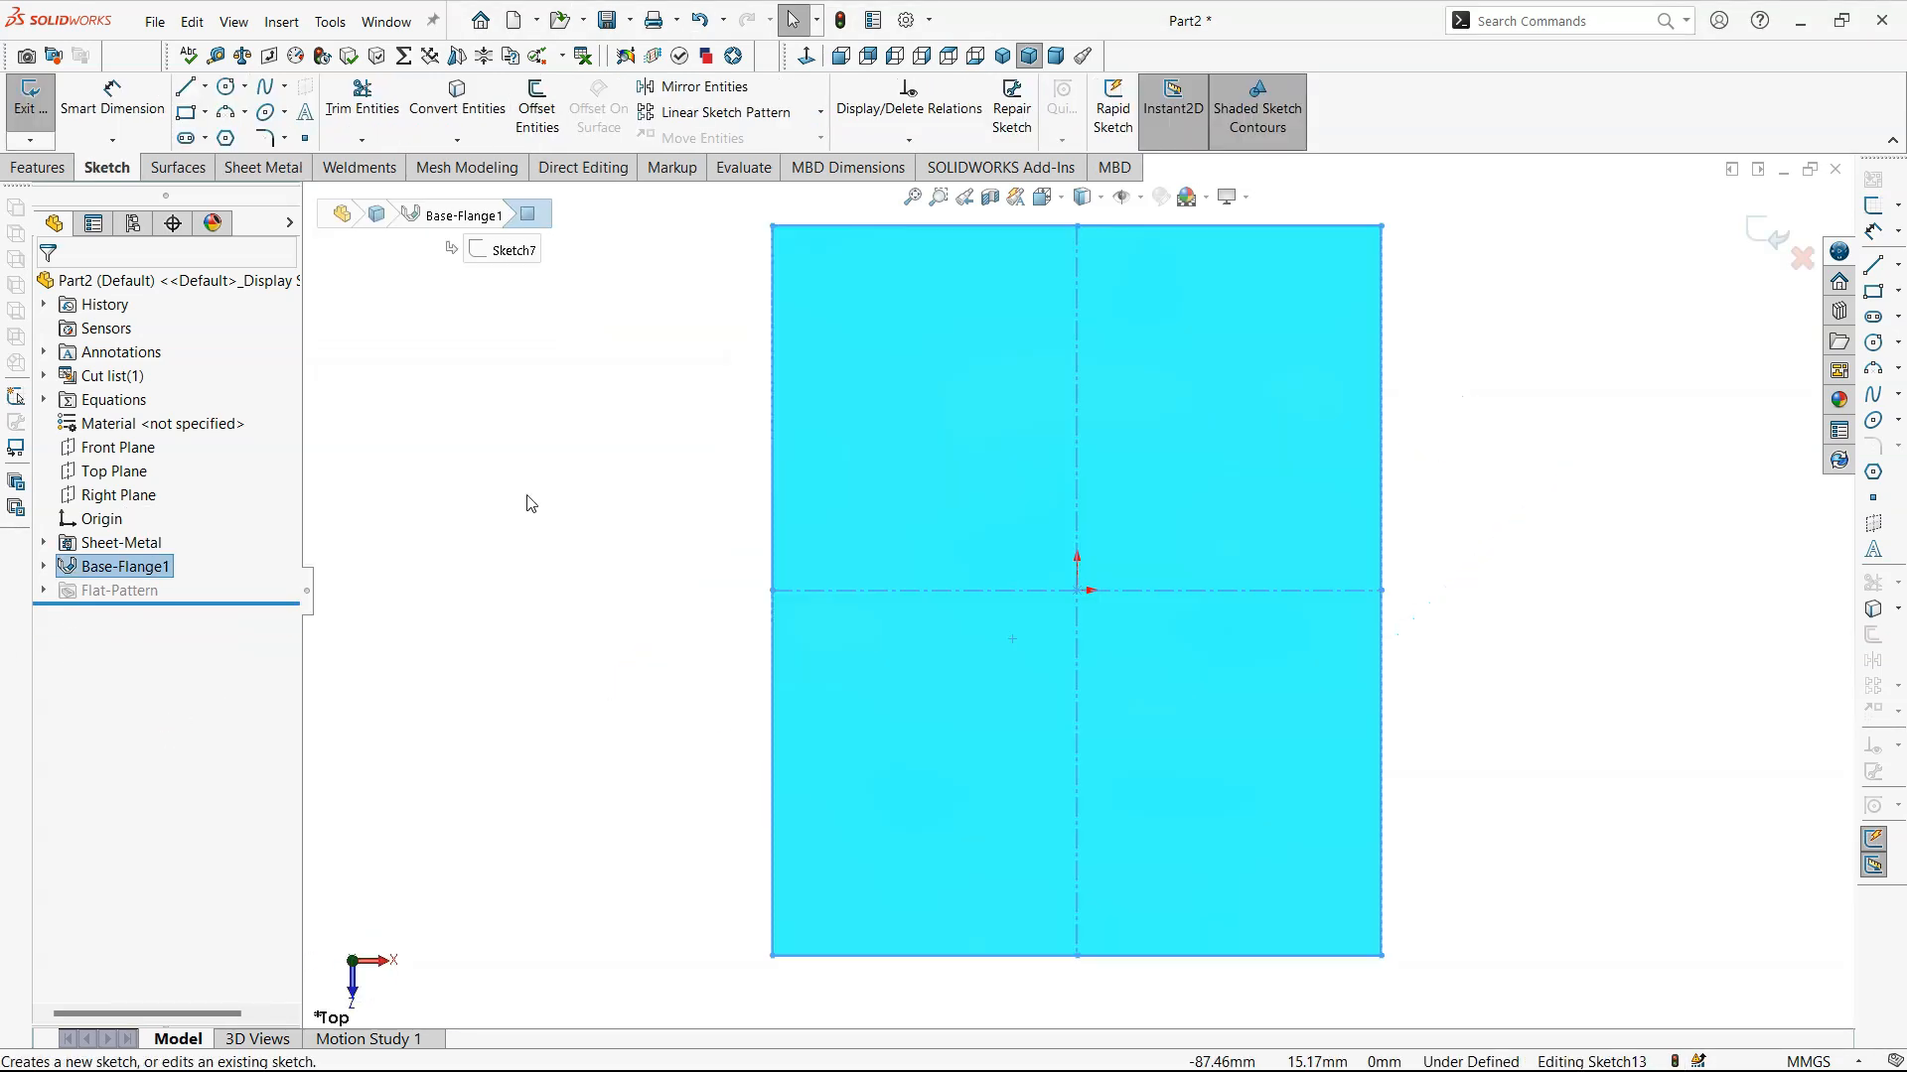
pyautogui.press('l')
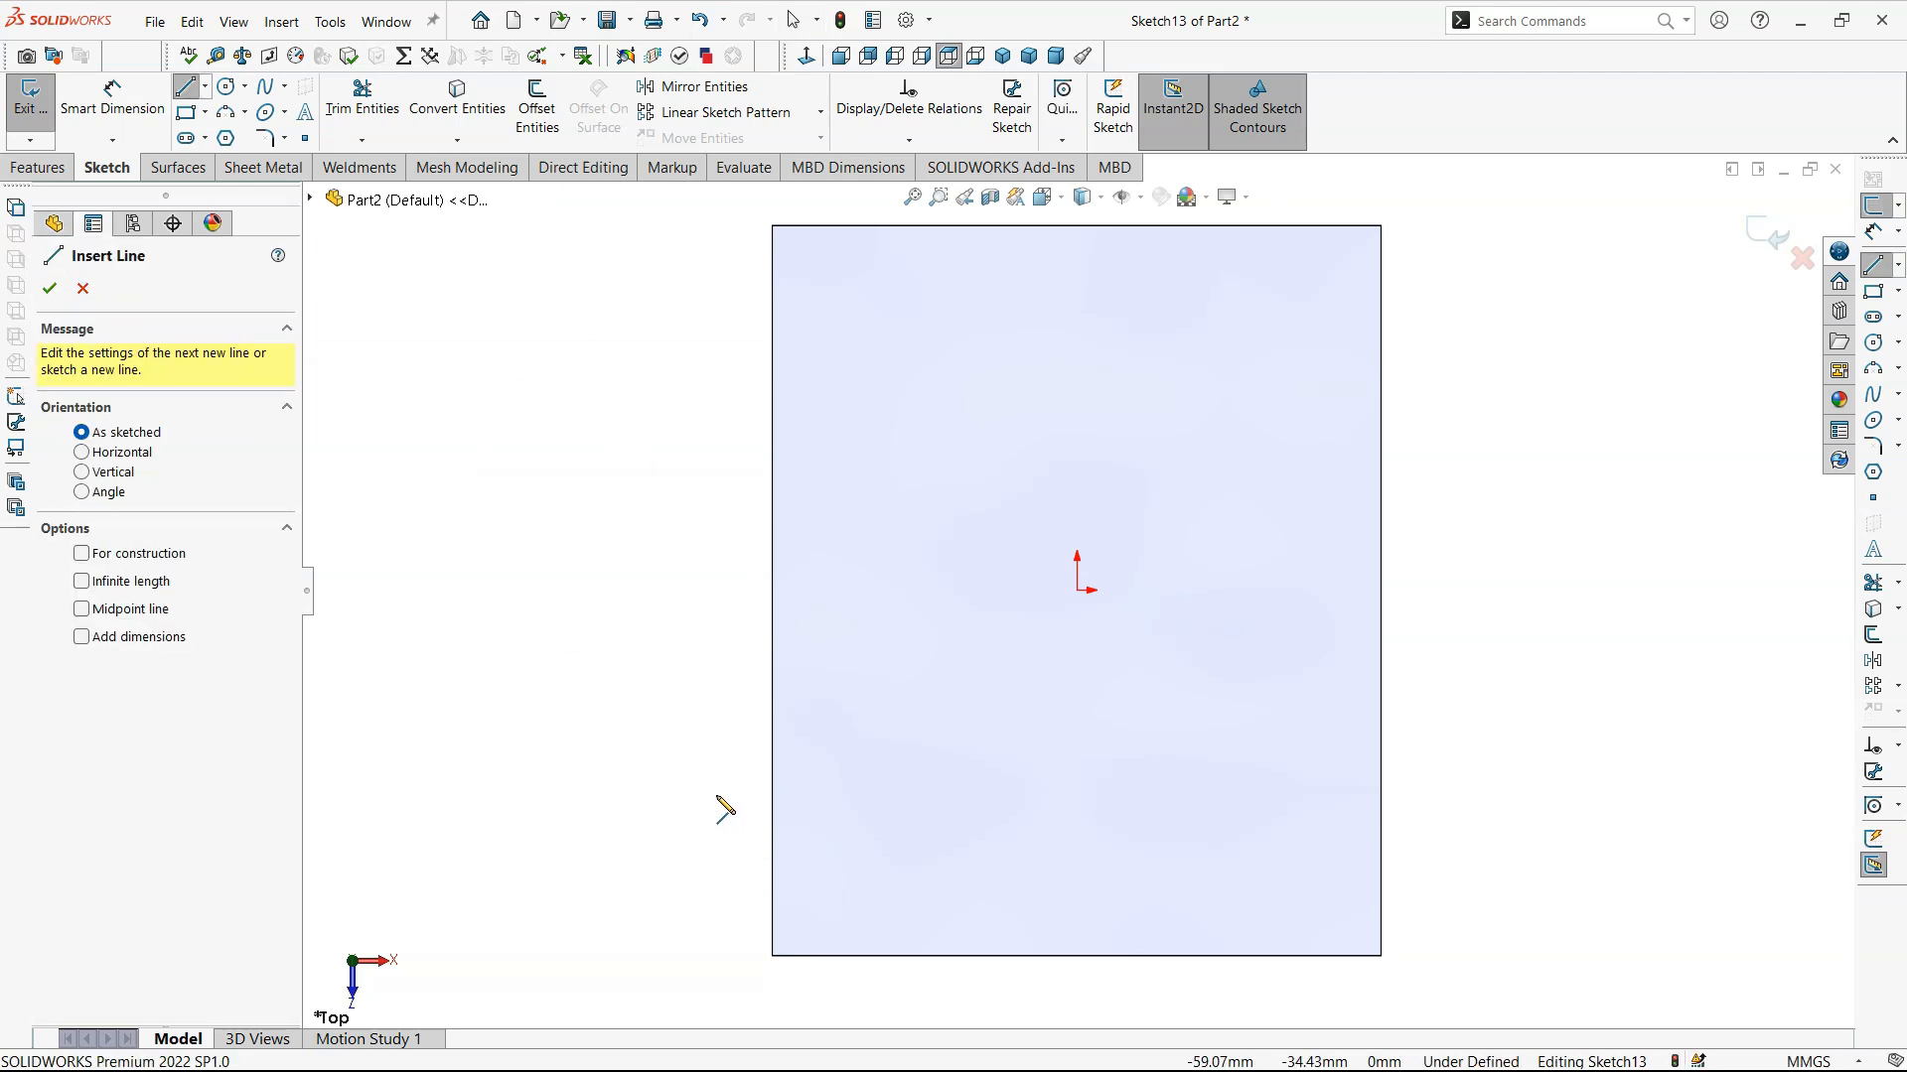
pyautogui.click(674, 792)
pyautogui.click(1433, 347)
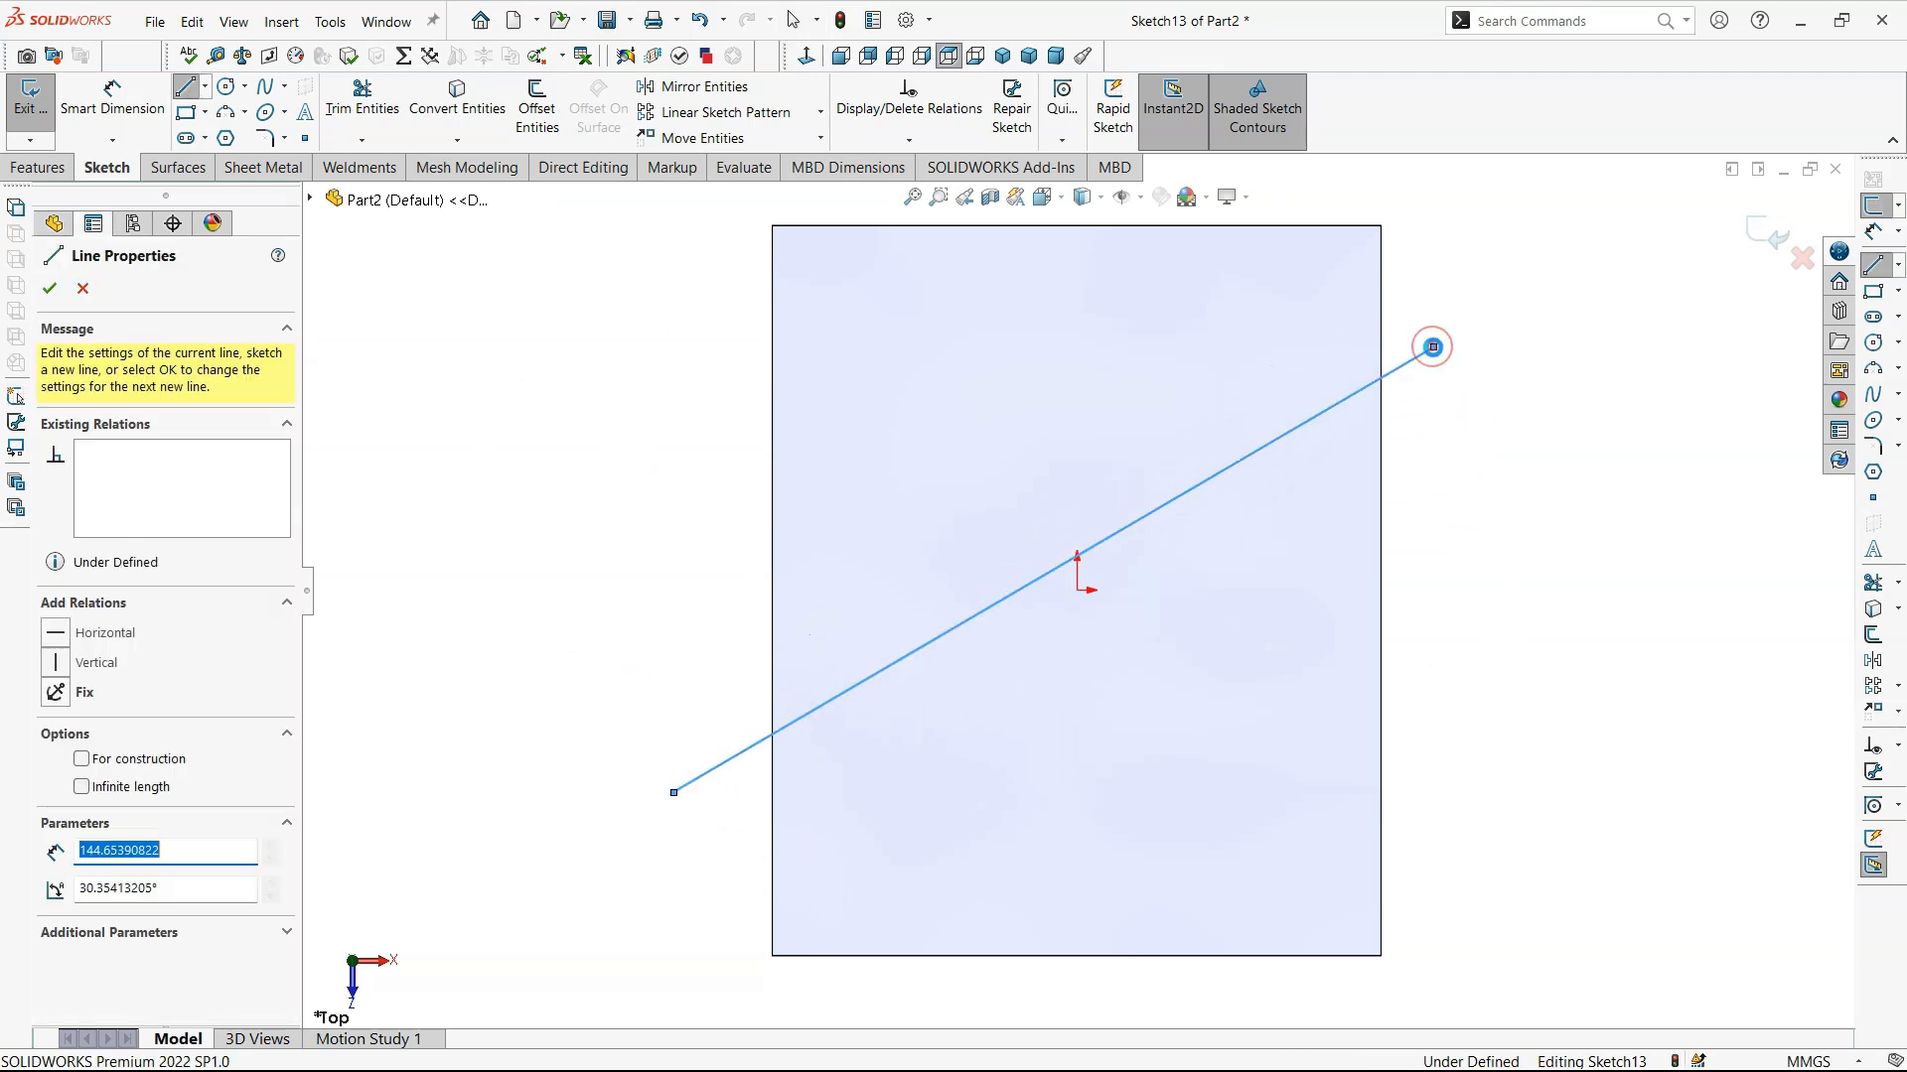
pyautogui.press('Escape')
pyautogui.click(1766, 233)
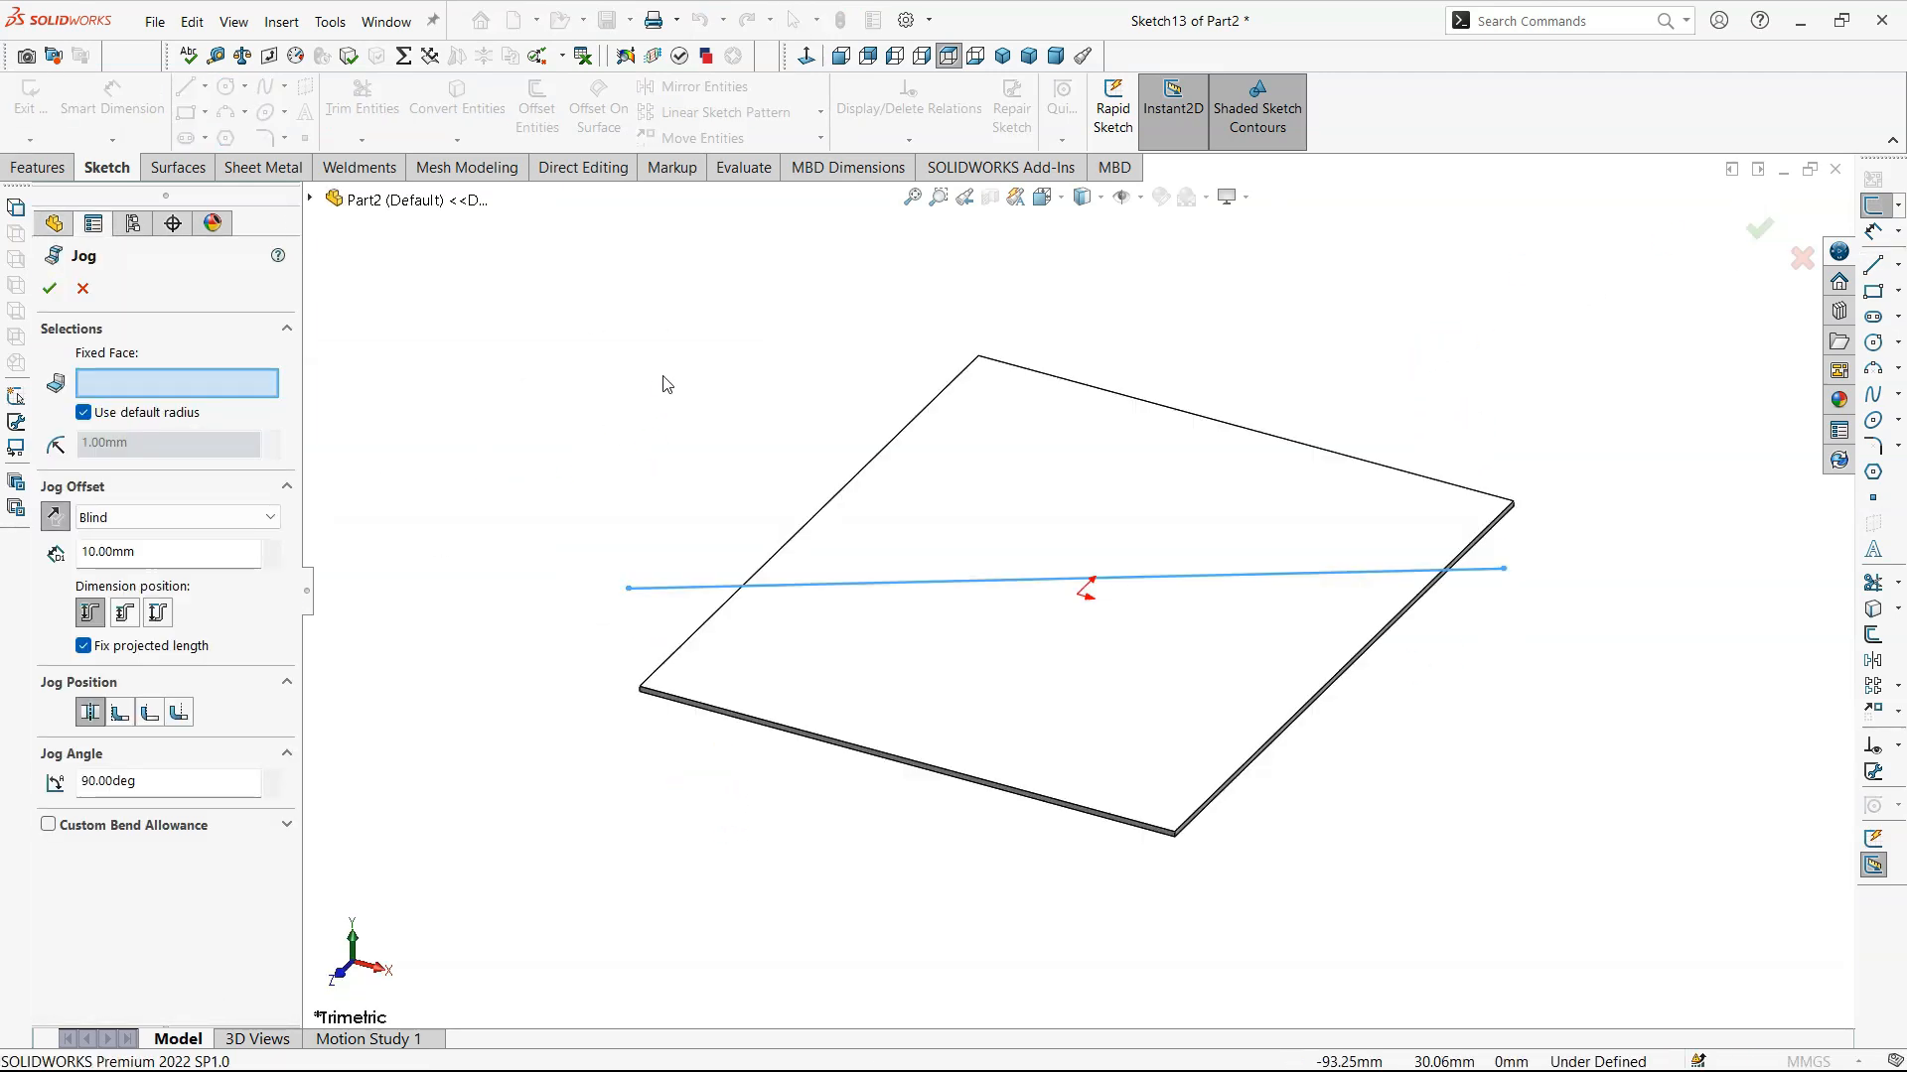
pyautogui.click(1190, 672)
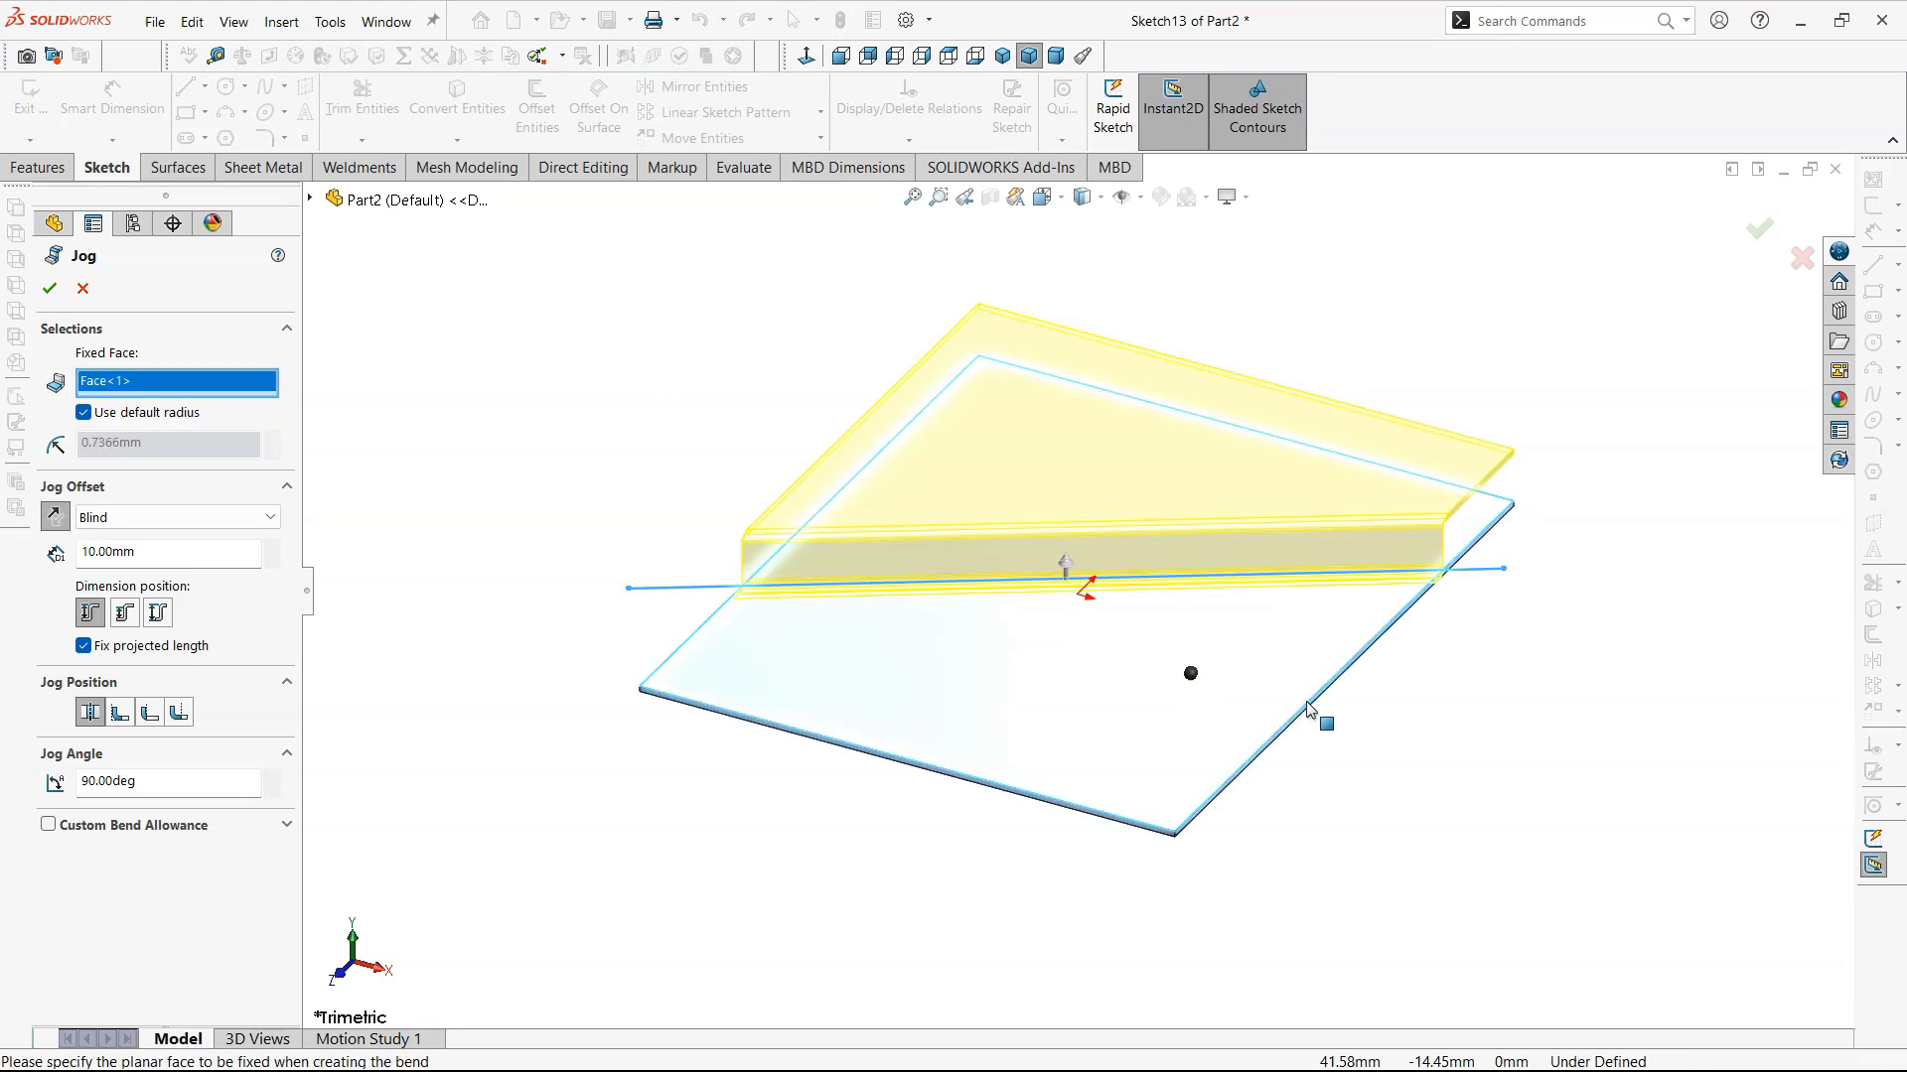
pyautogui.moveTo(1189, 672); pyautogui.dragTo(1154, 662, button='middle')
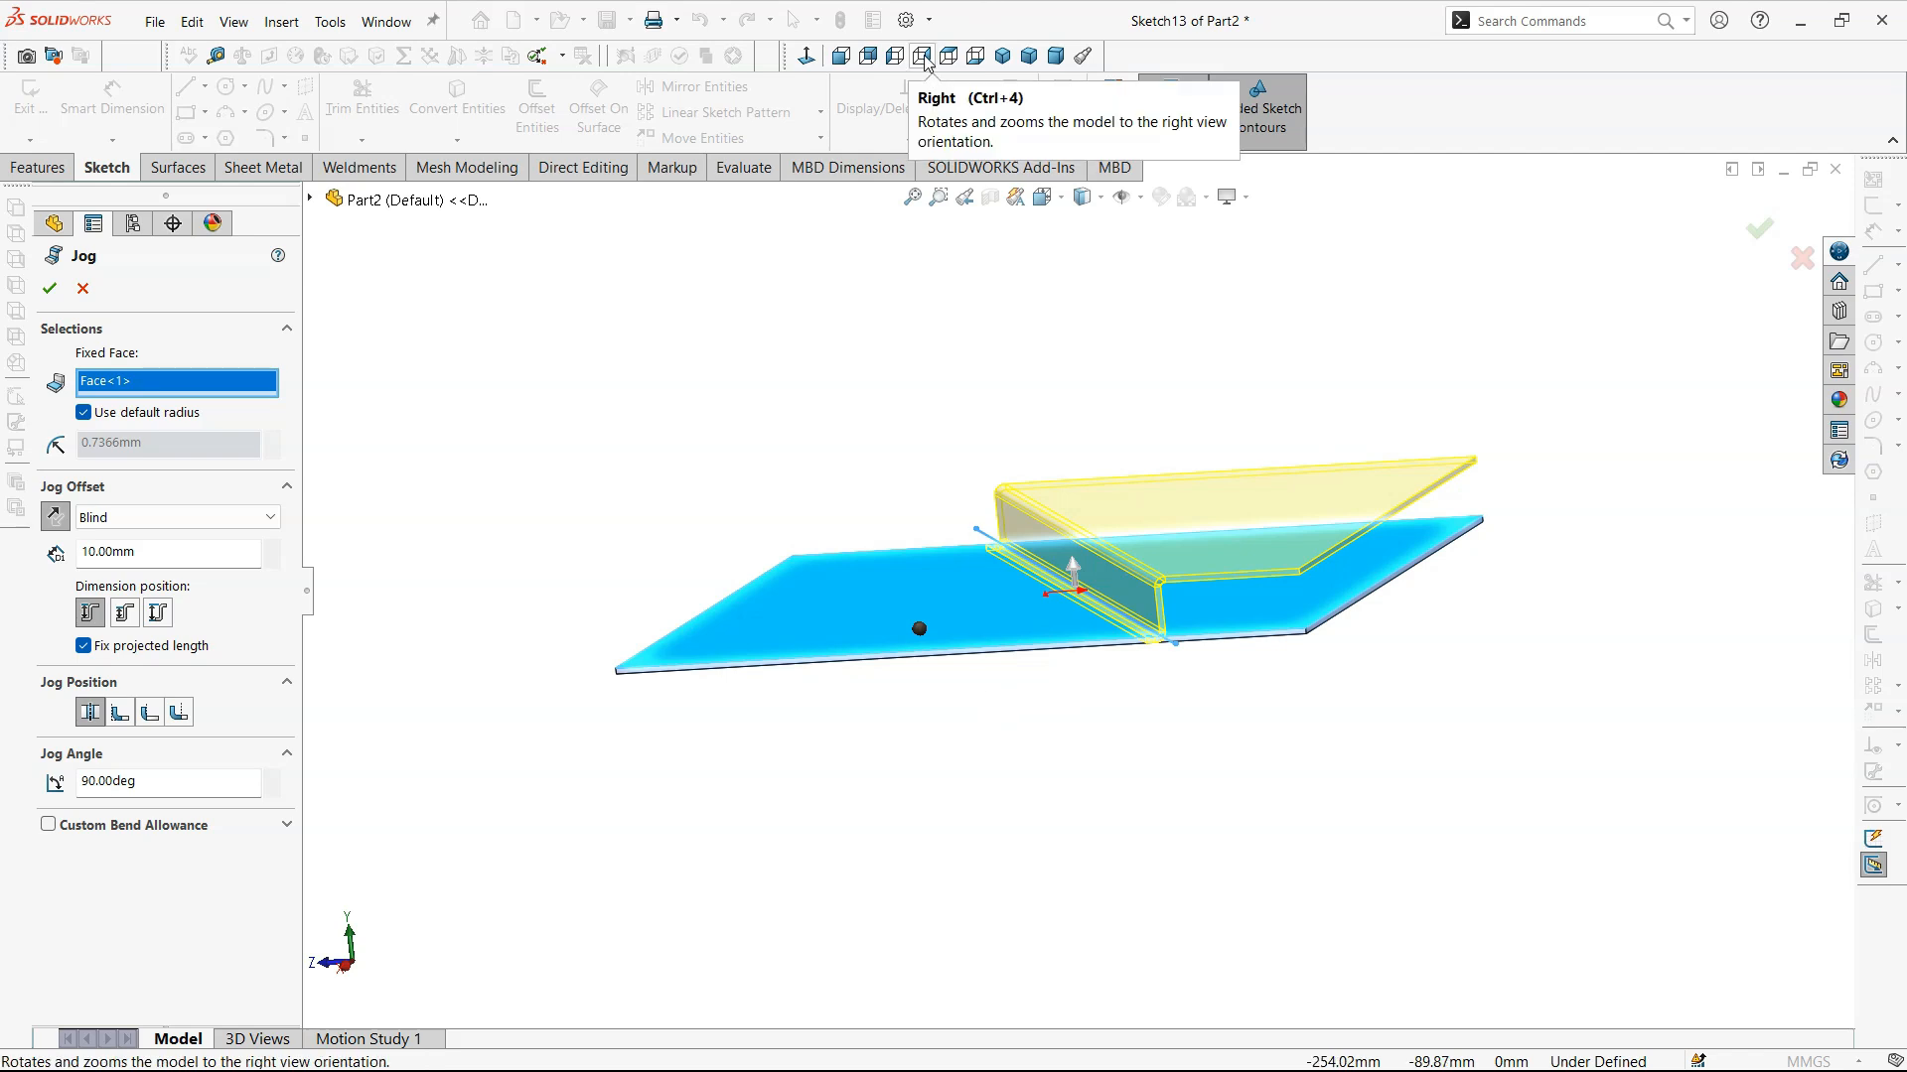
pyautogui.click(82, 288)
# - Move the diagonal line's upper endpoint upward so the line is about 157 mm long, and exit the sketch
pyautogui.click(528, 377)
pyautogui.click(142, 591)
pyautogui.click(551, 454)
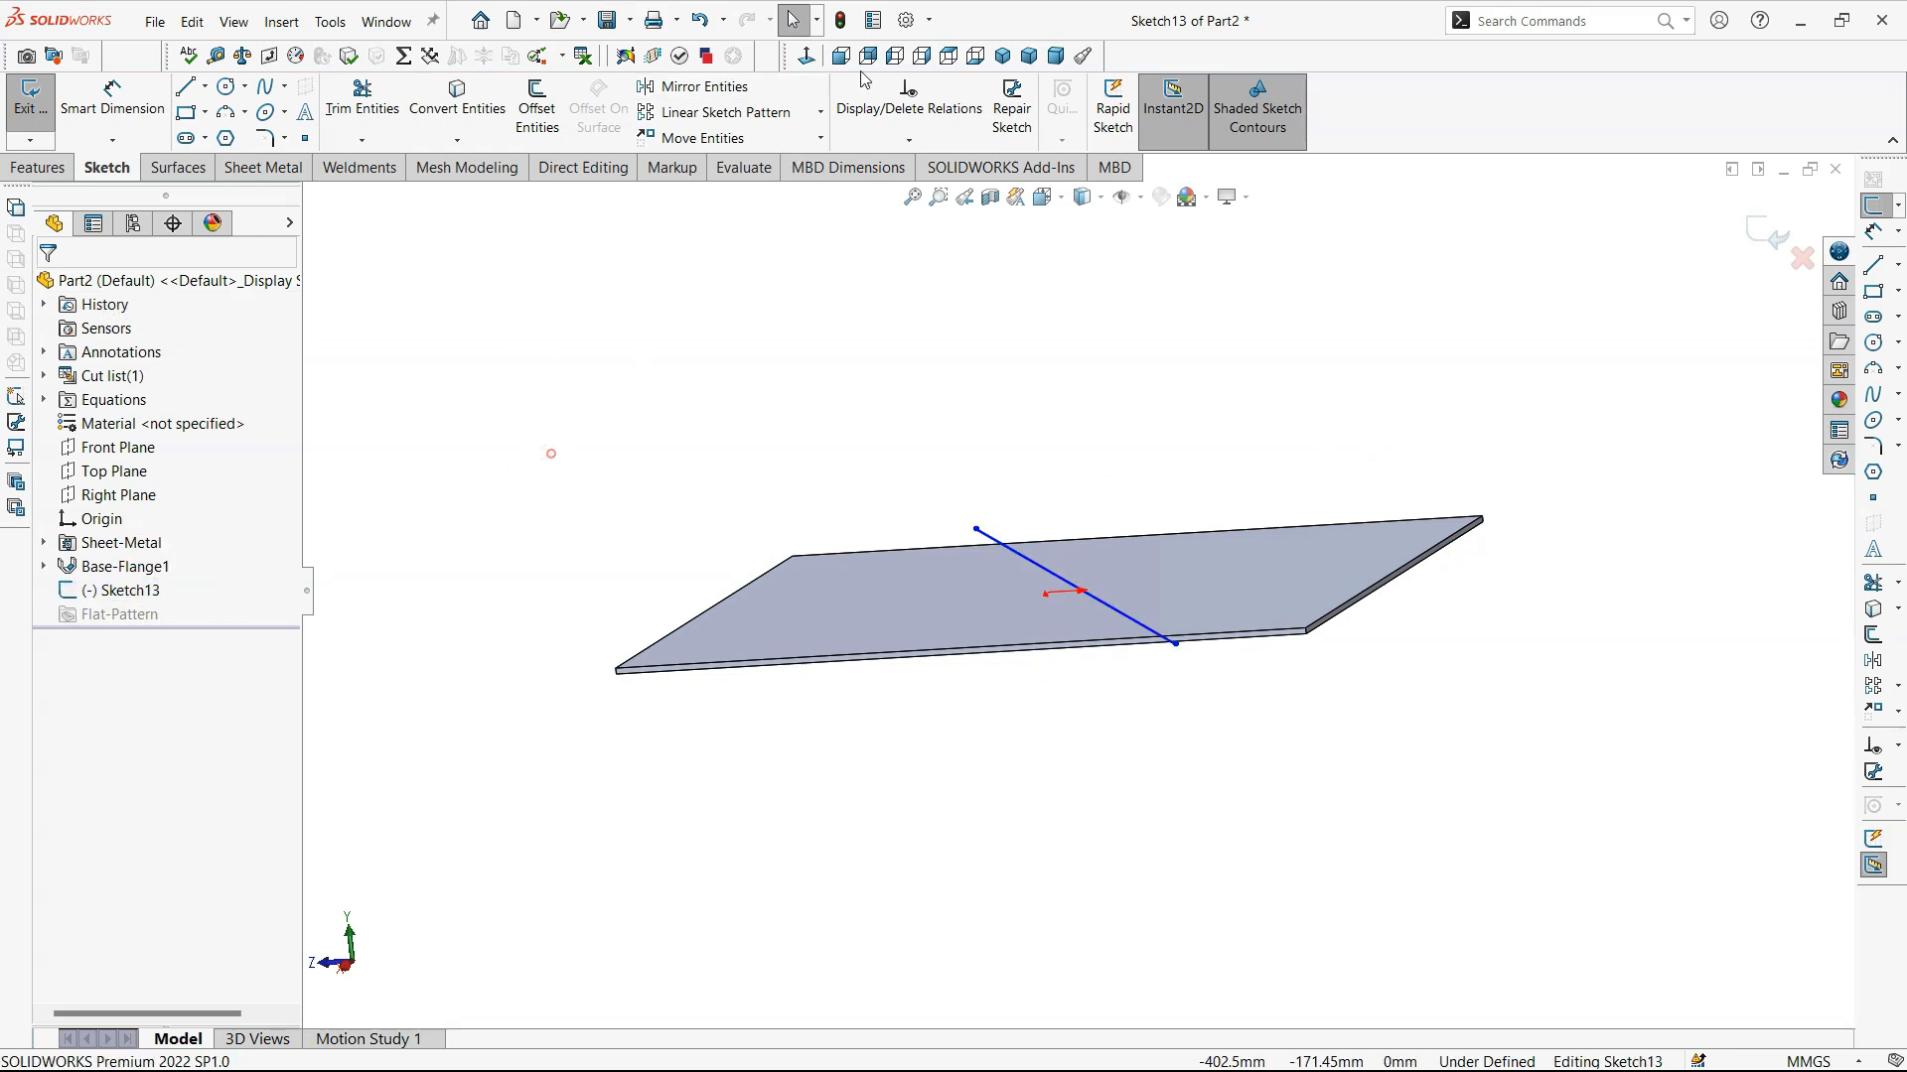
pyautogui.click(949, 55)
pyautogui.moveTo(1459, 350); pyautogui.dragTo(1473, 233)
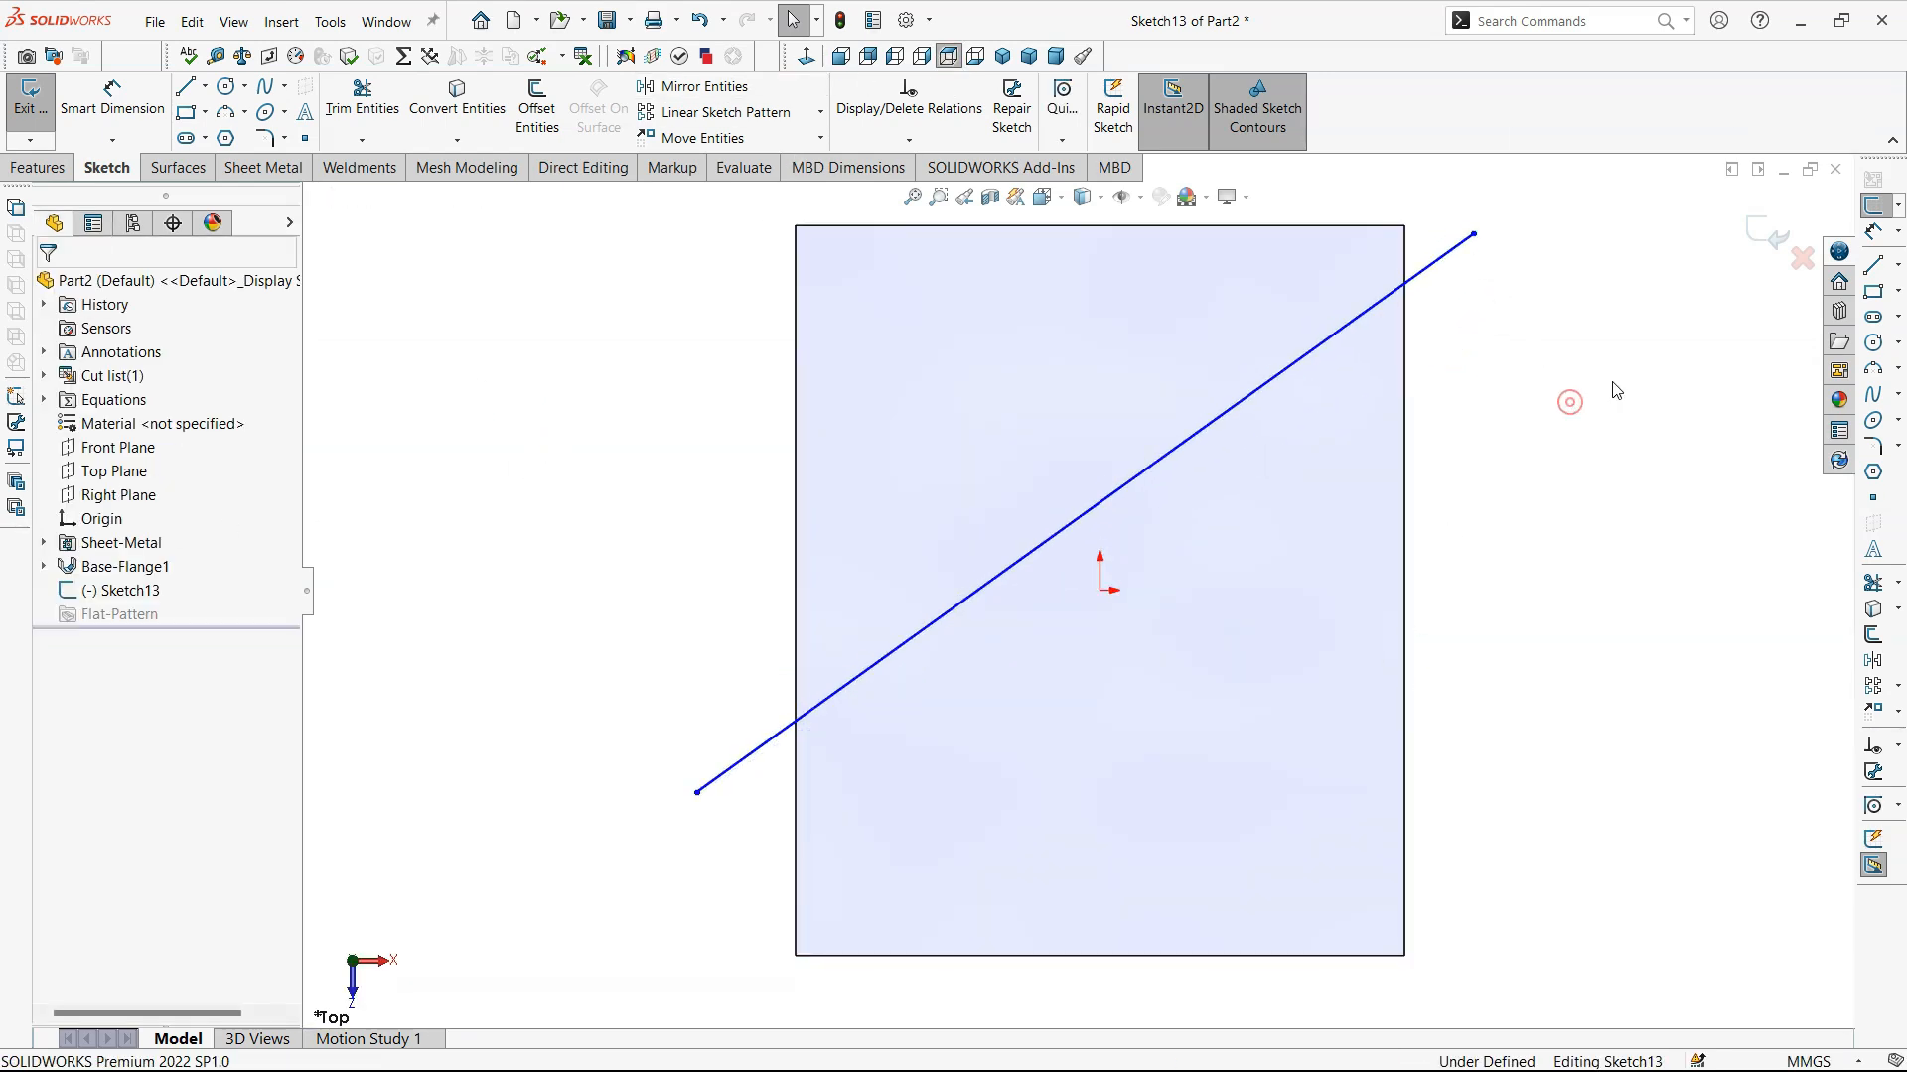
pyautogui.click(1762, 230)
# - Start a Jog from the diagonal line sketch and pick the larger plate portion below the line as the fixed face
pyautogui.click(402, 86)
pyautogui.click(754, 750)
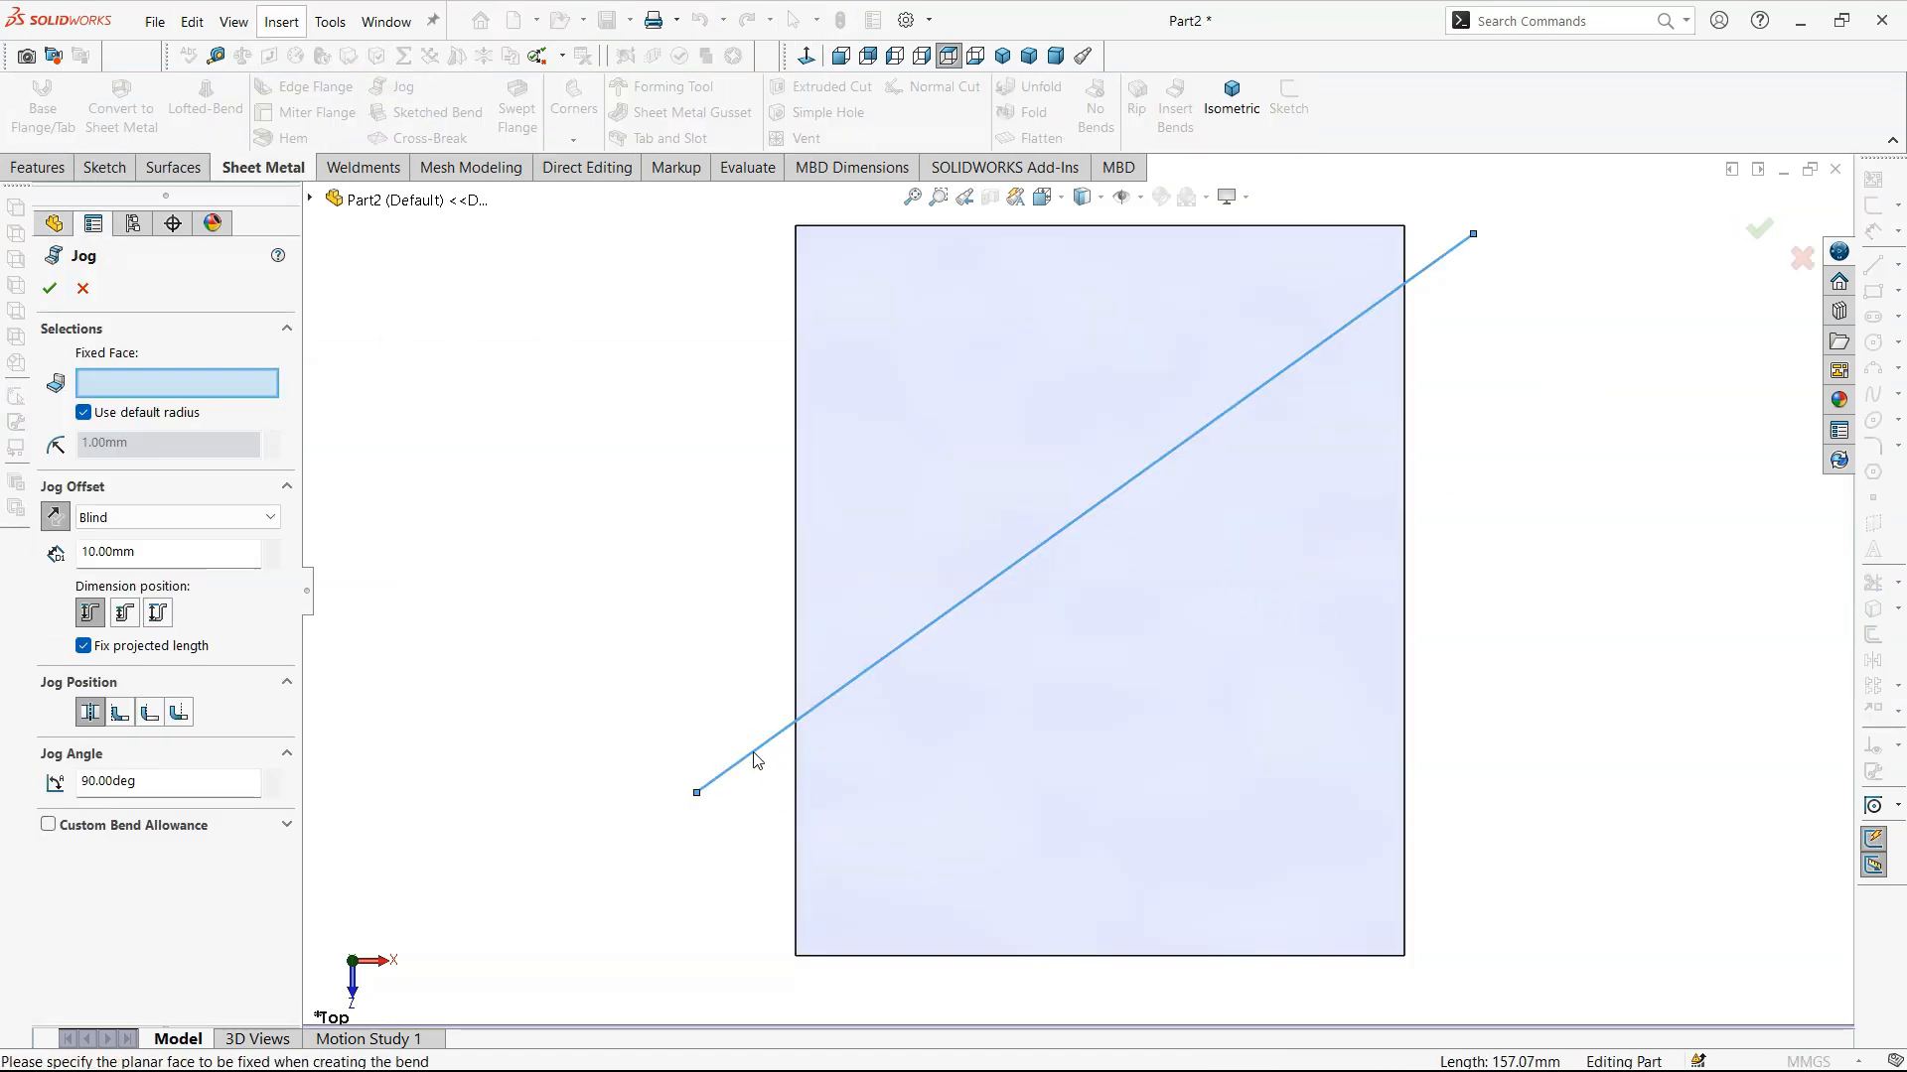
pyautogui.click(902, 800)
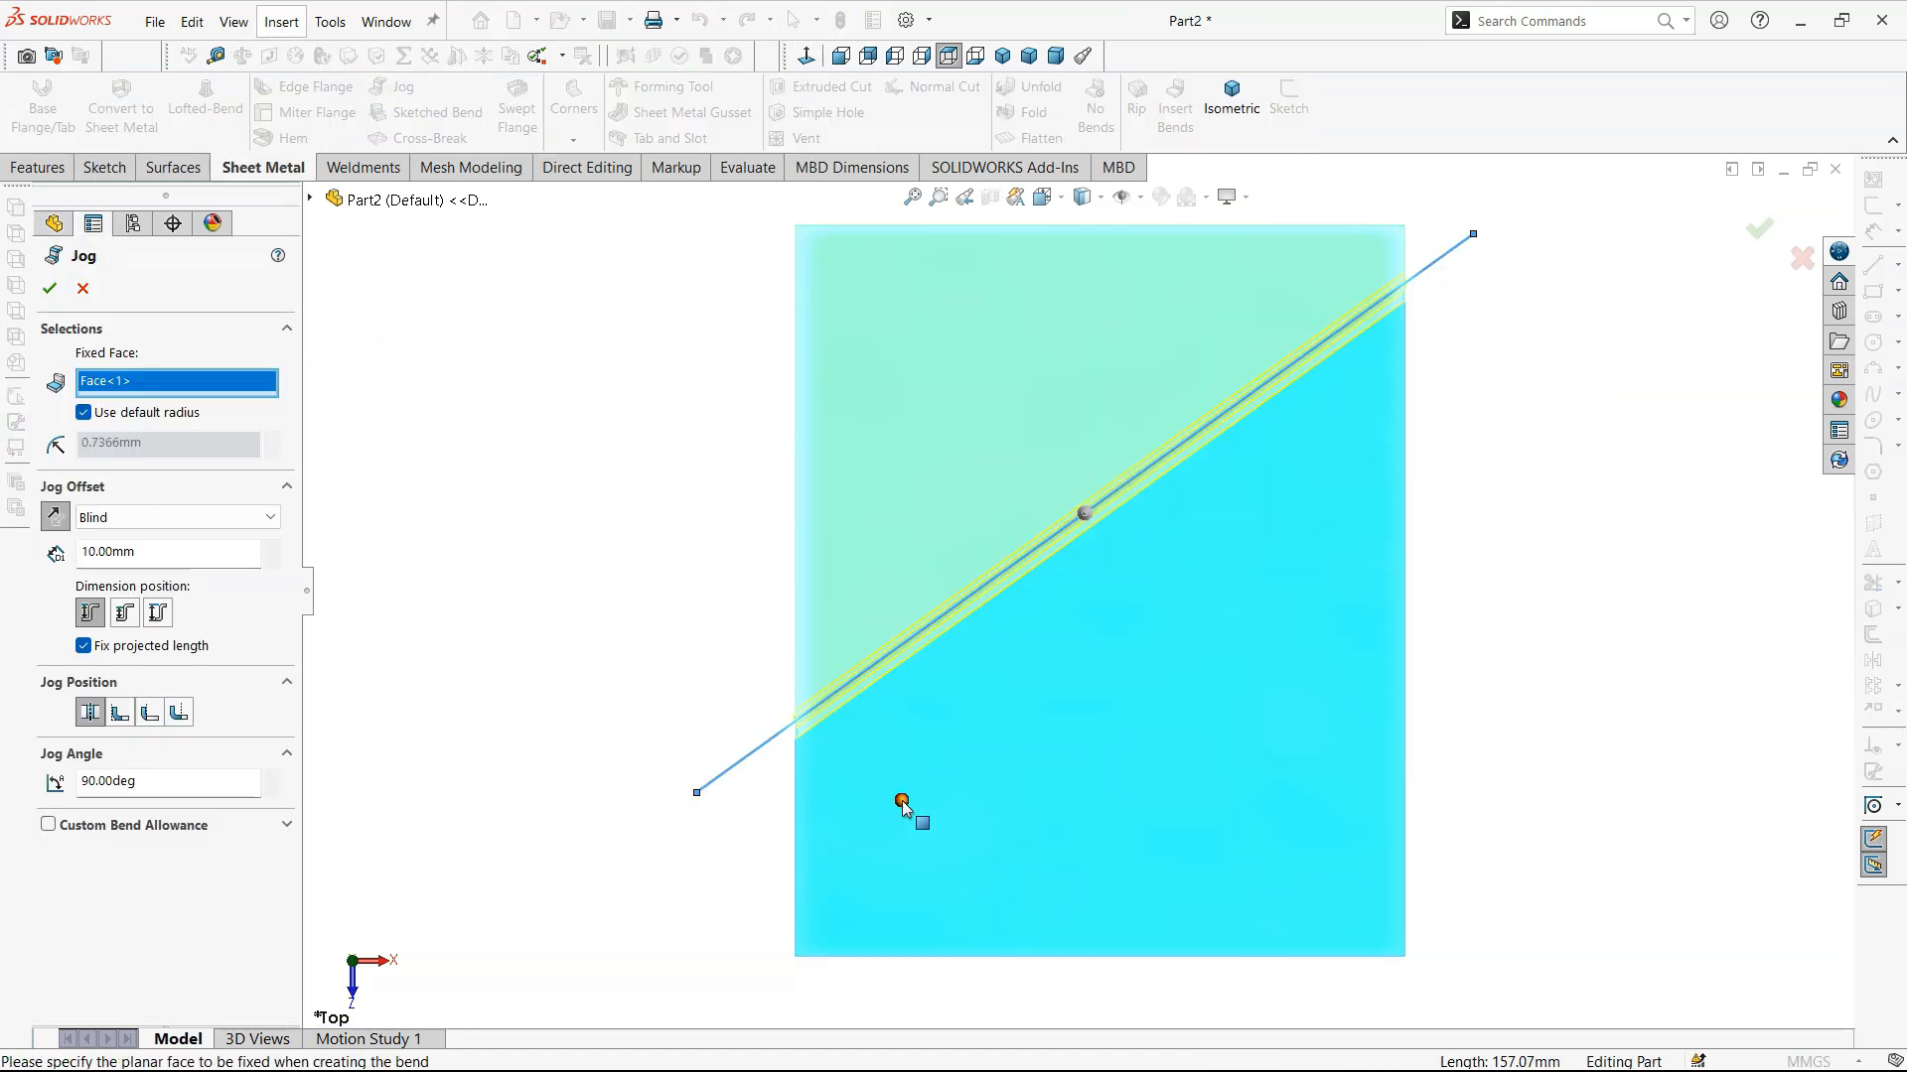
# - Set the blind jog offset to 40 mm
pyautogui.click(923, 57)
pyautogui.moveTo(1523, 652); pyautogui.dragTo(1364, 688, button='middle')
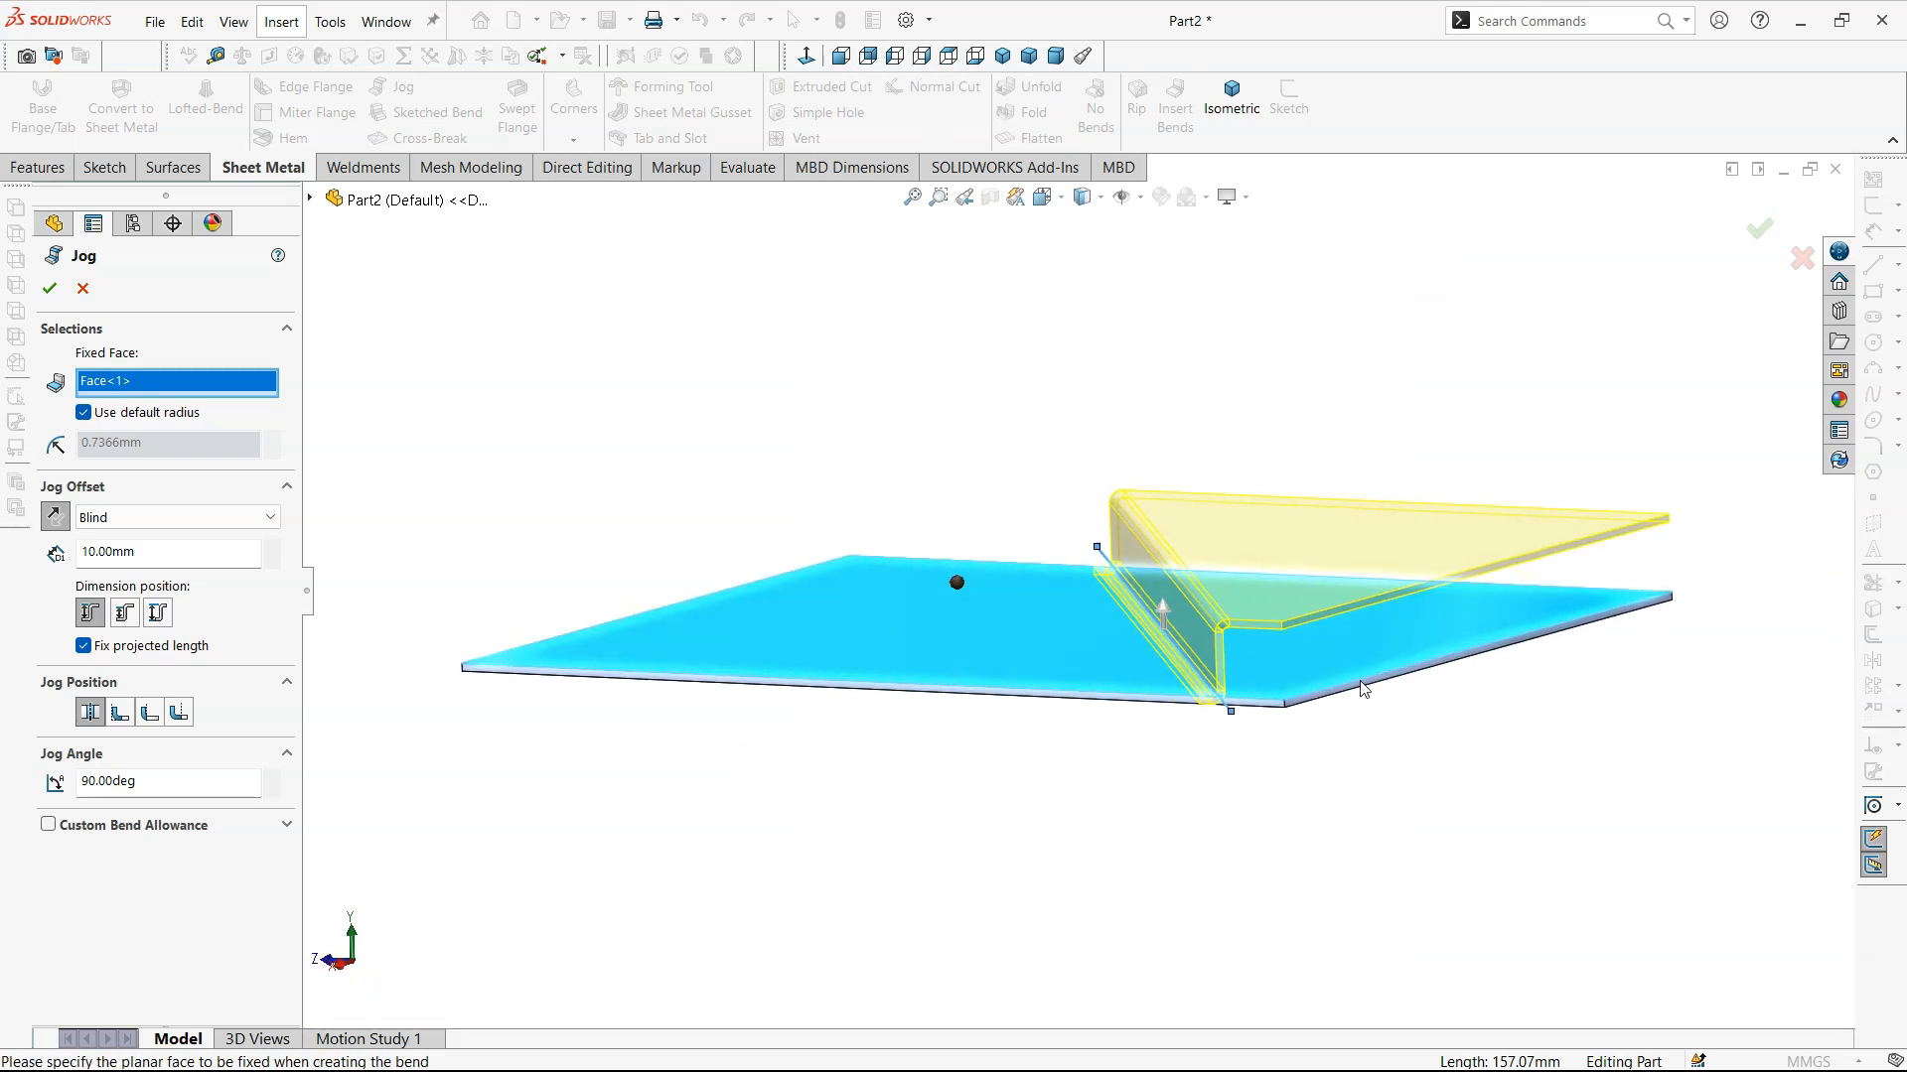
pyautogui.moveTo(1210, 669); pyautogui.dragTo(1134, 508, button='middle')
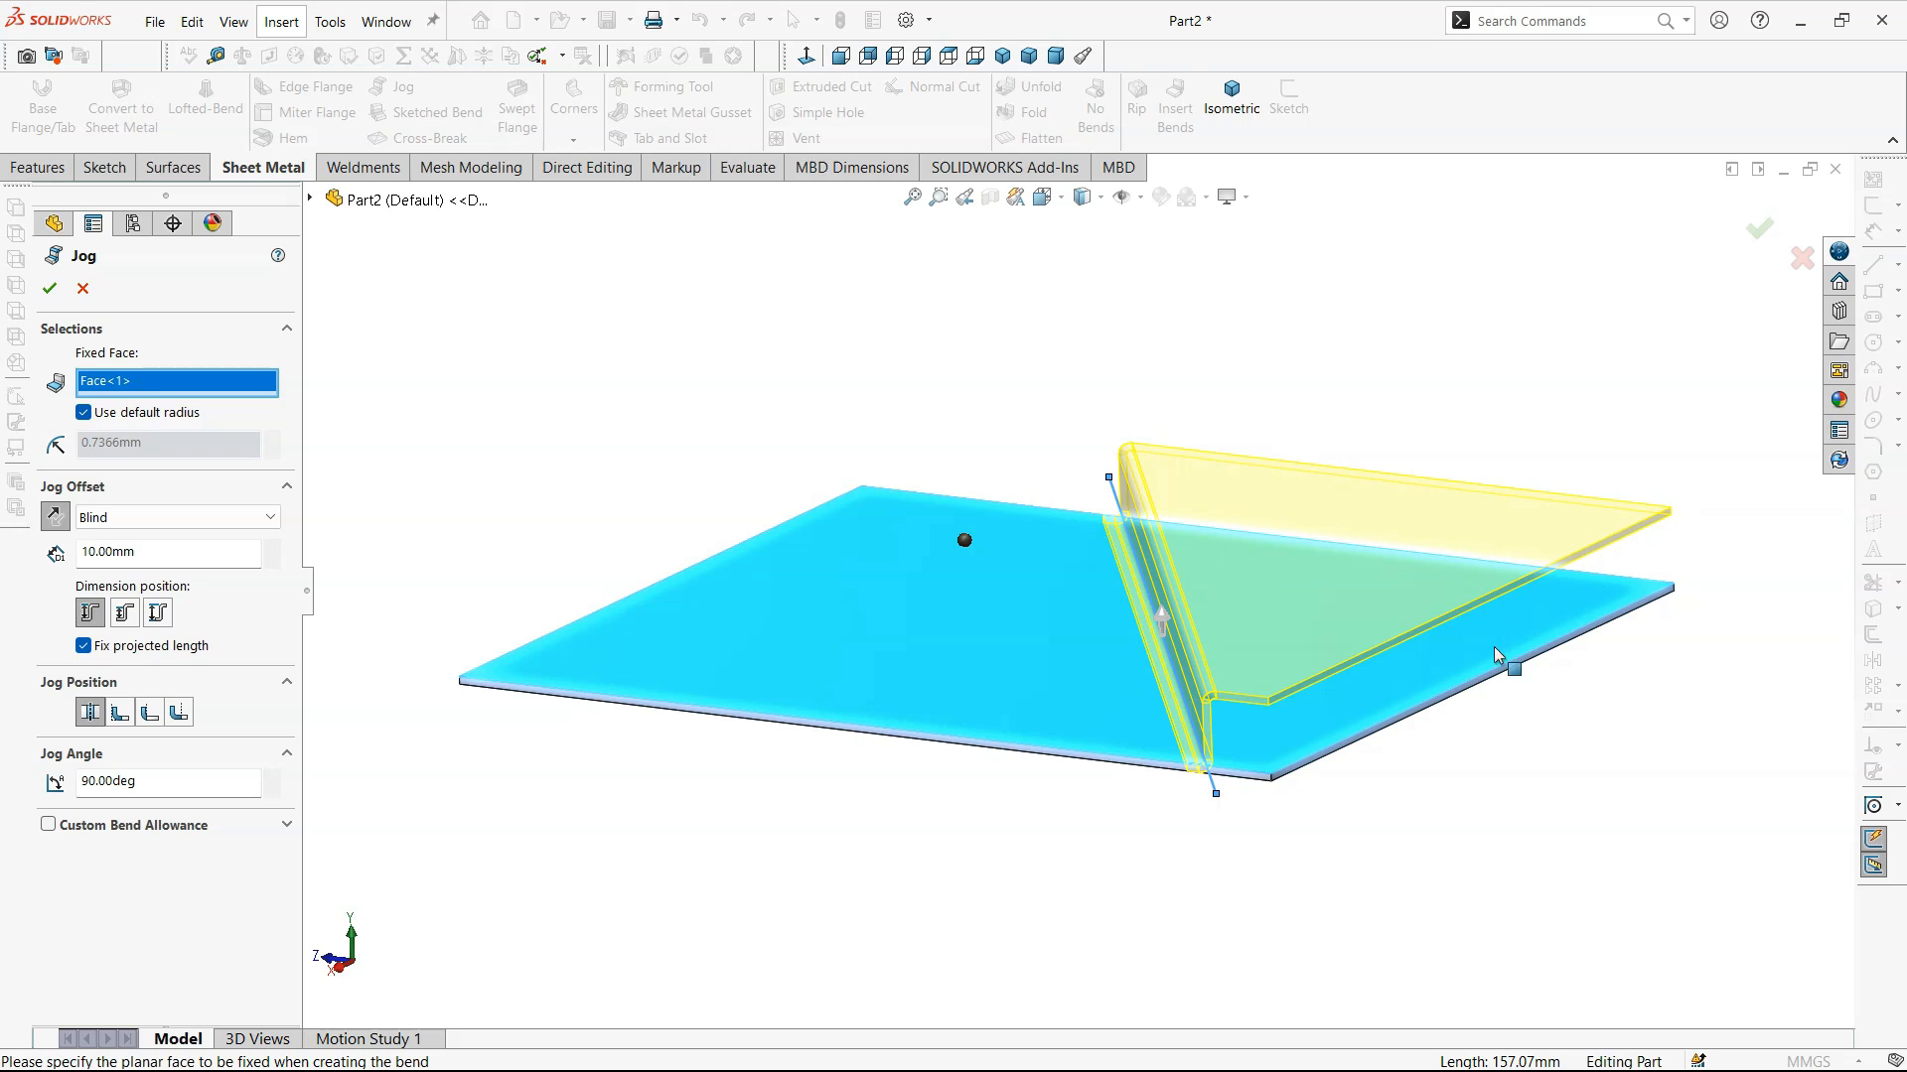
pyautogui.moveTo(1291, 735); pyautogui.dragTo(1331, 838, button='middle')
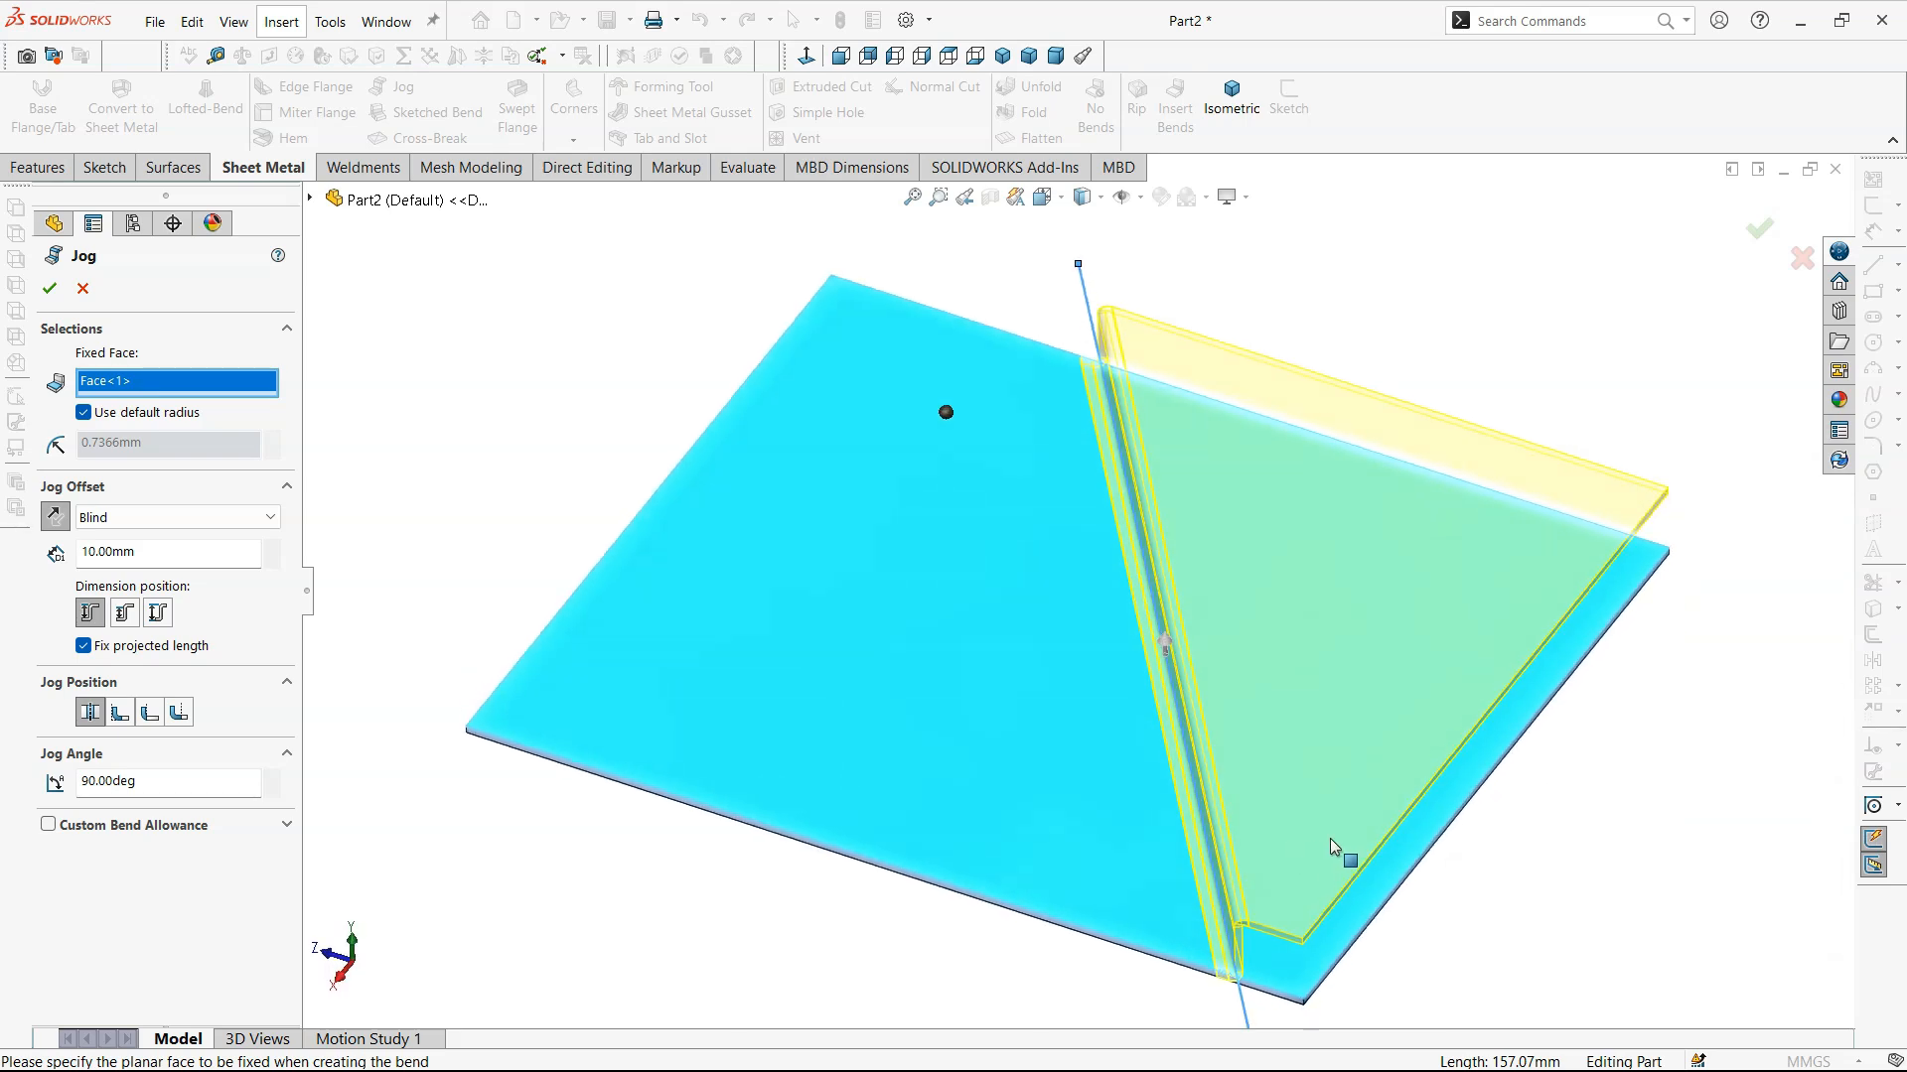
pyautogui.scroll(3, 1331, 838)
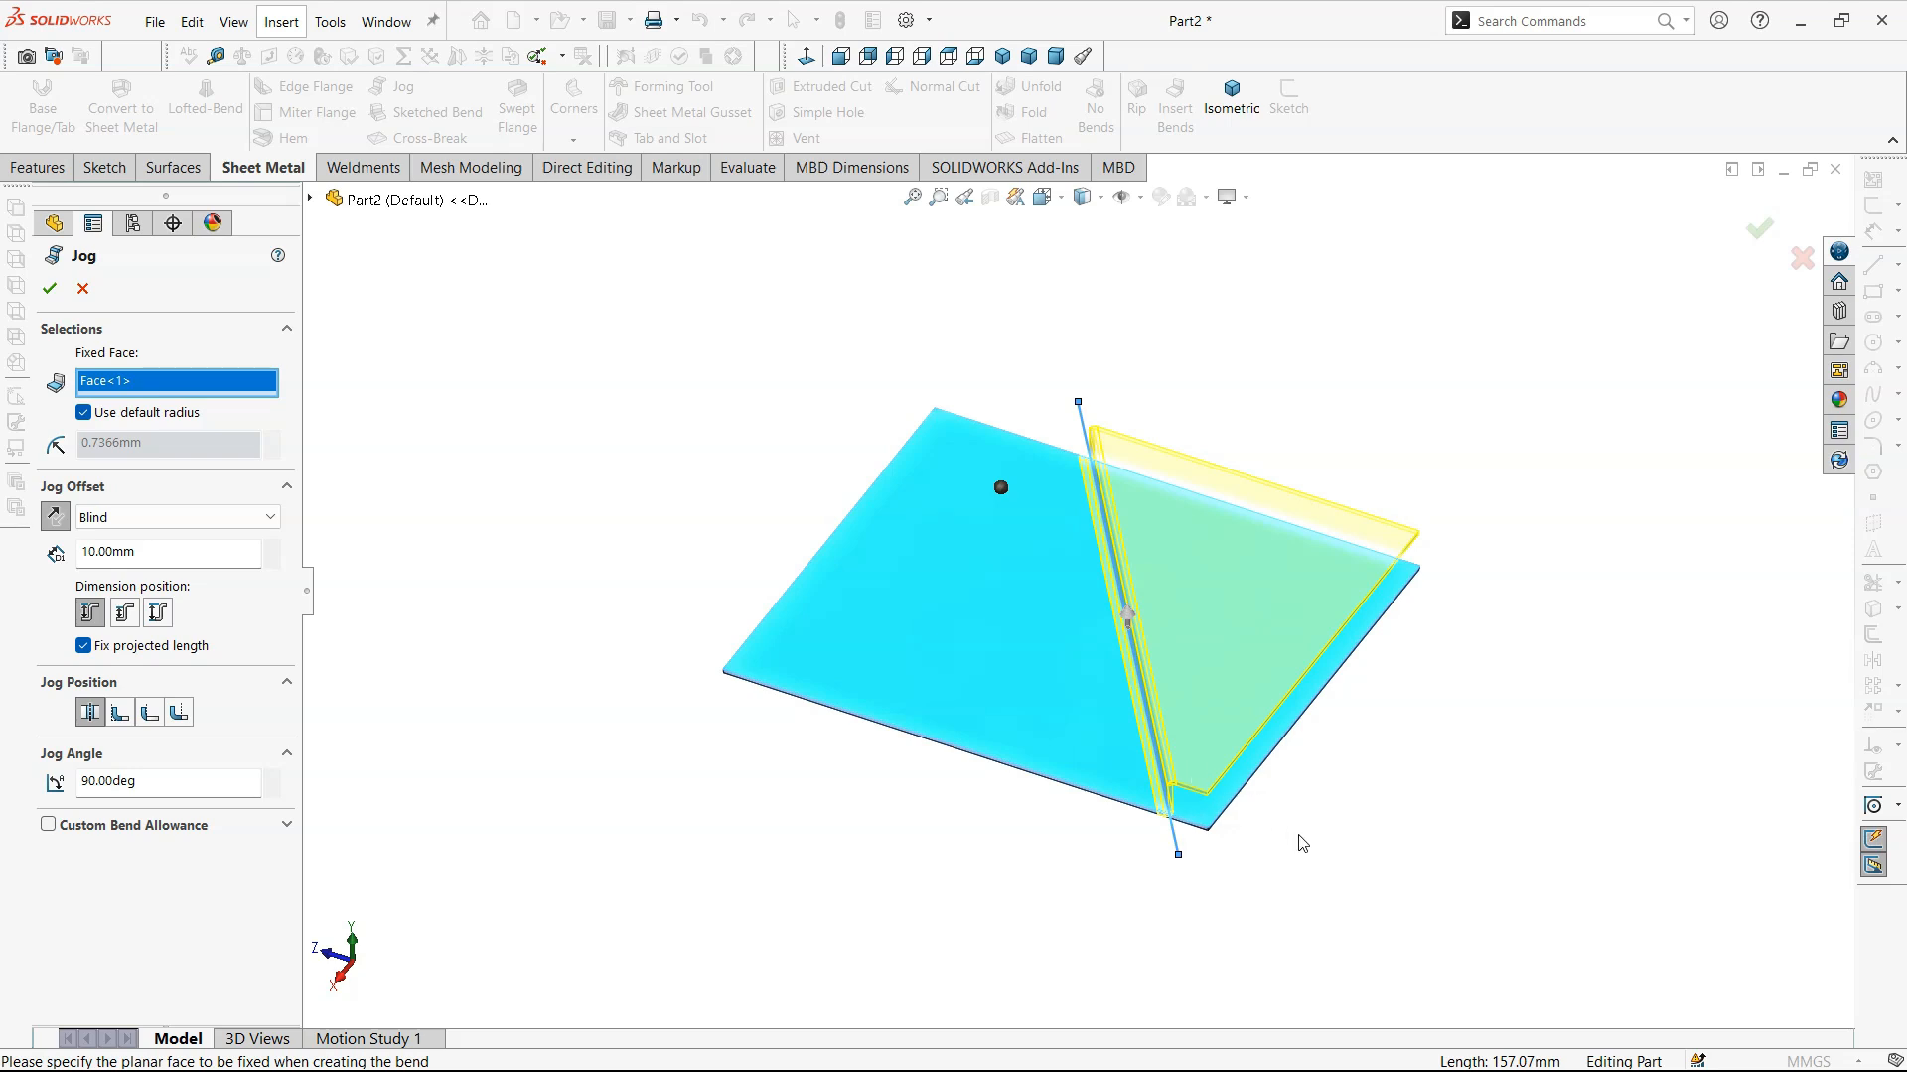
pyautogui.moveTo(1264, 849); pyautogui.dragTo(1231, 756, button='middle')
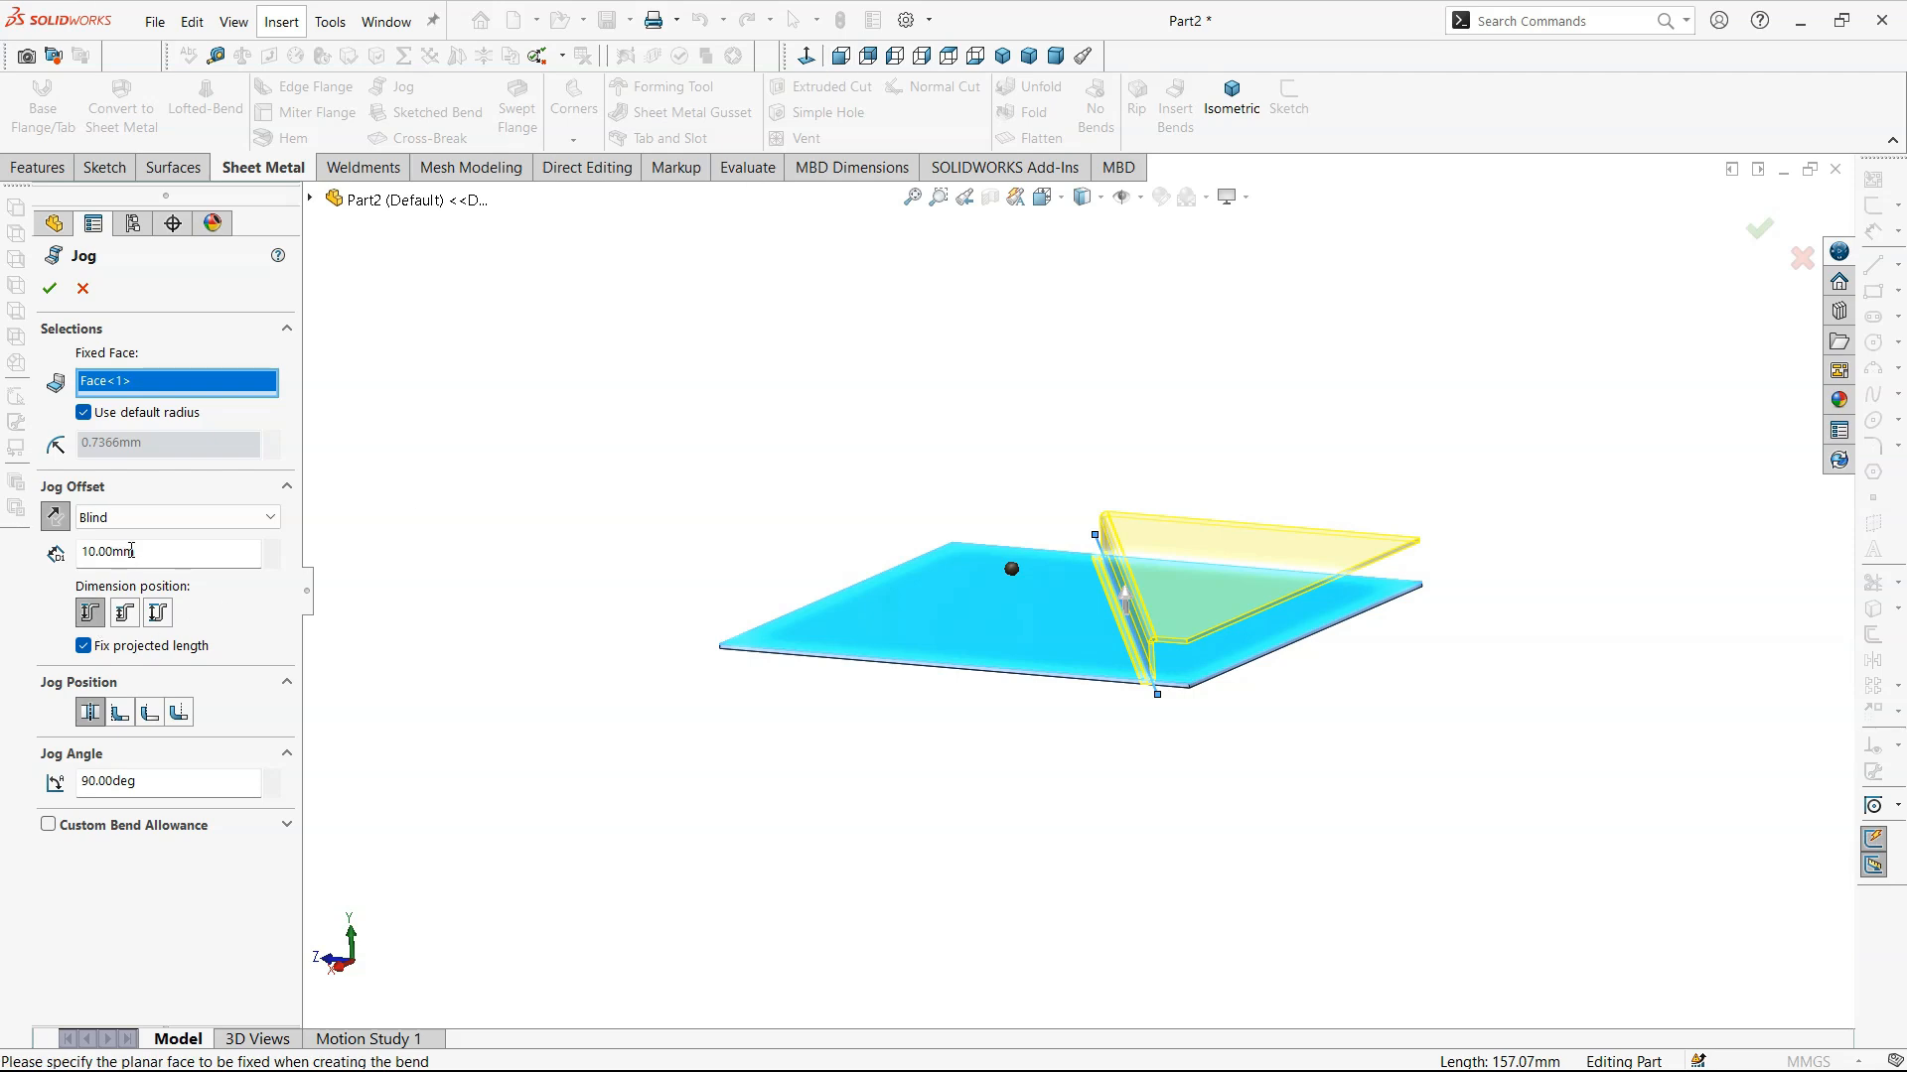
pyautogui.doubleClick(270, 546)
pyautogui.click(270, 546)
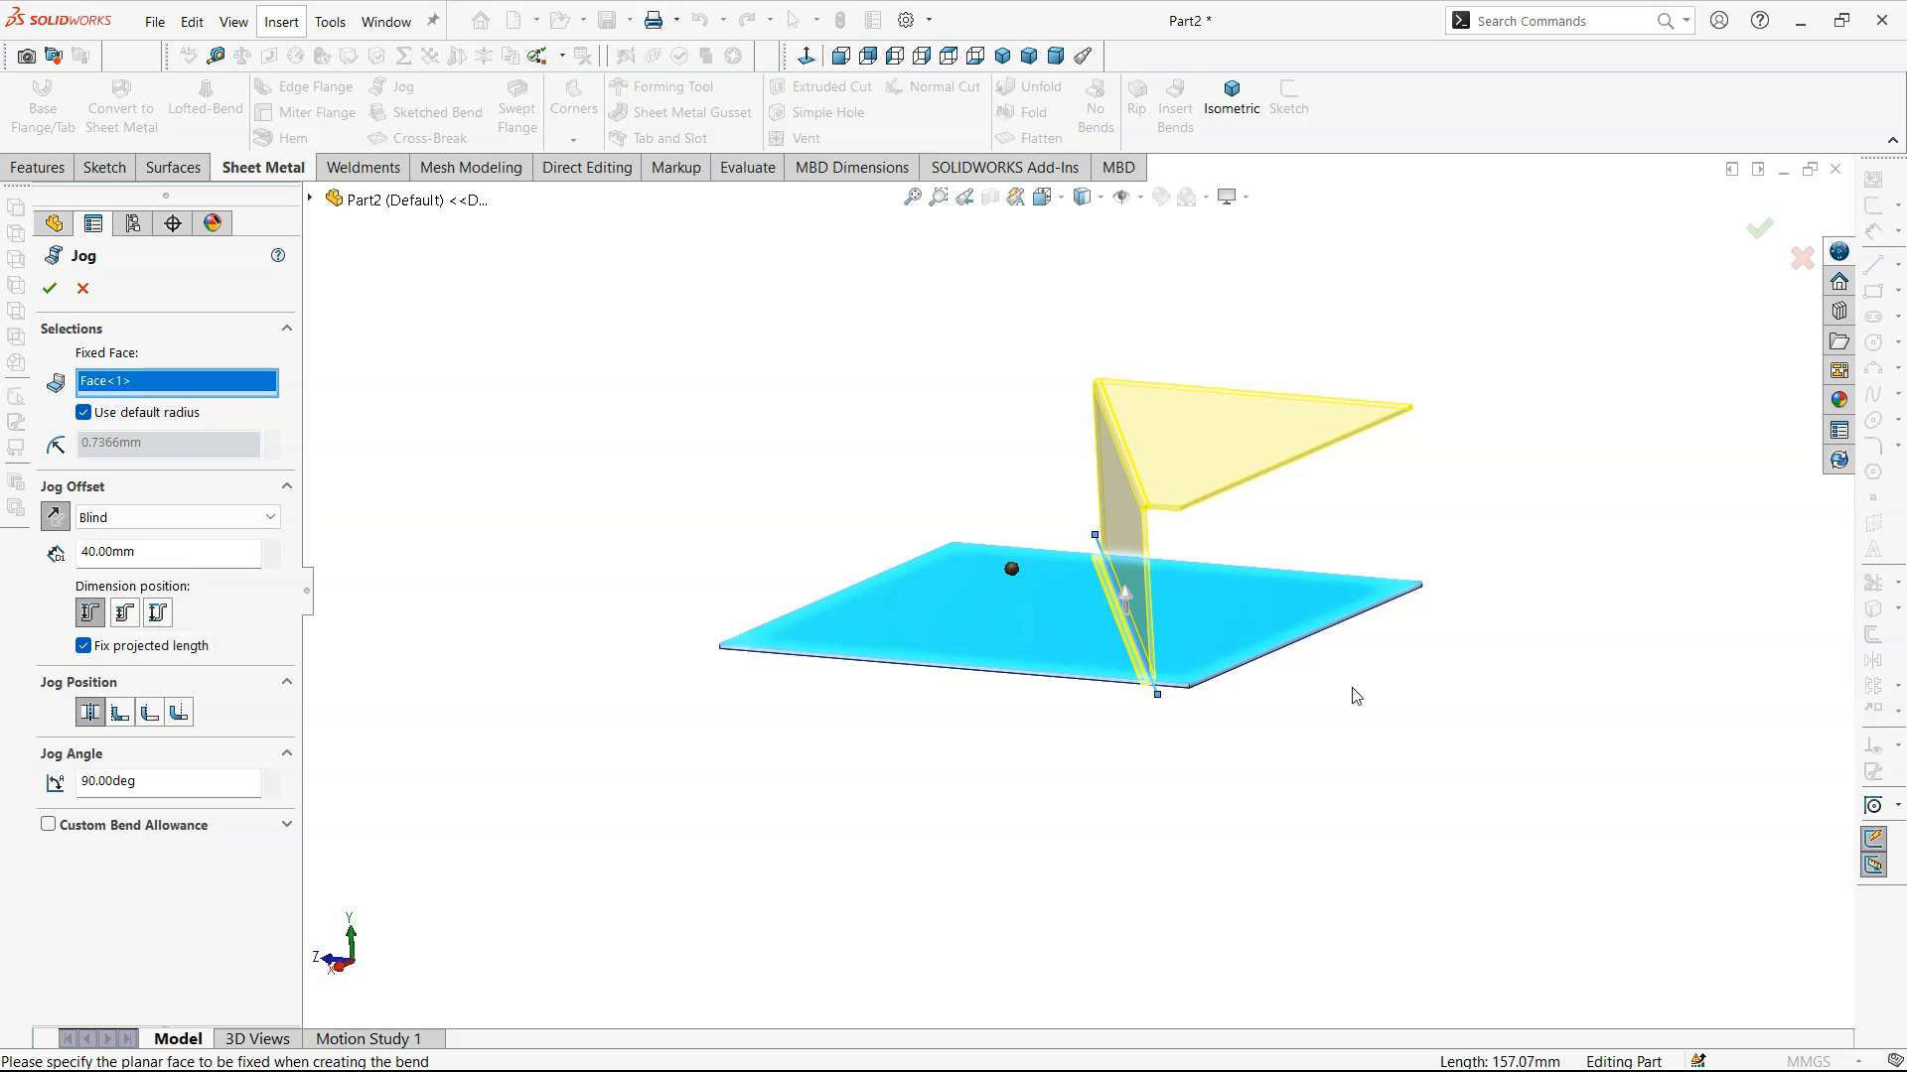
# - Set the jog's dimension position to Overall Dimension and its jog position to Bend Outside, and accept the feature
pyautogui.scroll(-2, 1190, 659)
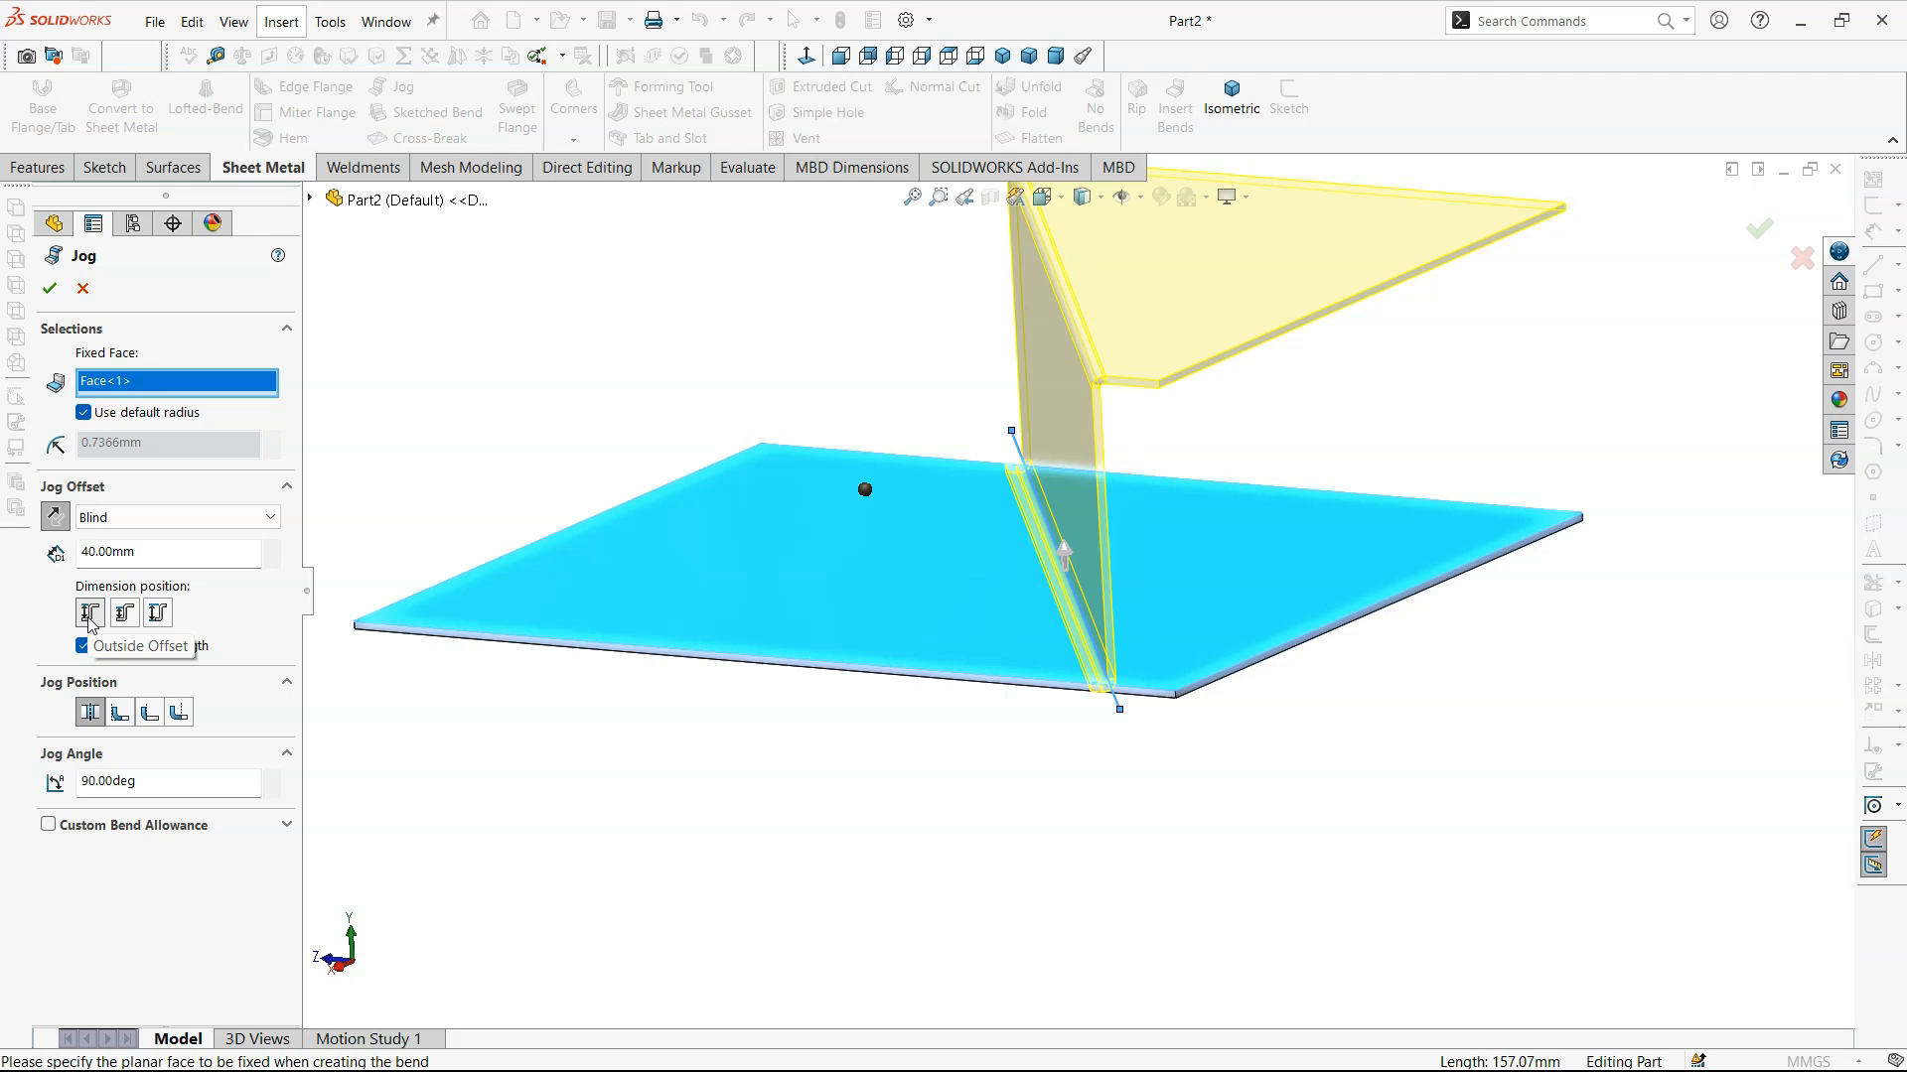
pyautogui.click(166, 621)
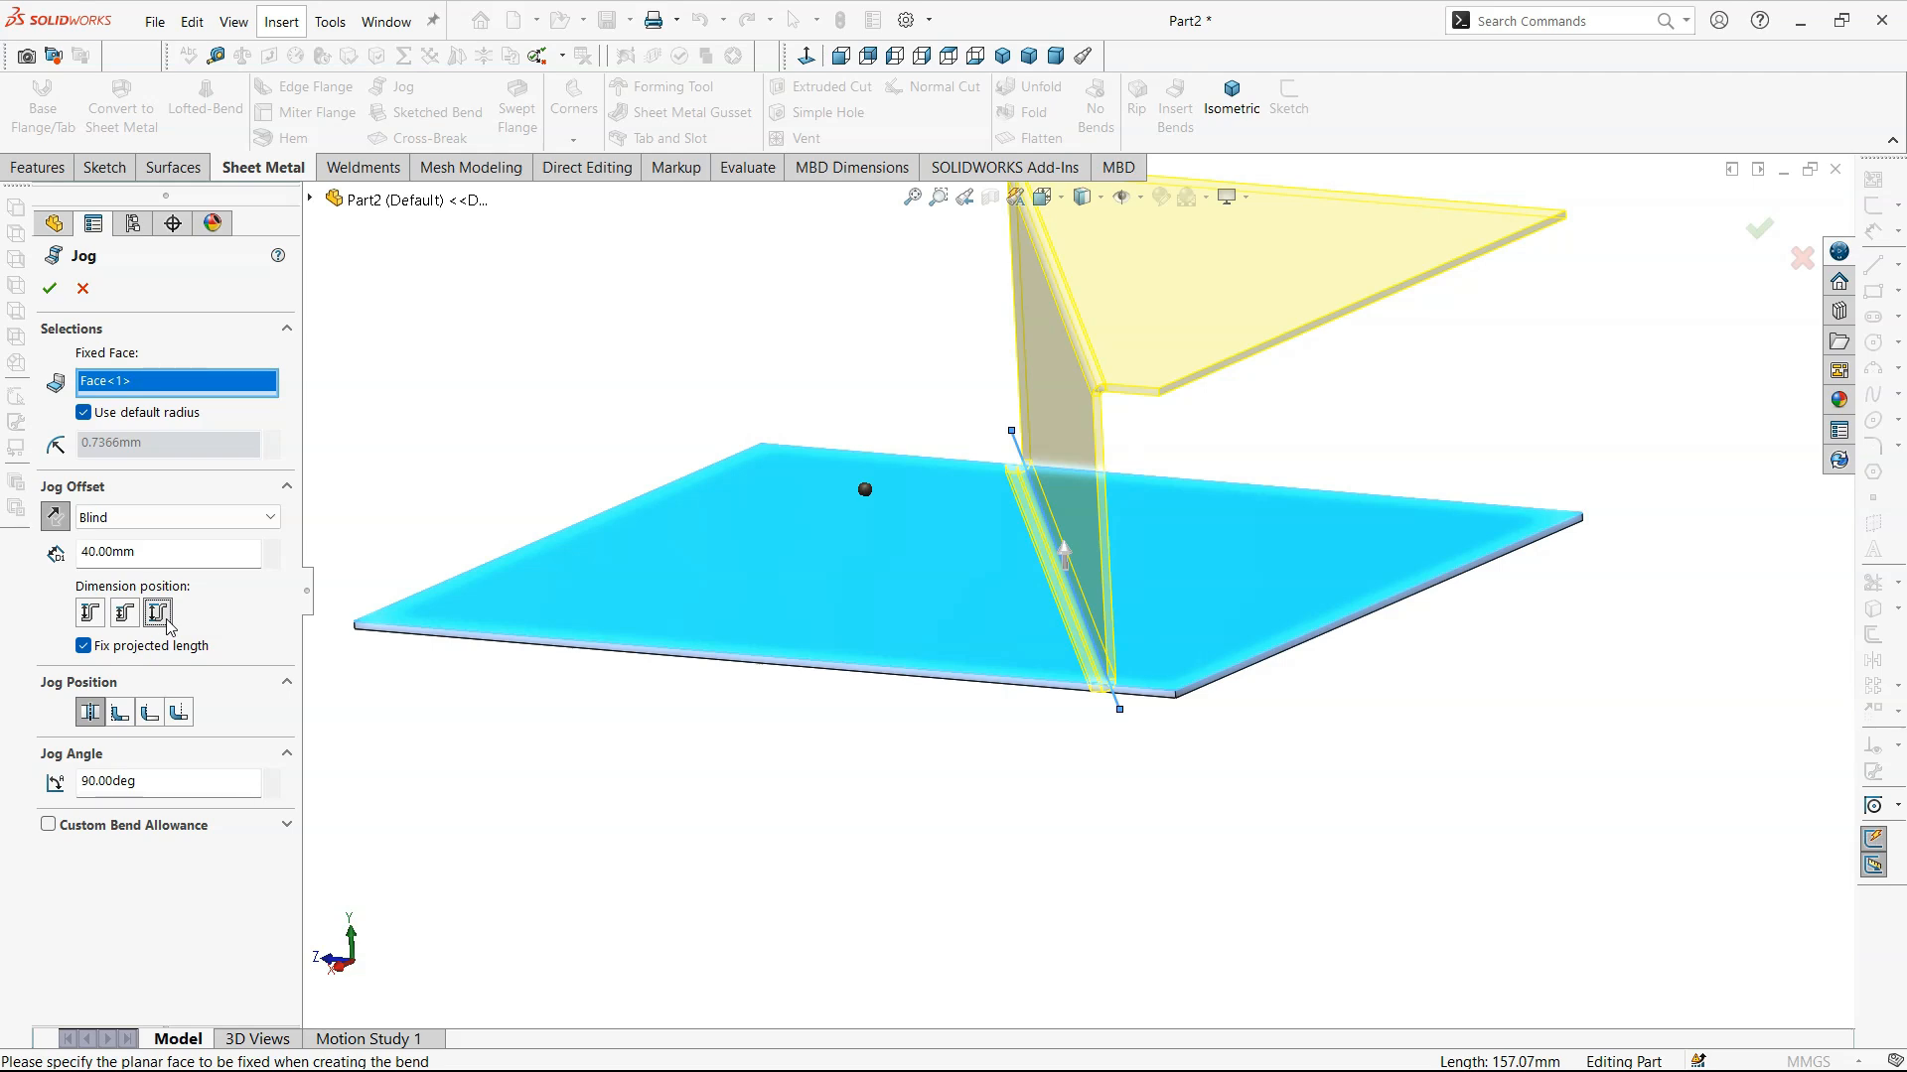
pyautogui.click(120, 713)
pyautogui.click(149, 712)
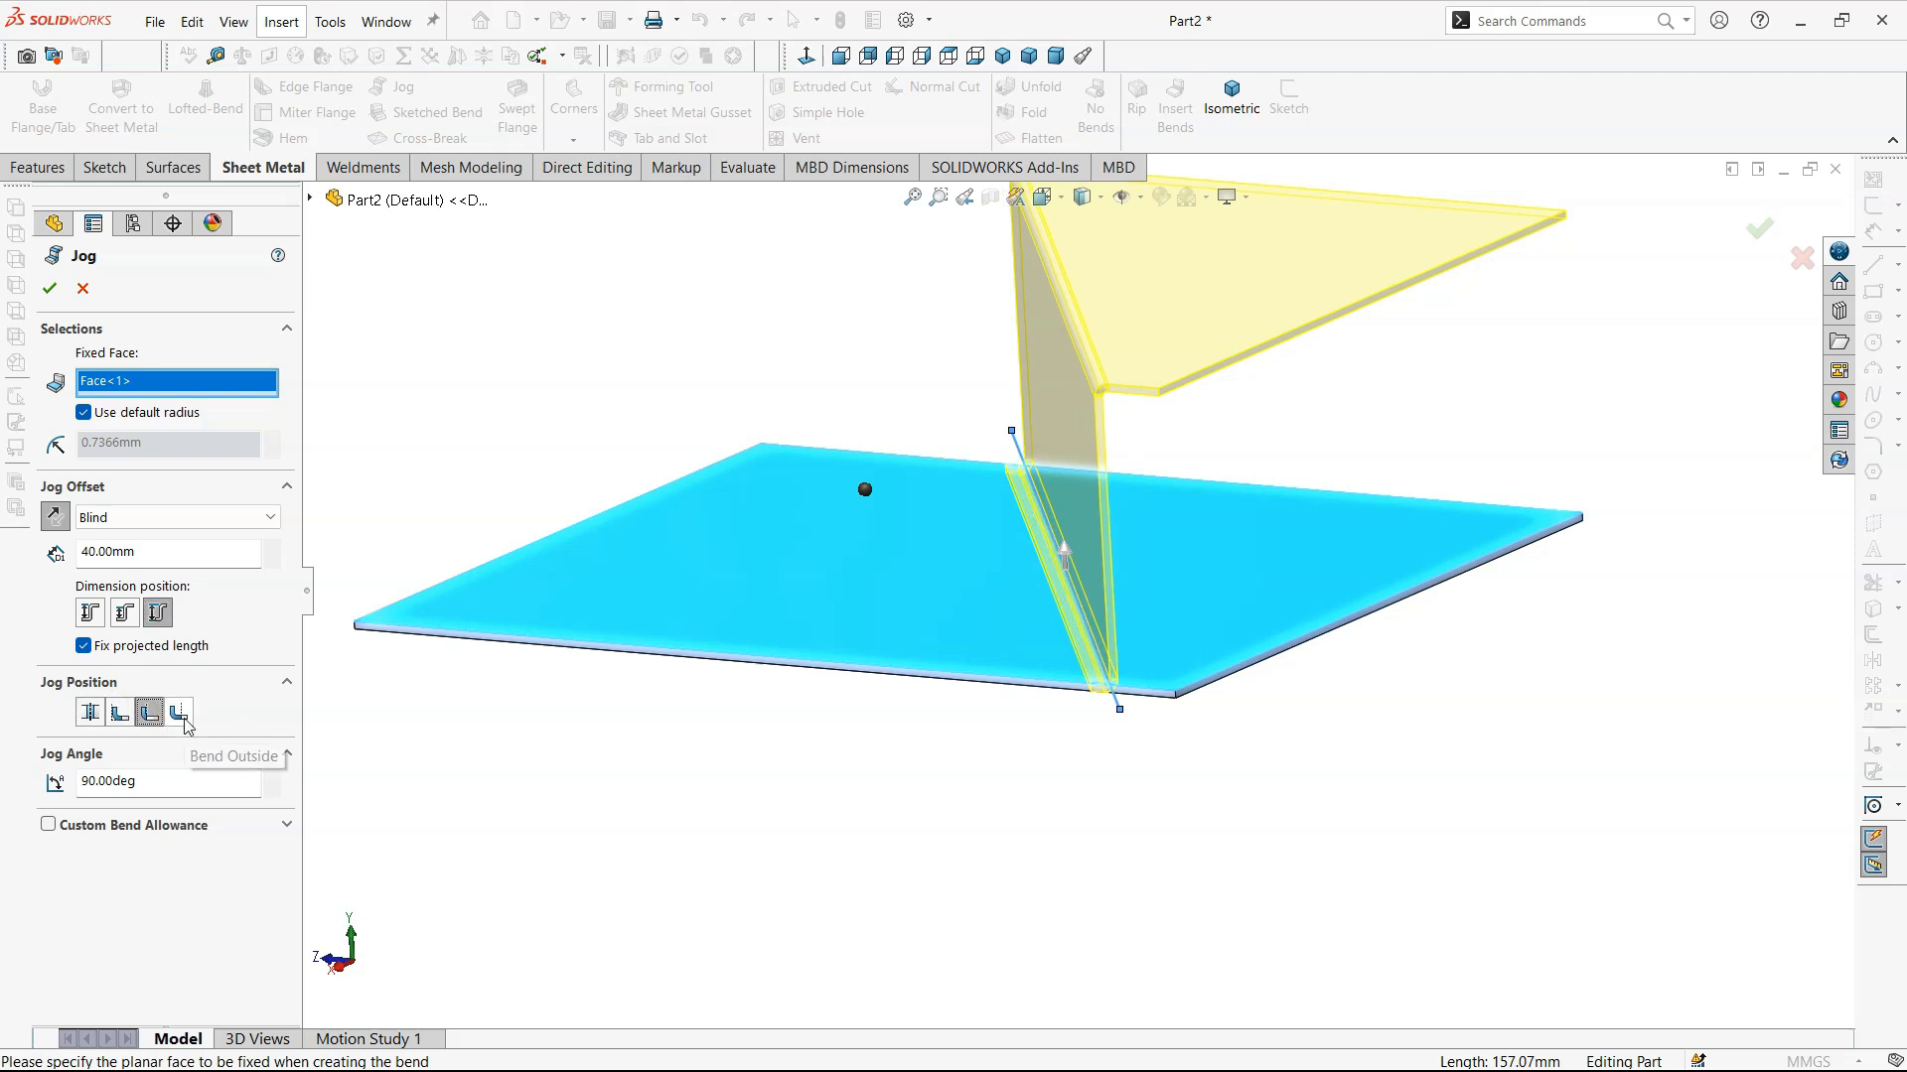
pyautogui.click(182, 722)
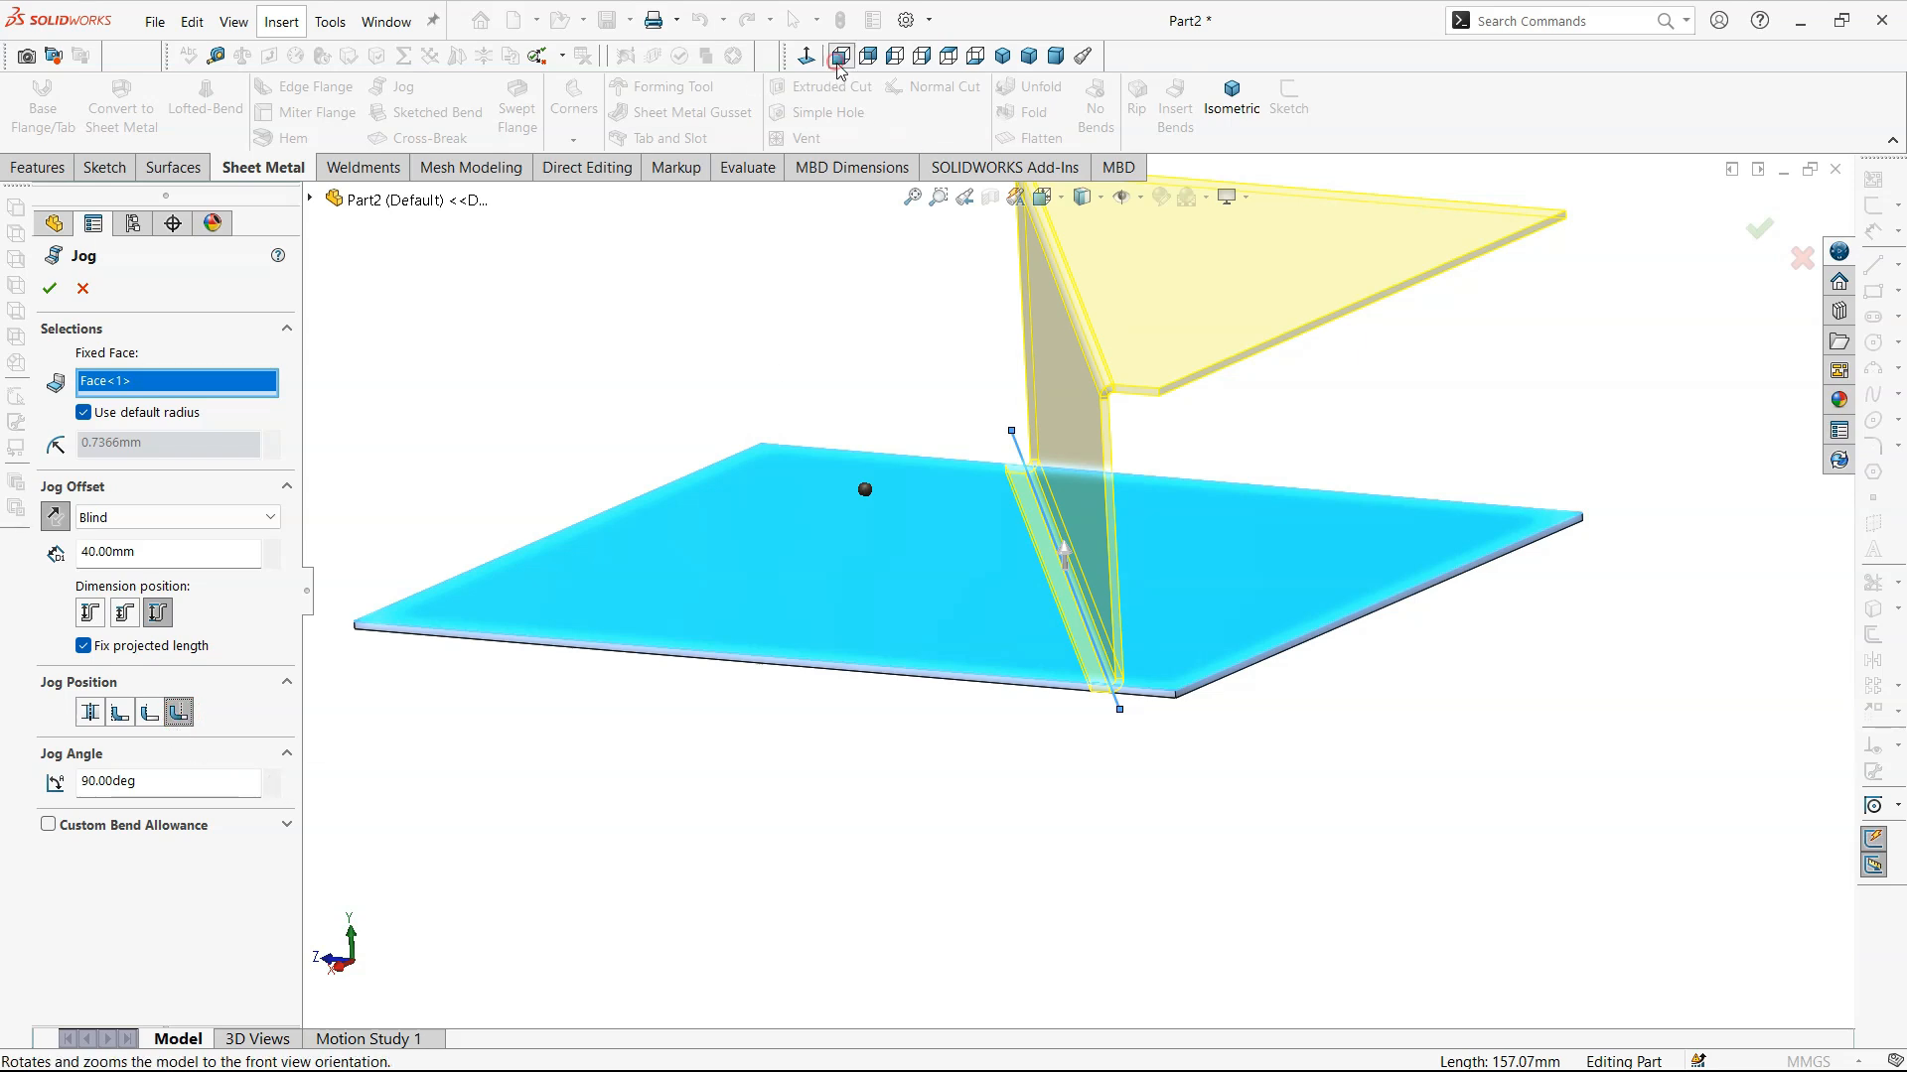
pyautogui.click(921, 56)
pyautogui.moveTo(1519, 706); pyautogui.dragTo(1394, 713, button='middle')
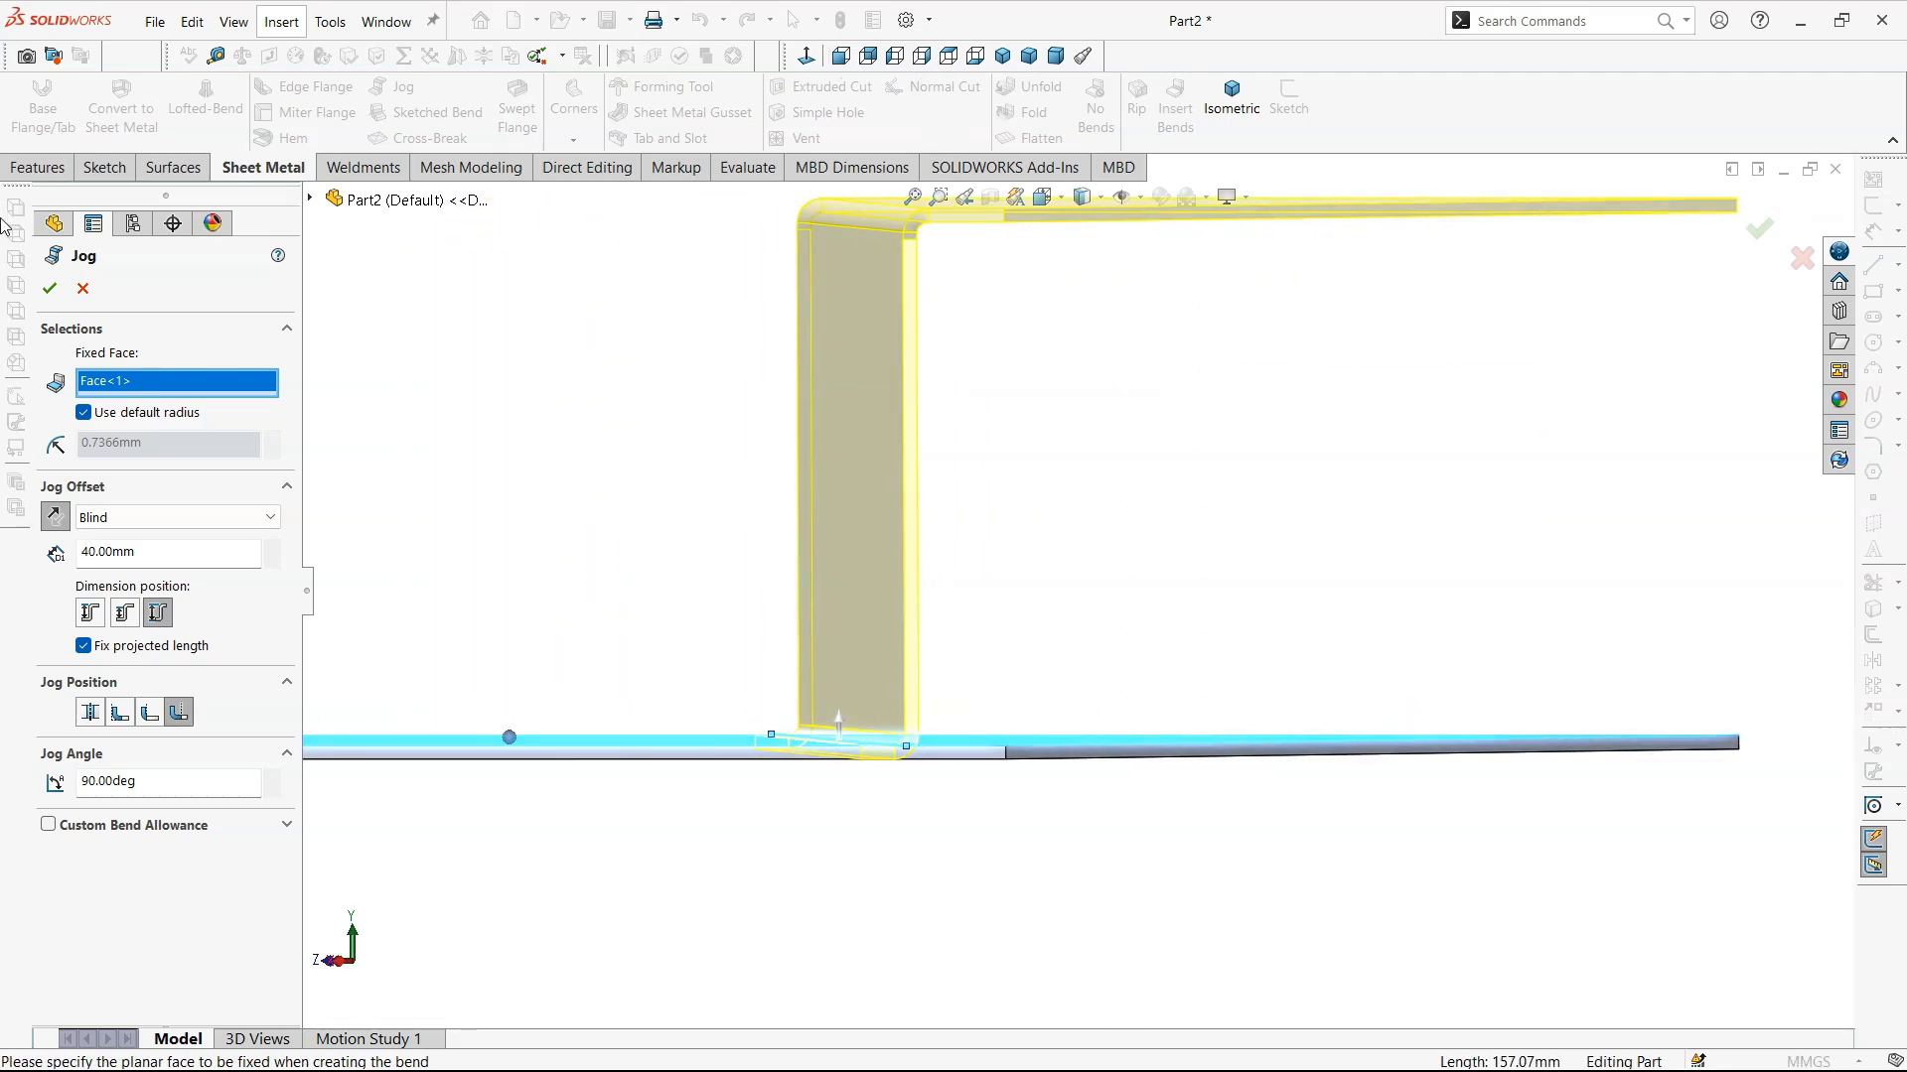
pyautogui.click(50, 288)
# - Edit the jog feature, set its jog angle to 156°, and accept the change
pyautogui.hotkey('ctrl', '7')
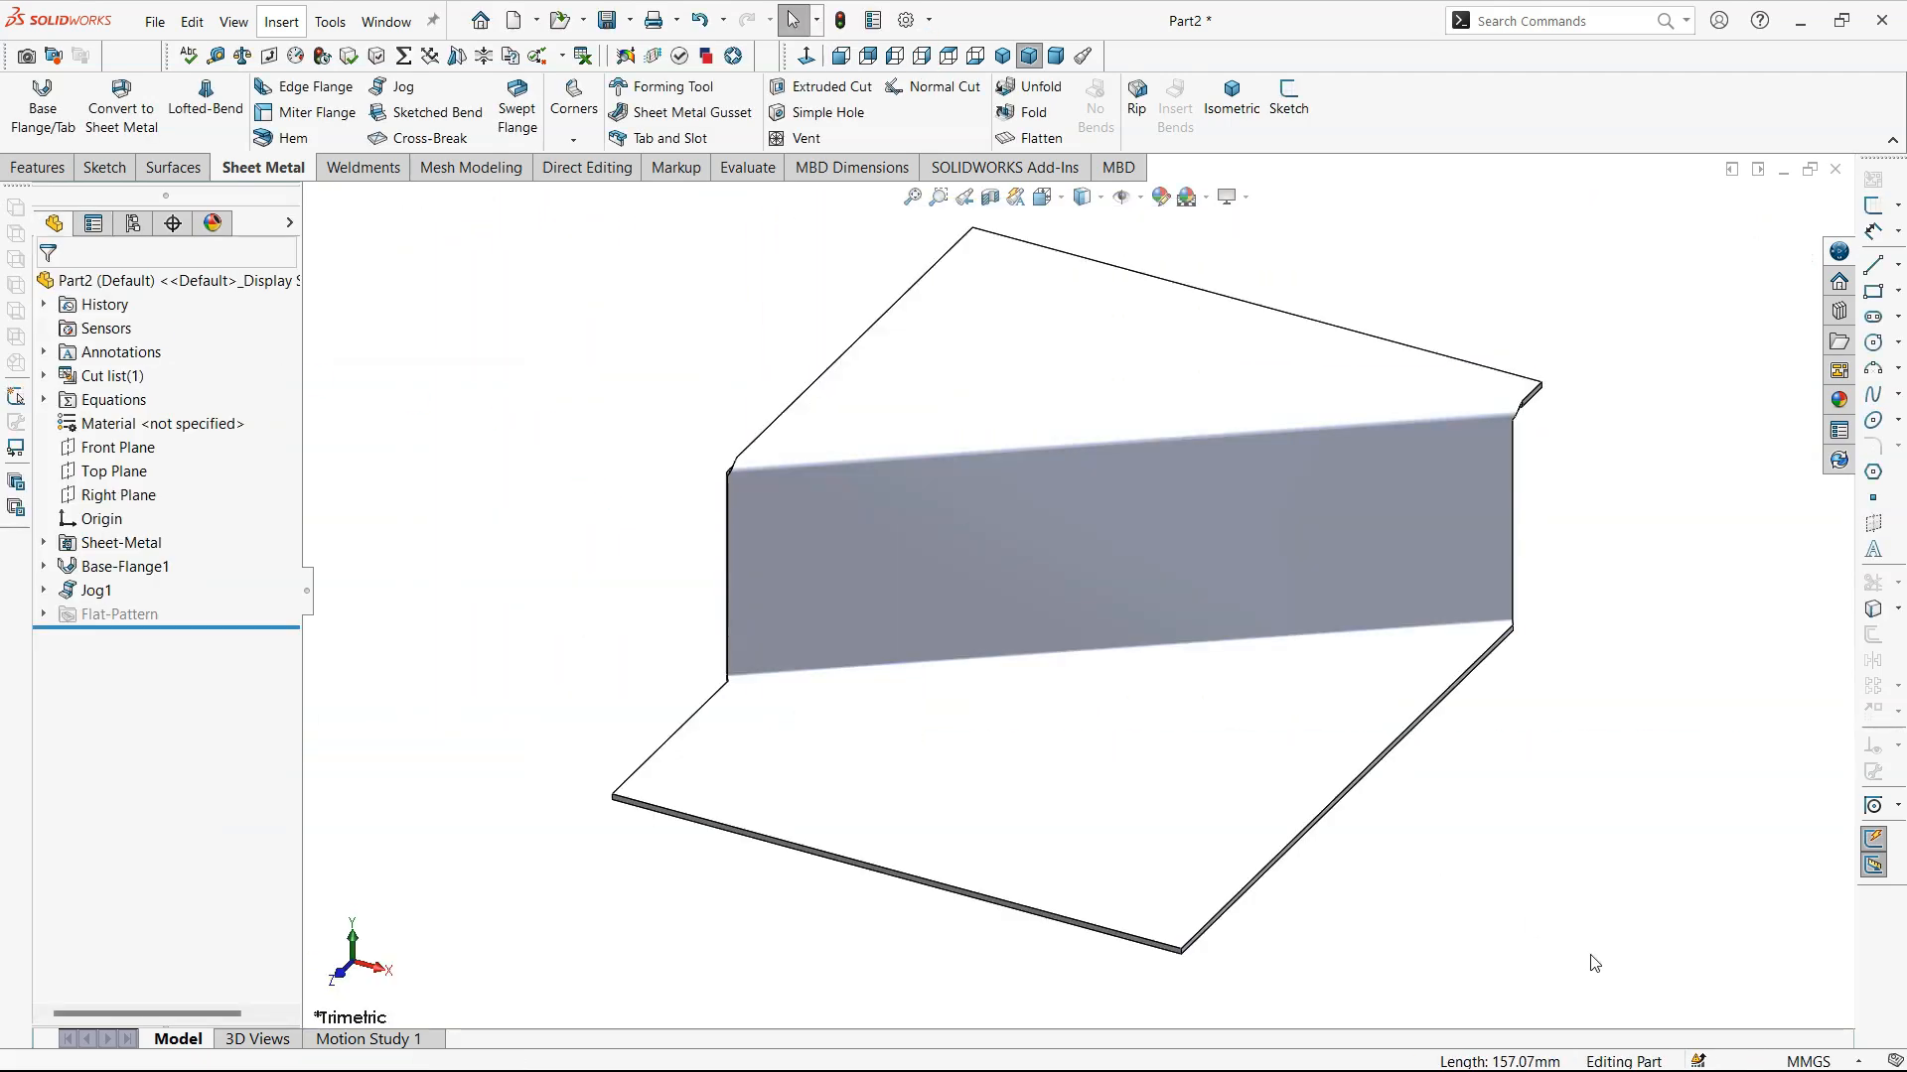
pyautogui.scroll(5, 1592, 957)
pyautogui.moveTo(1417, 677)
pyautogui.mouseDown(button='middle')
pyautogui.moveTo(1238, 570)
pyautogui.moveTo(1124, 628)
pyautogui.moveTo(1178, 660)
pyautogui.mouseUp(button='middle')
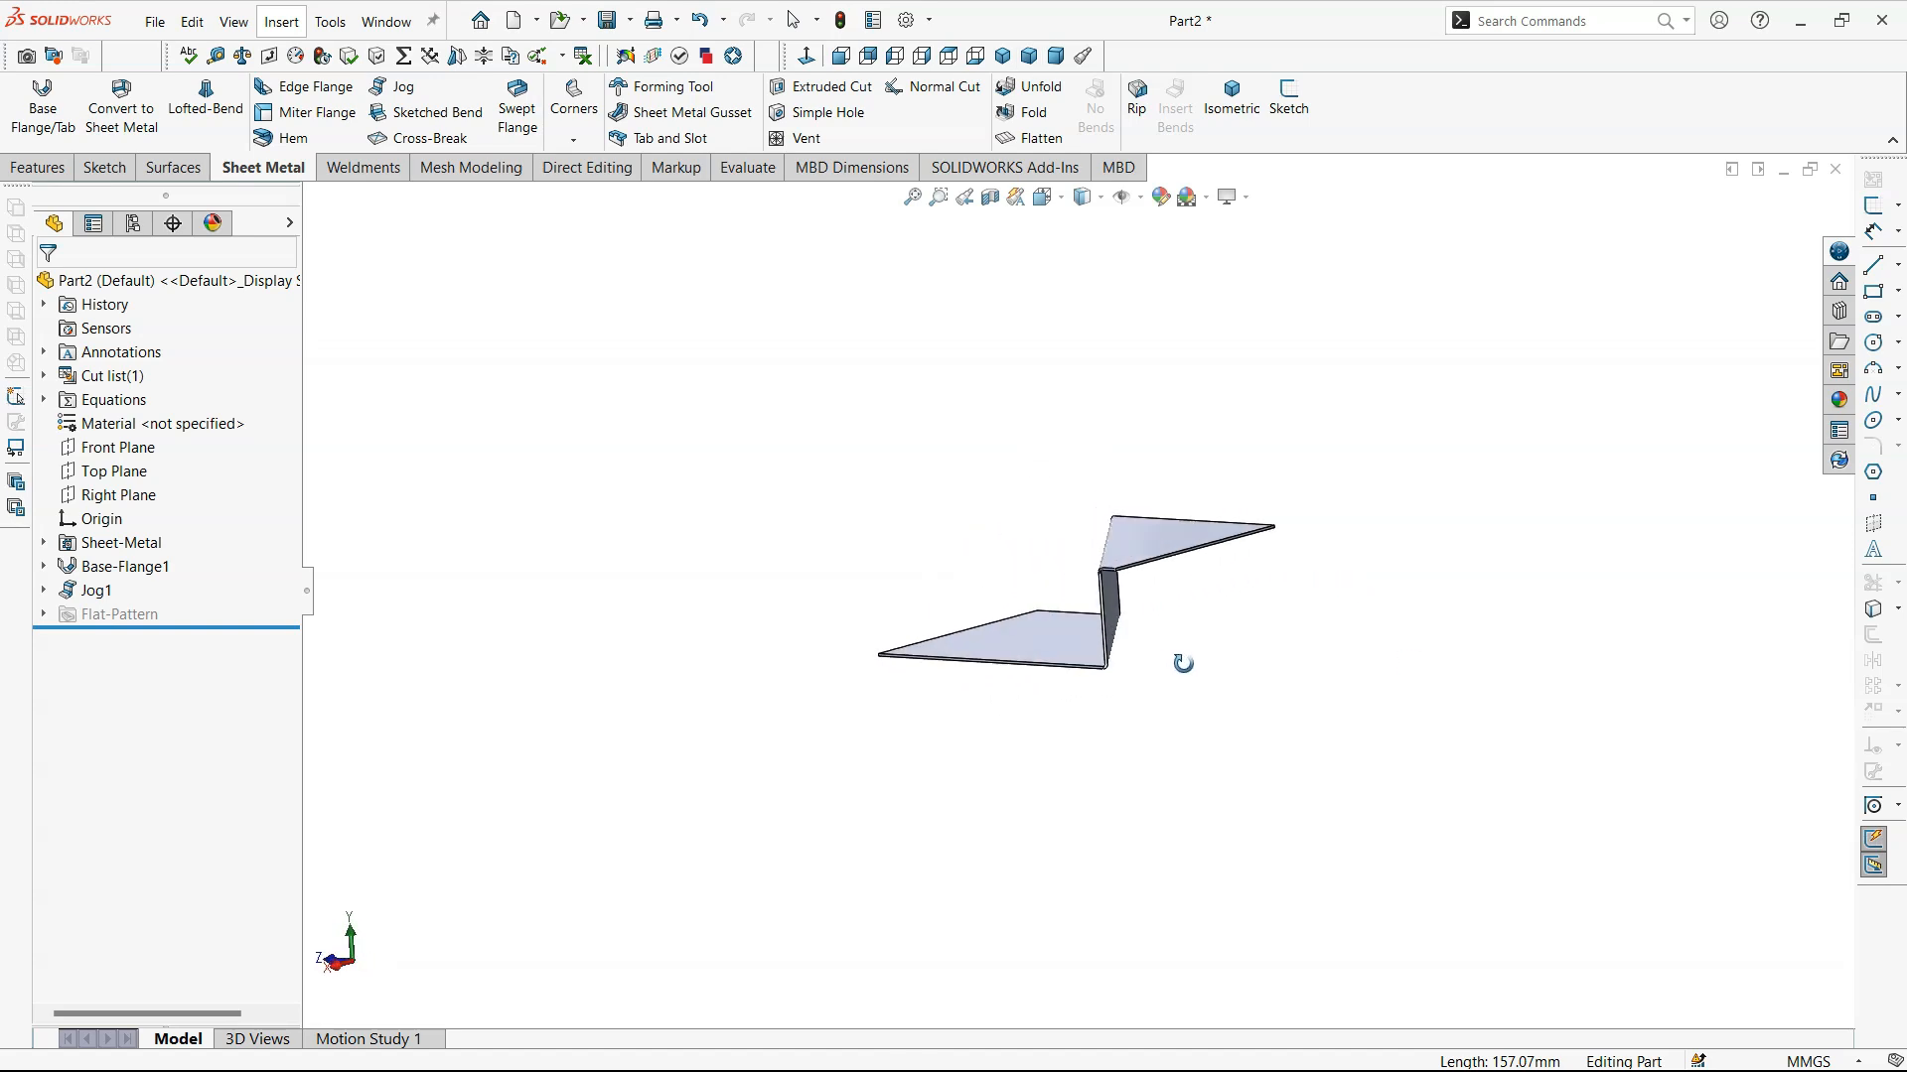
pyautogui.click(95, 590)
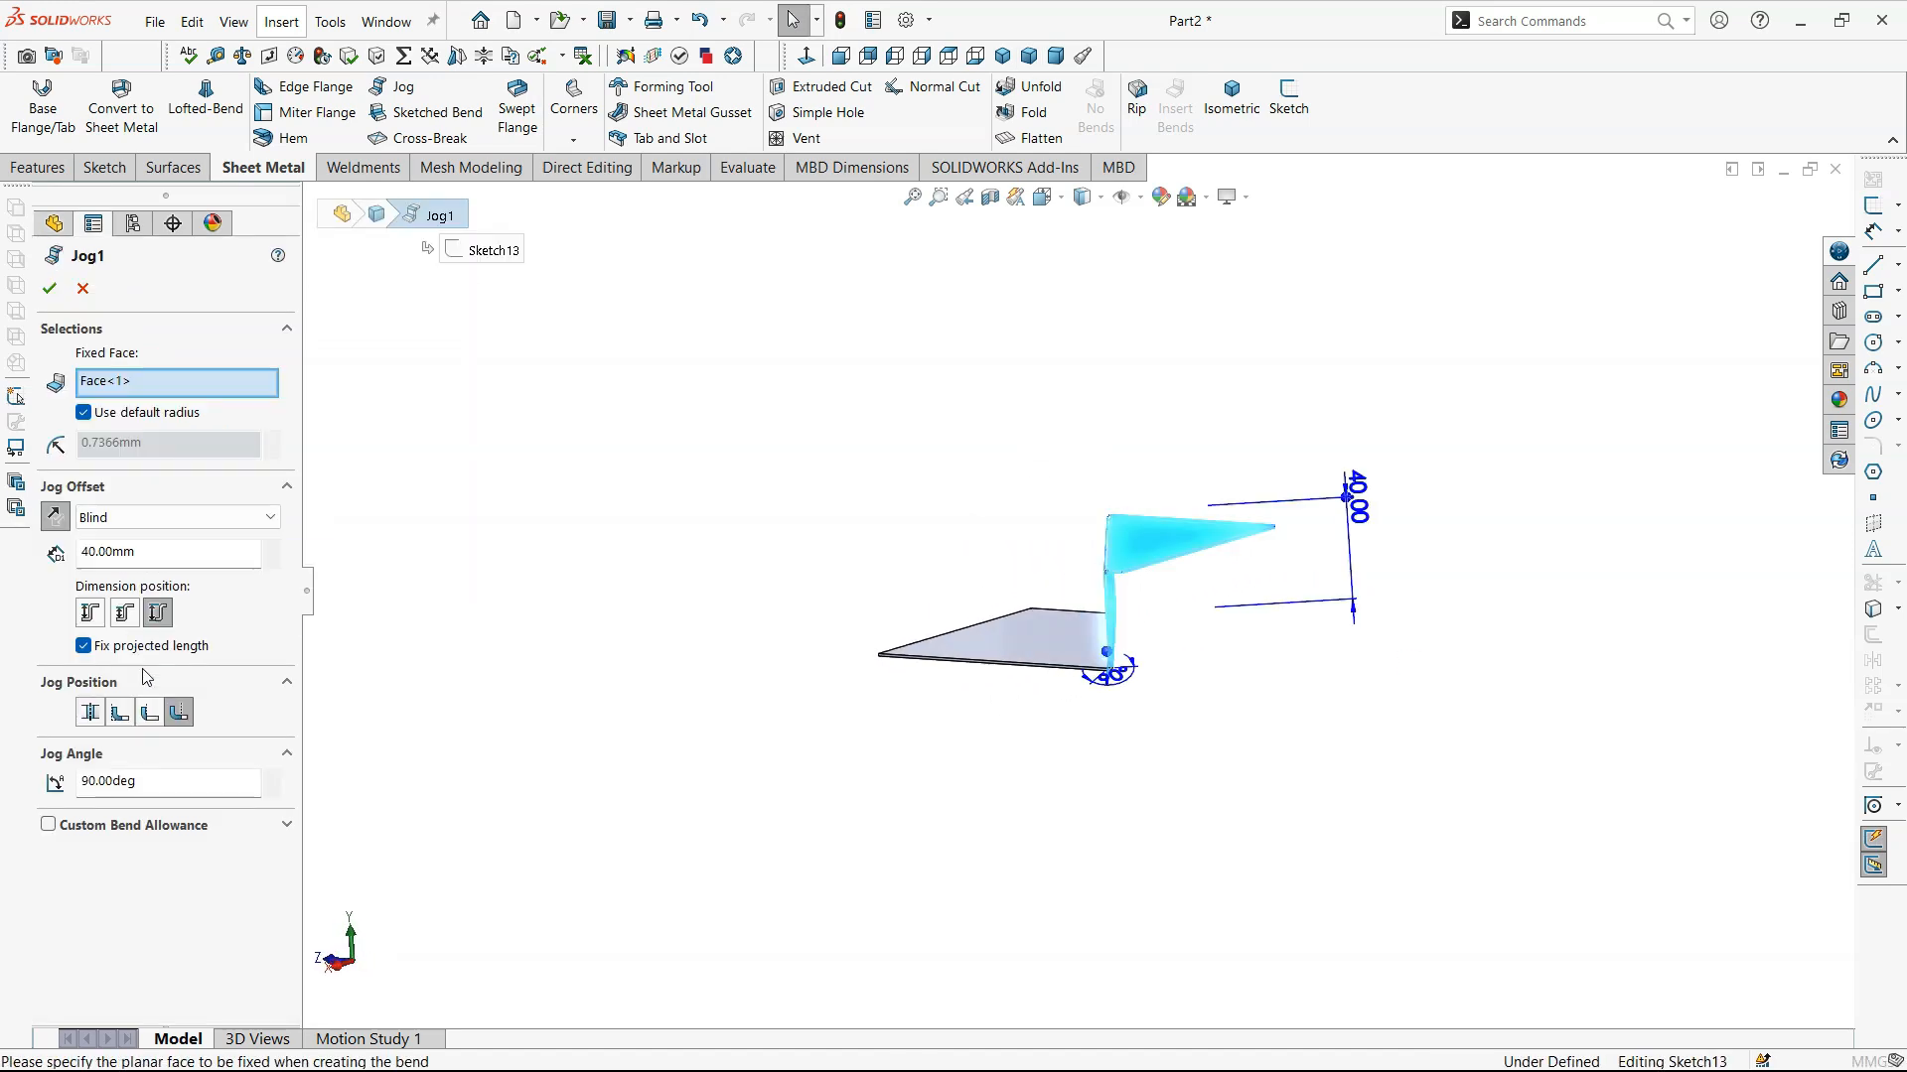
pyautogui.click(271, 777)
pyautogui.moveTo(271, 777); pyautogui.dragTo(274, 781)
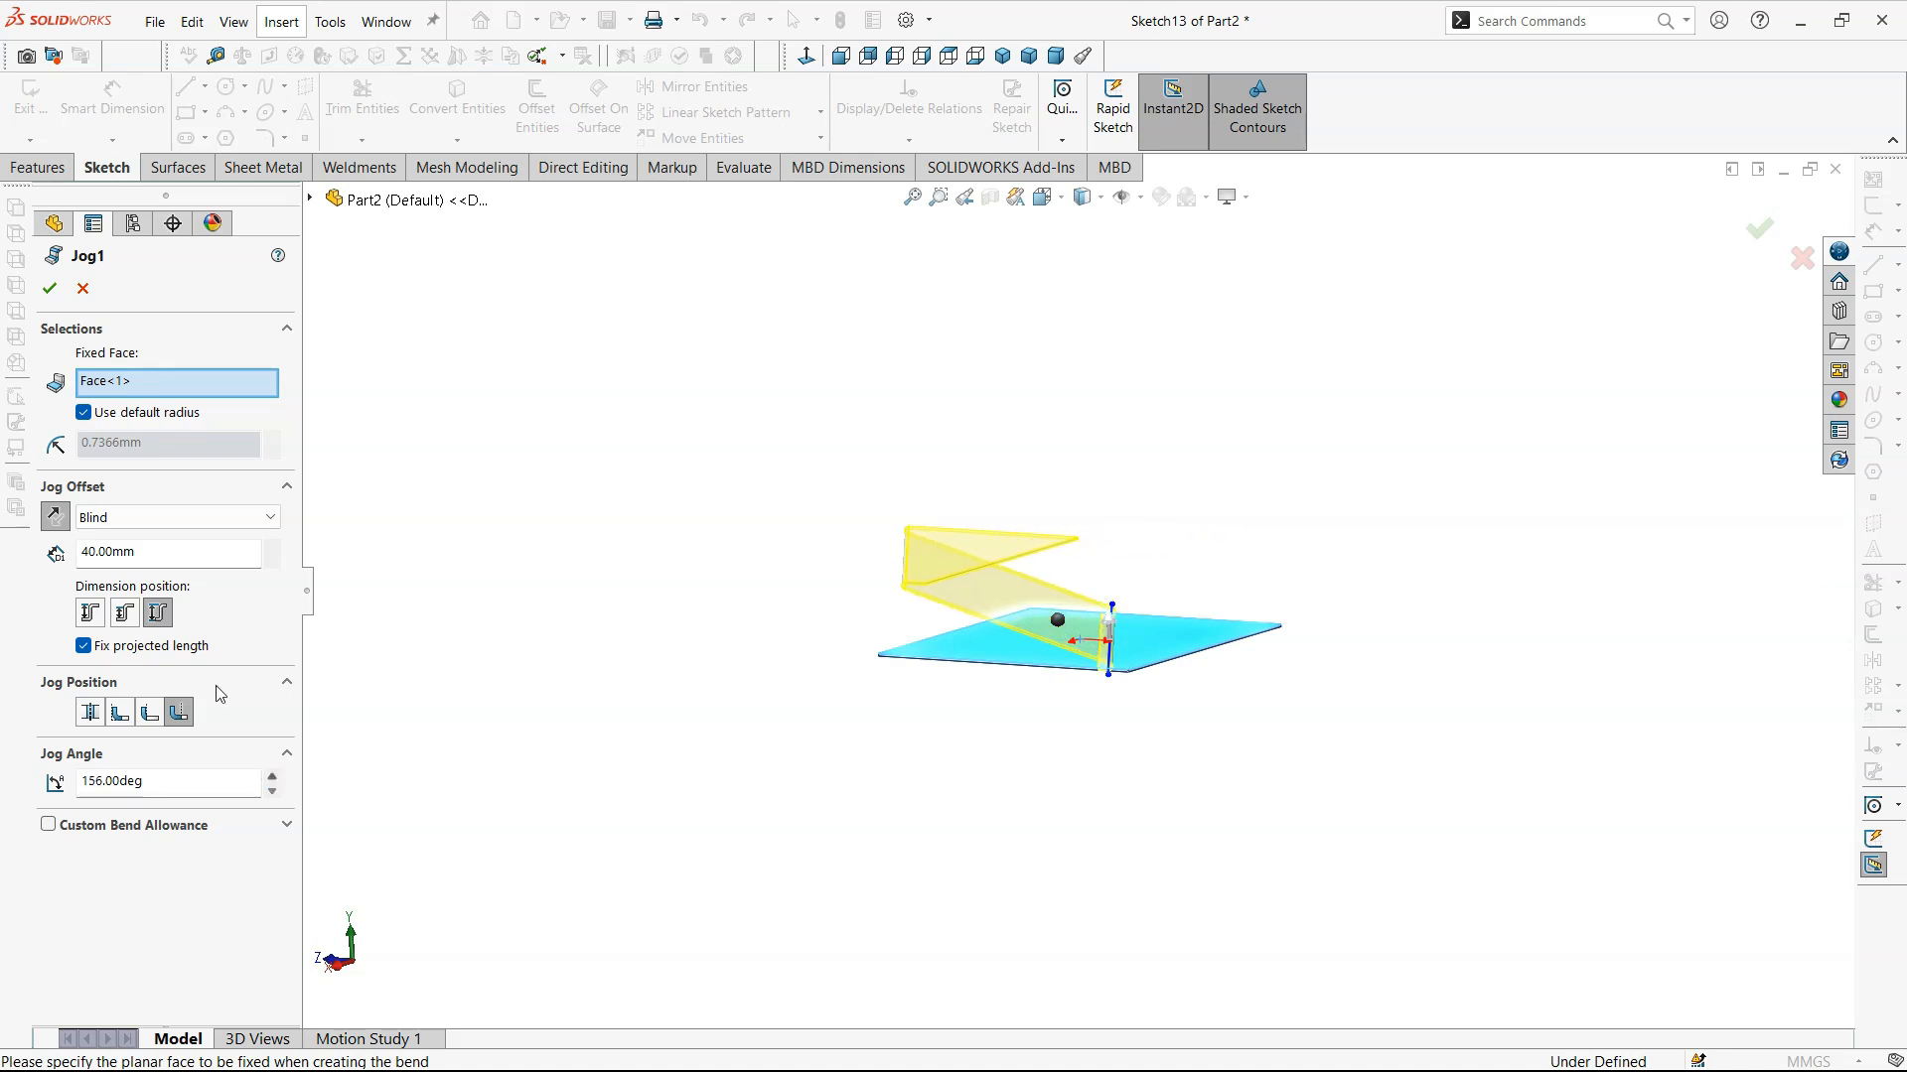
pyautogui.rightClick(633, 741)
# - Reopen the jog feature for editing, try a jog angle of -156°, and set the angle to 90°
pyautogui.moveTo(978, 669); pyautogui.dragTo(16, 569, button='middle')
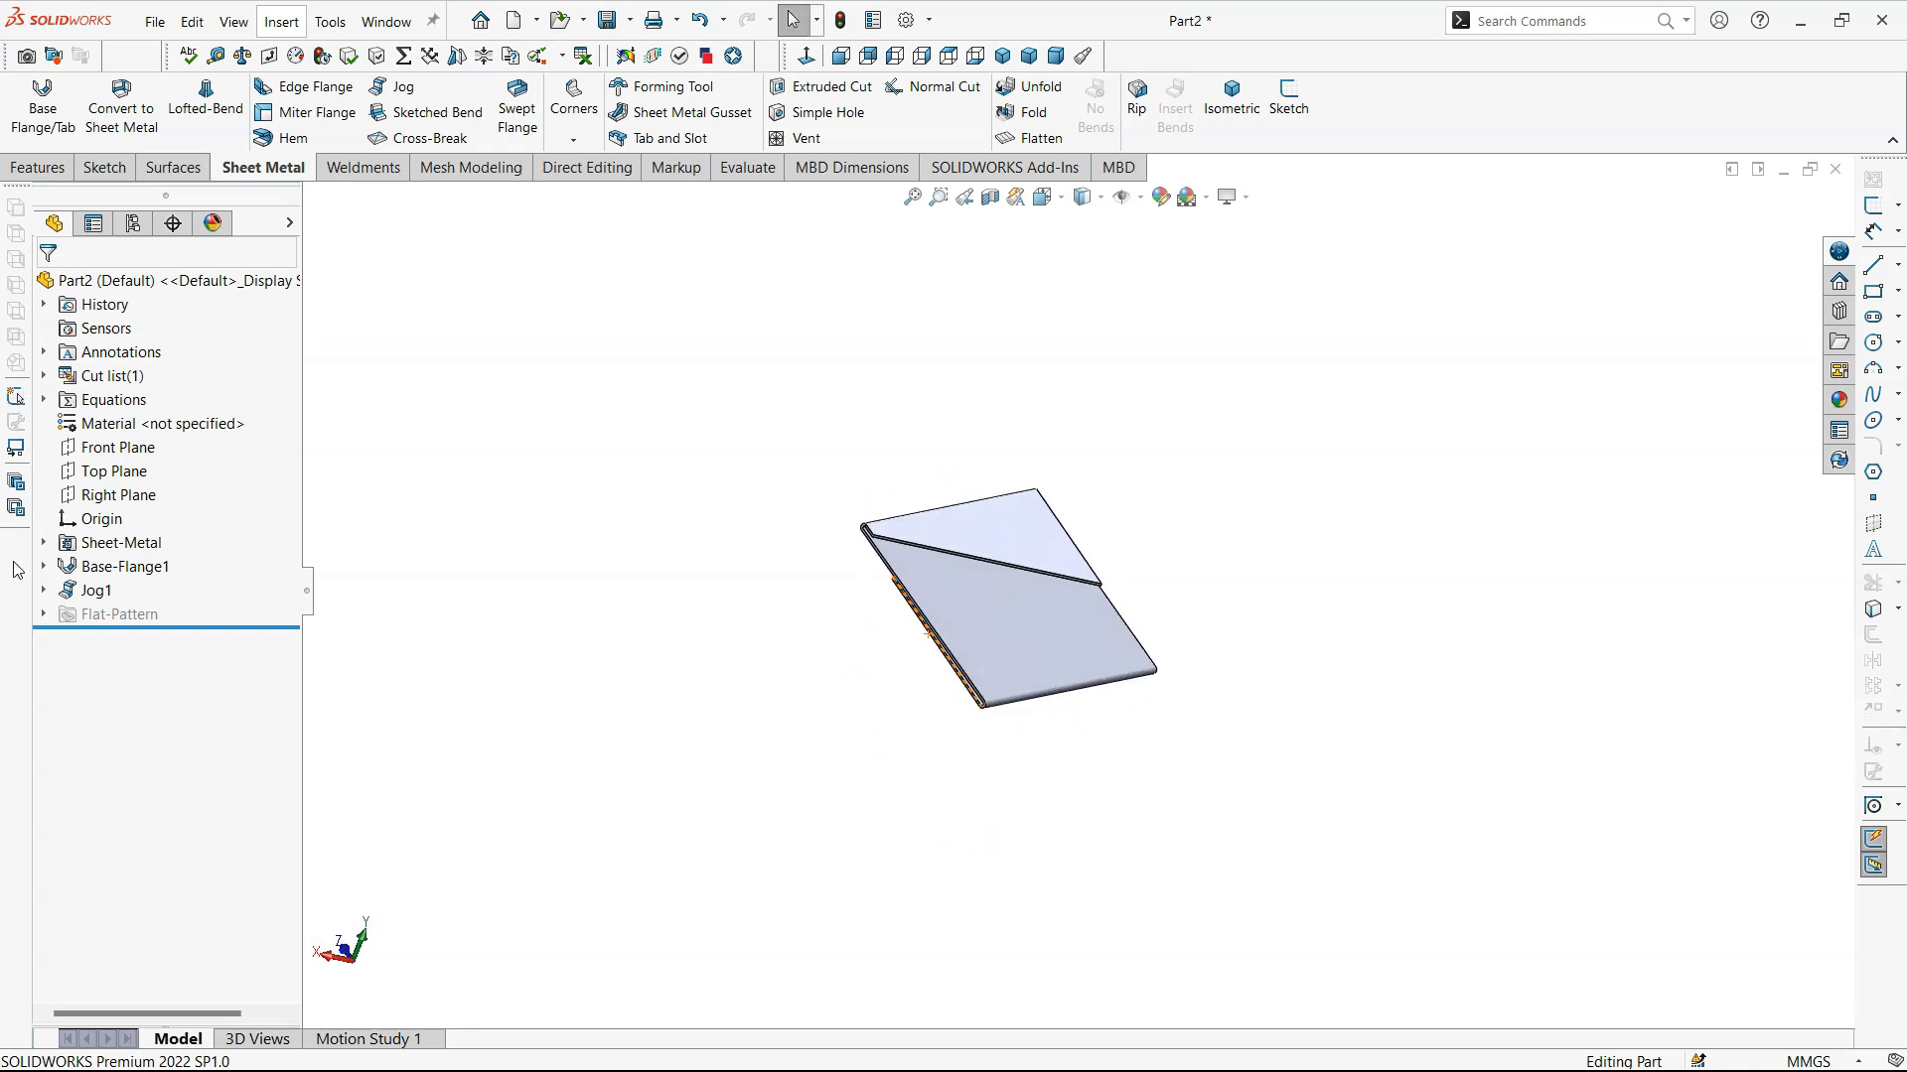
pyautogui.click(116, 594)
pyautogui.click(102, 534)
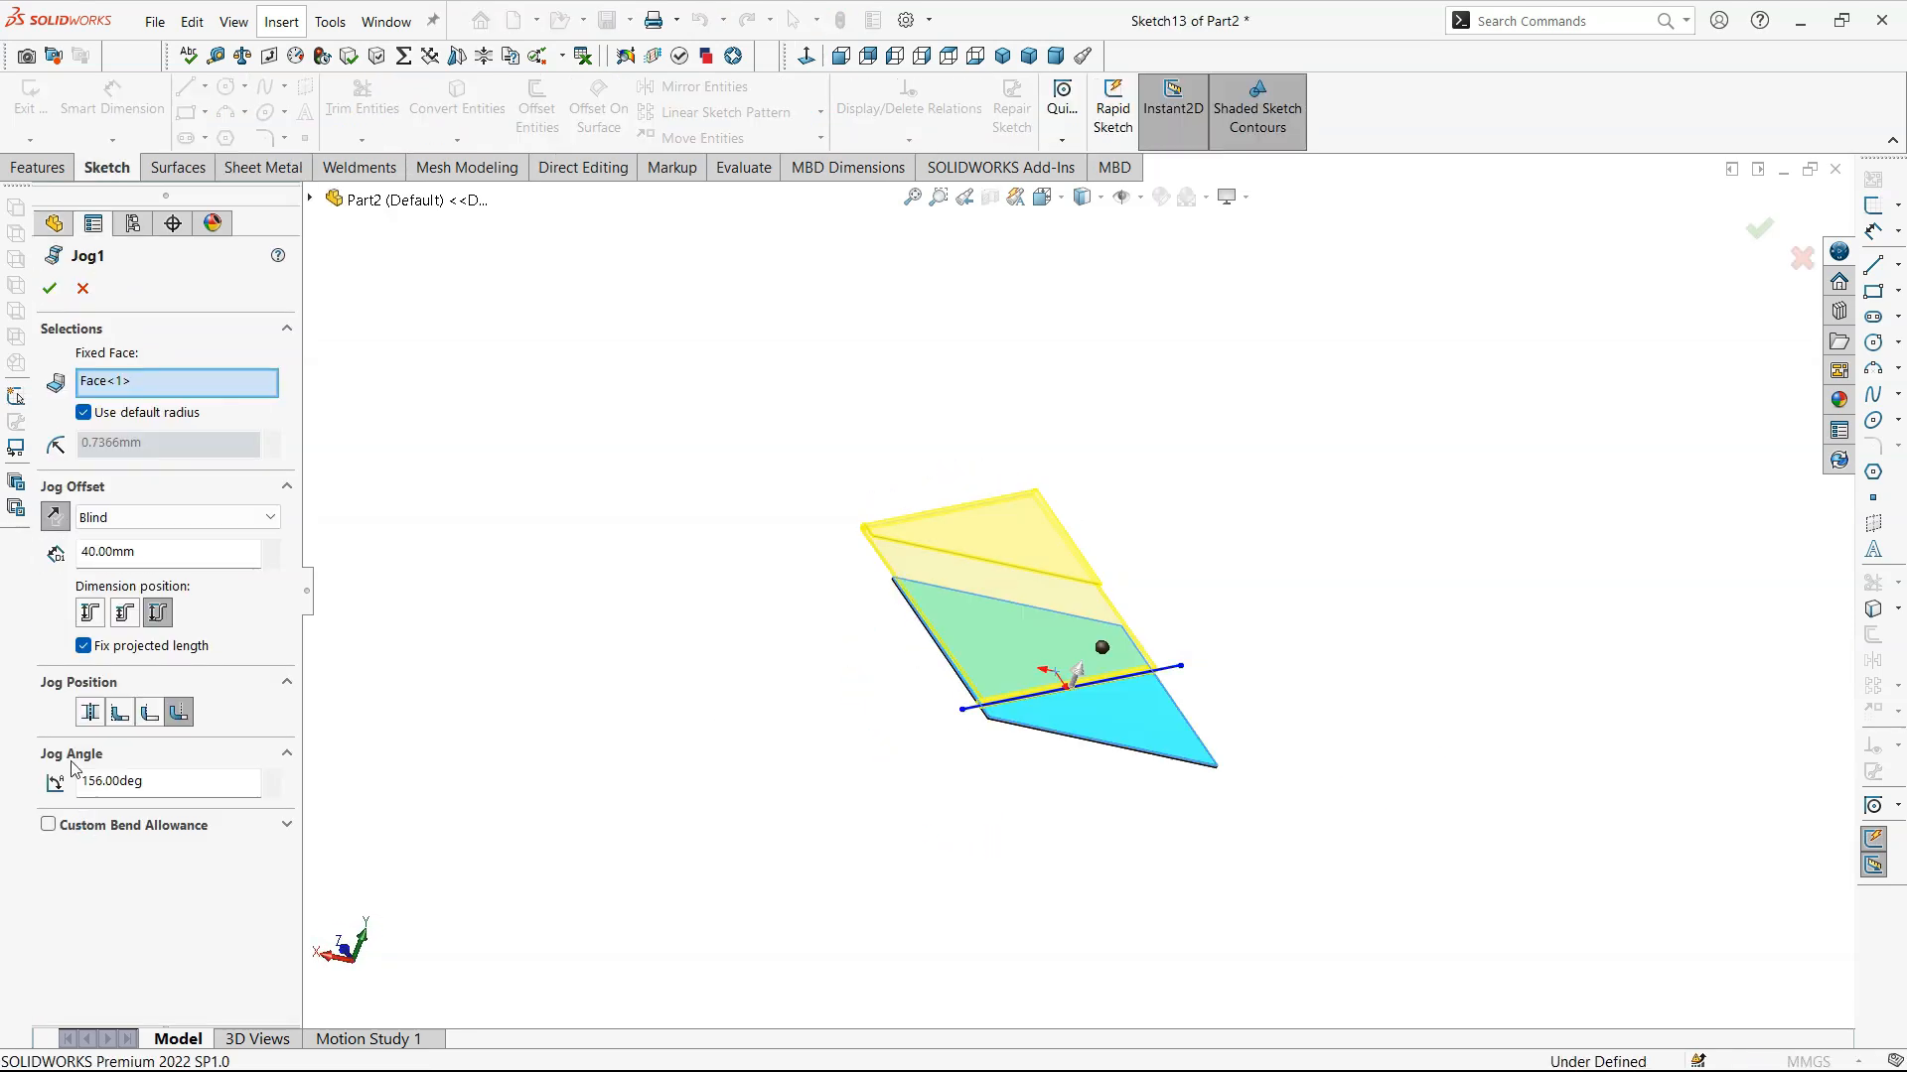
pyautogui.doubleClick(83, 781)
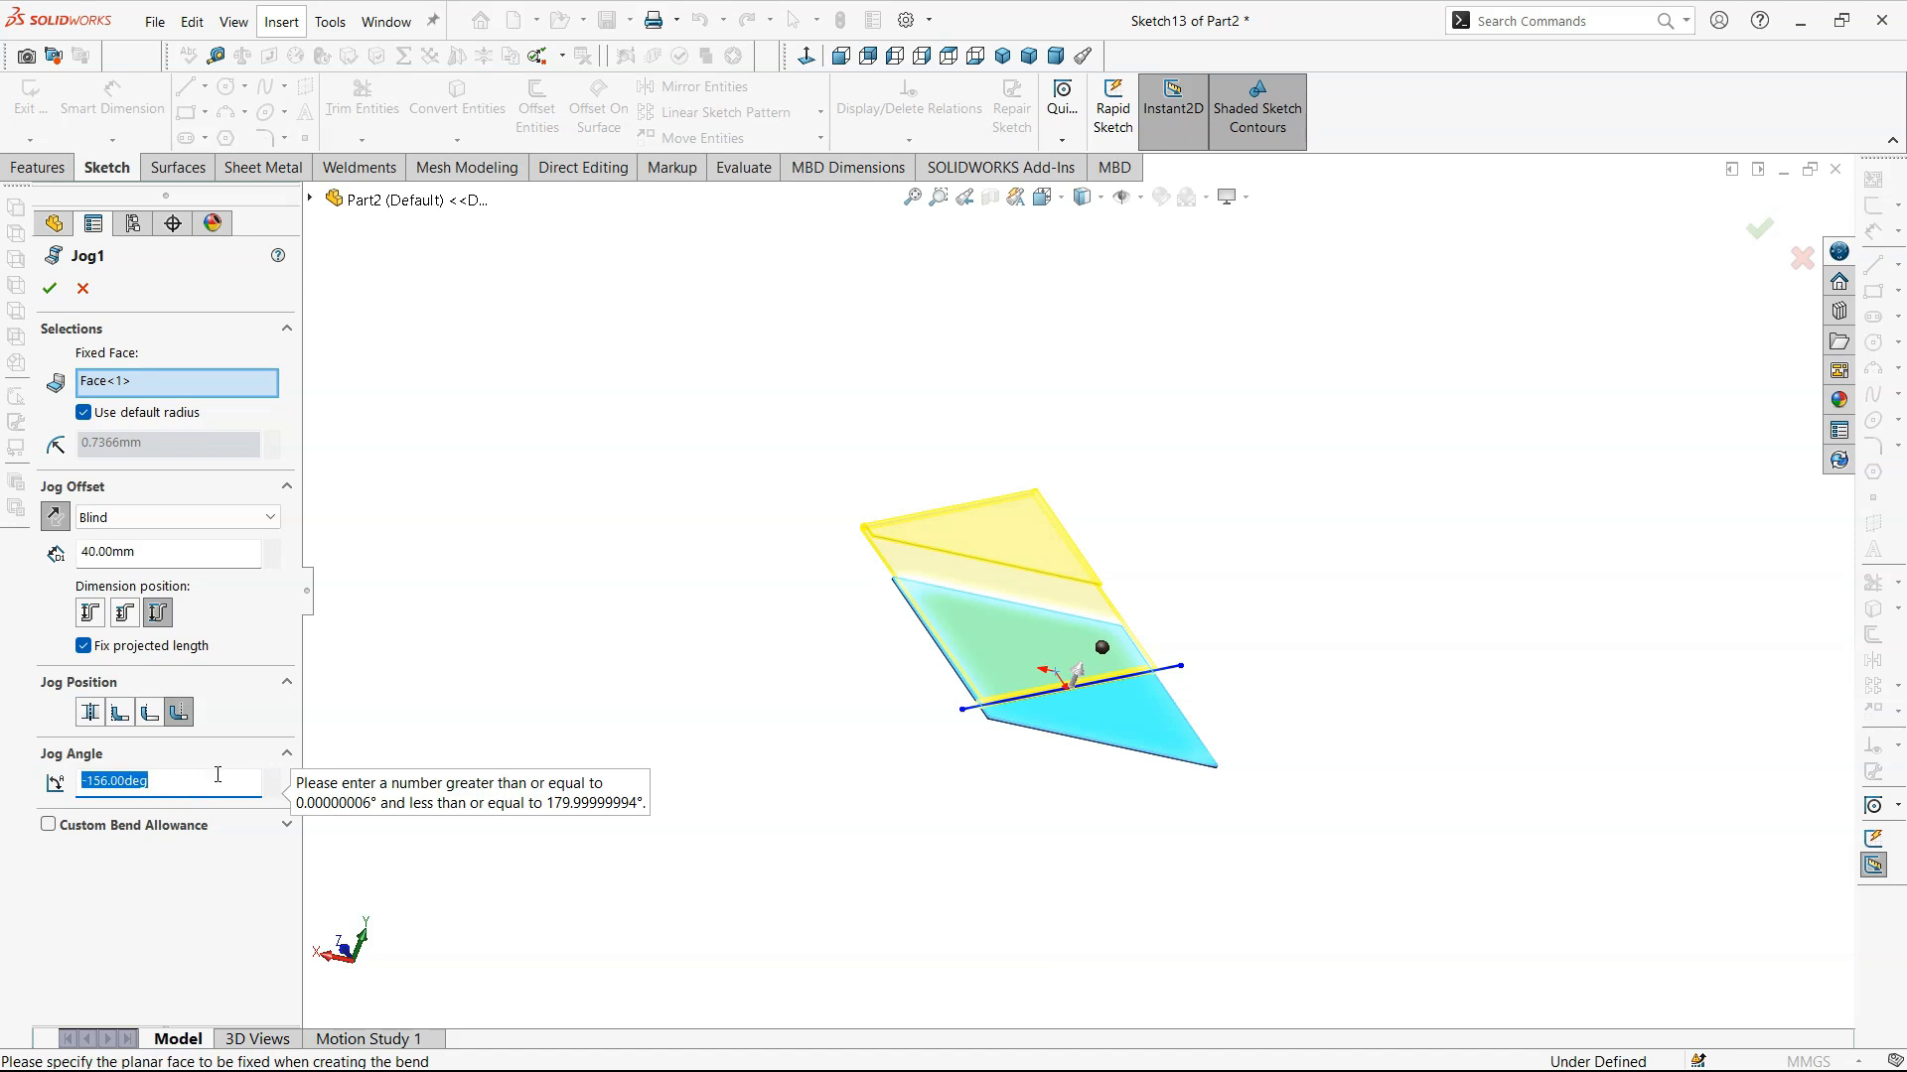
pyautogui.write('90')
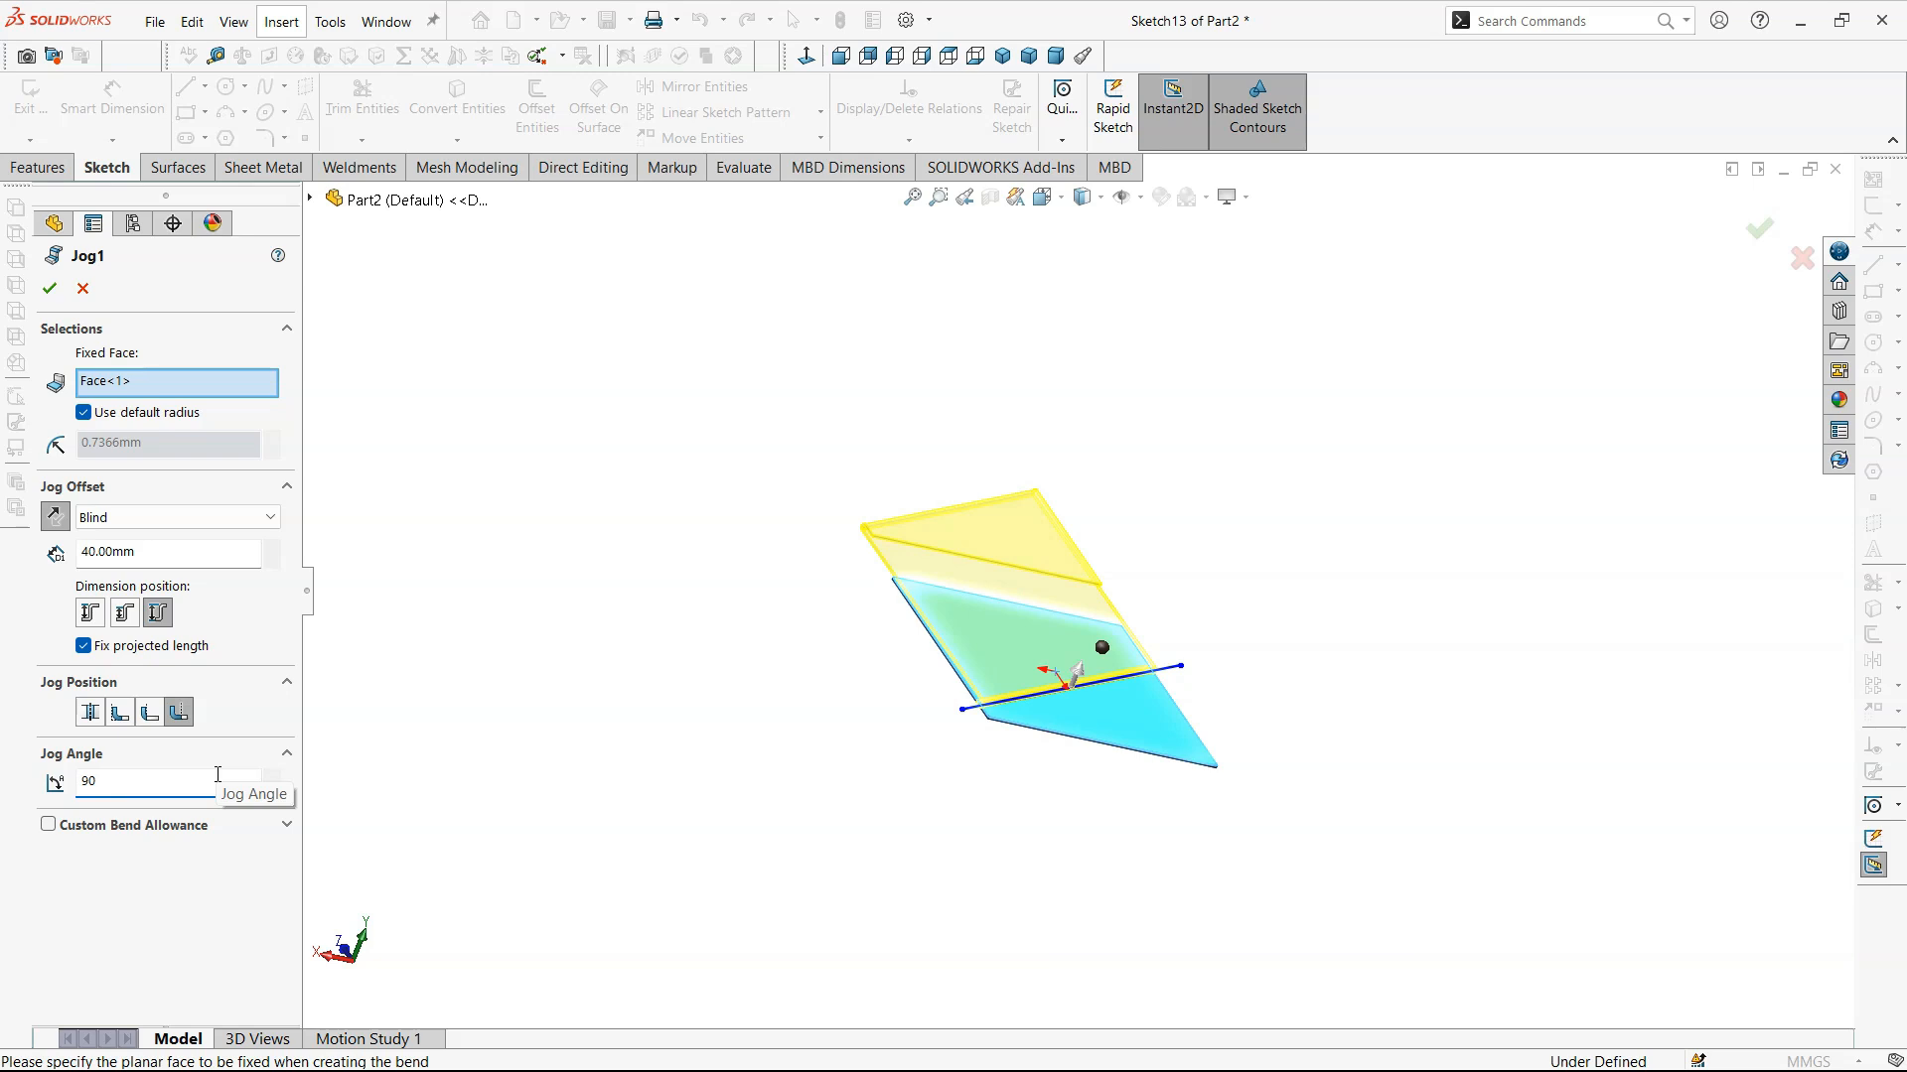
pyautogui.press('Return')
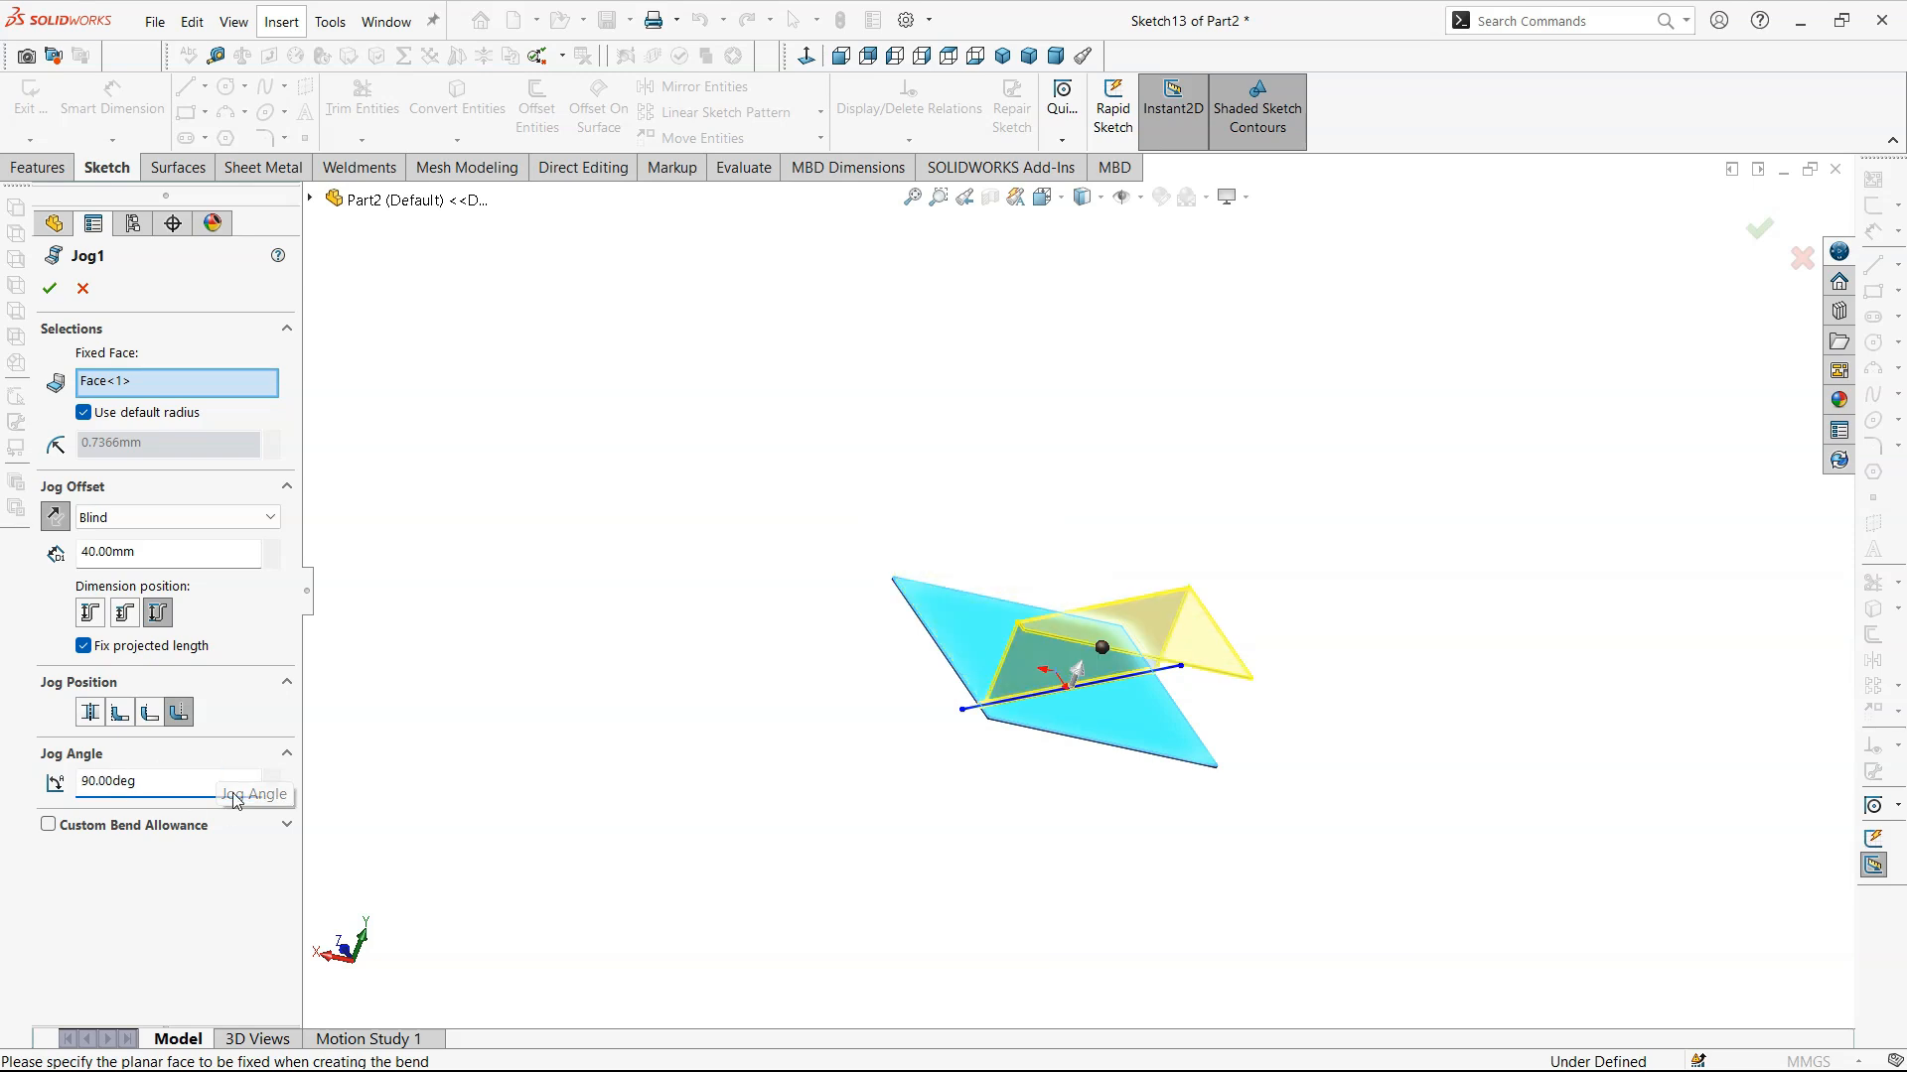
# - Reduce the jog angle to 39° and accept the edited jog
pyautogui.click(273, 791)
pyautogui.moveTo(273, 791); pyautogui.dragTo(273, 790)
pyautogui.moveTo(1072, 570); pyautogui.dragTo(1158, 649, button='middle')
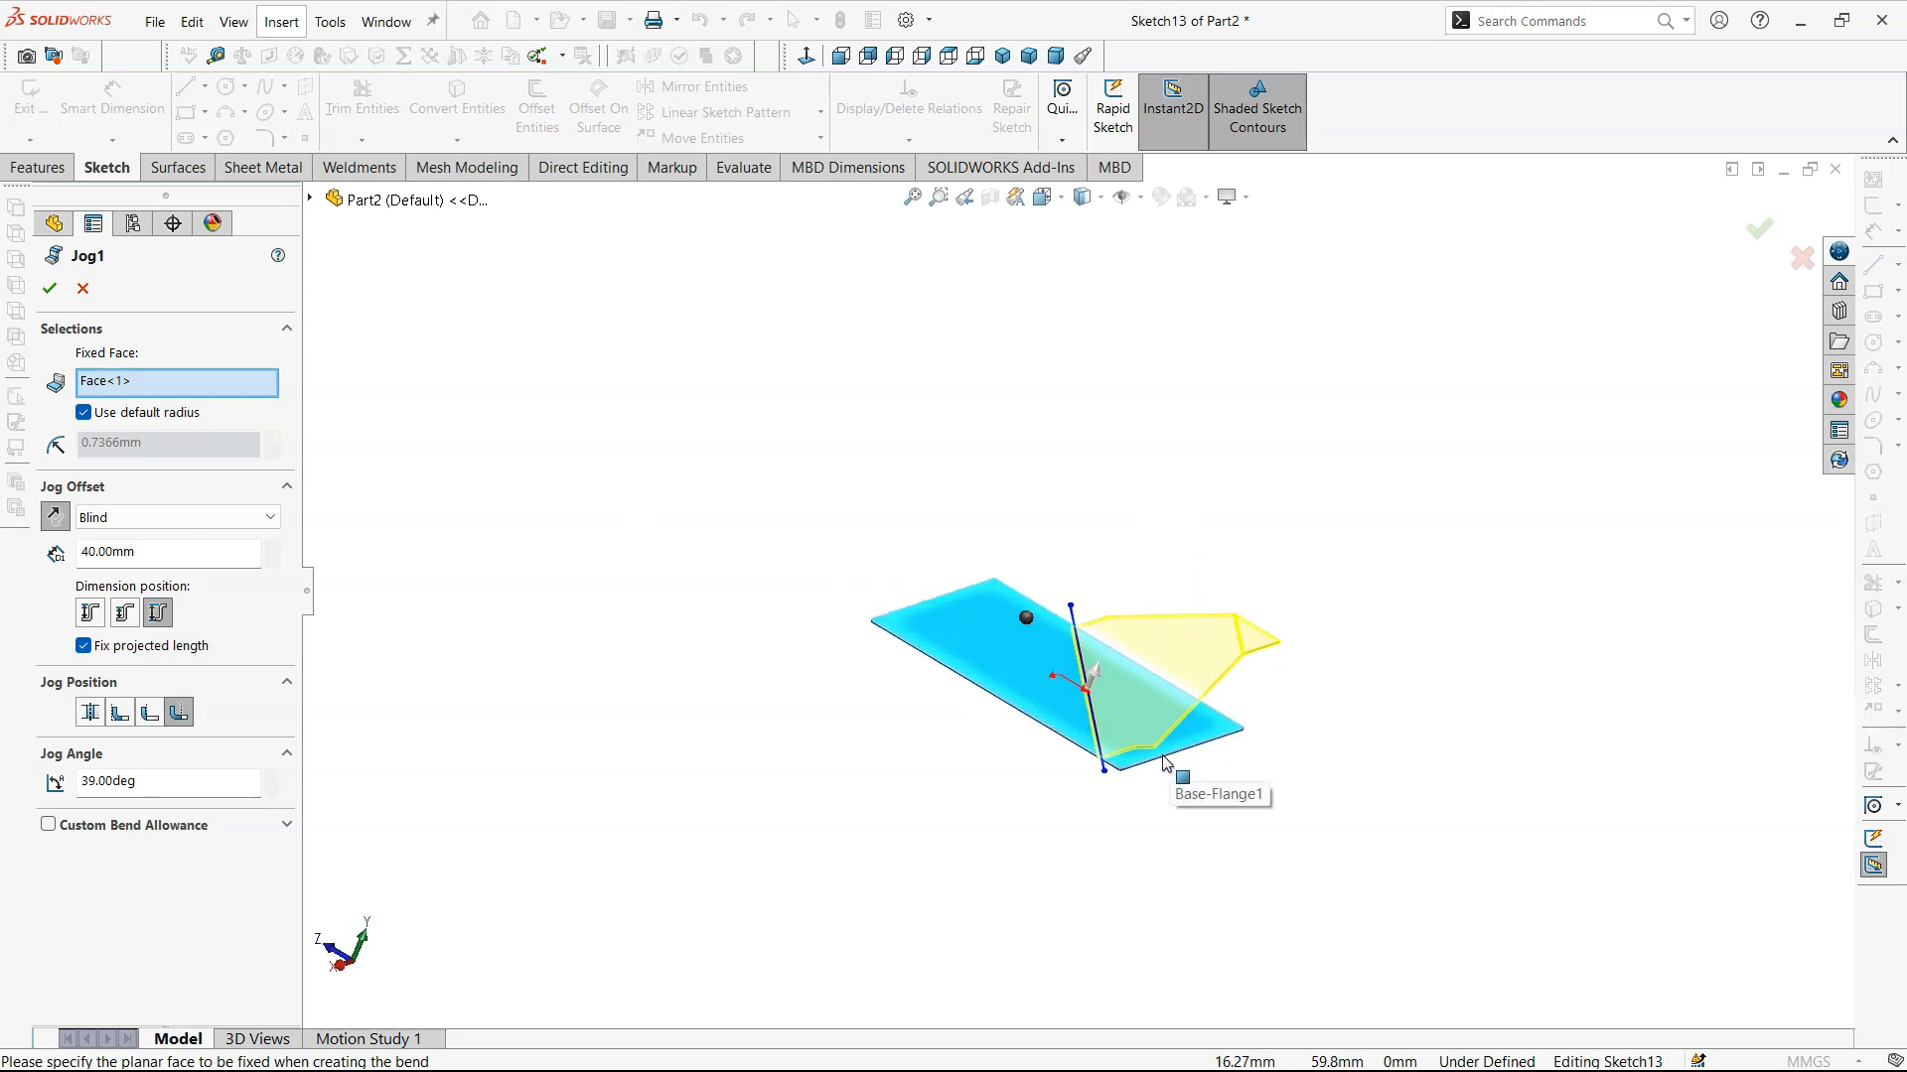
pyautogui.scroll(-4, 1166, 762)
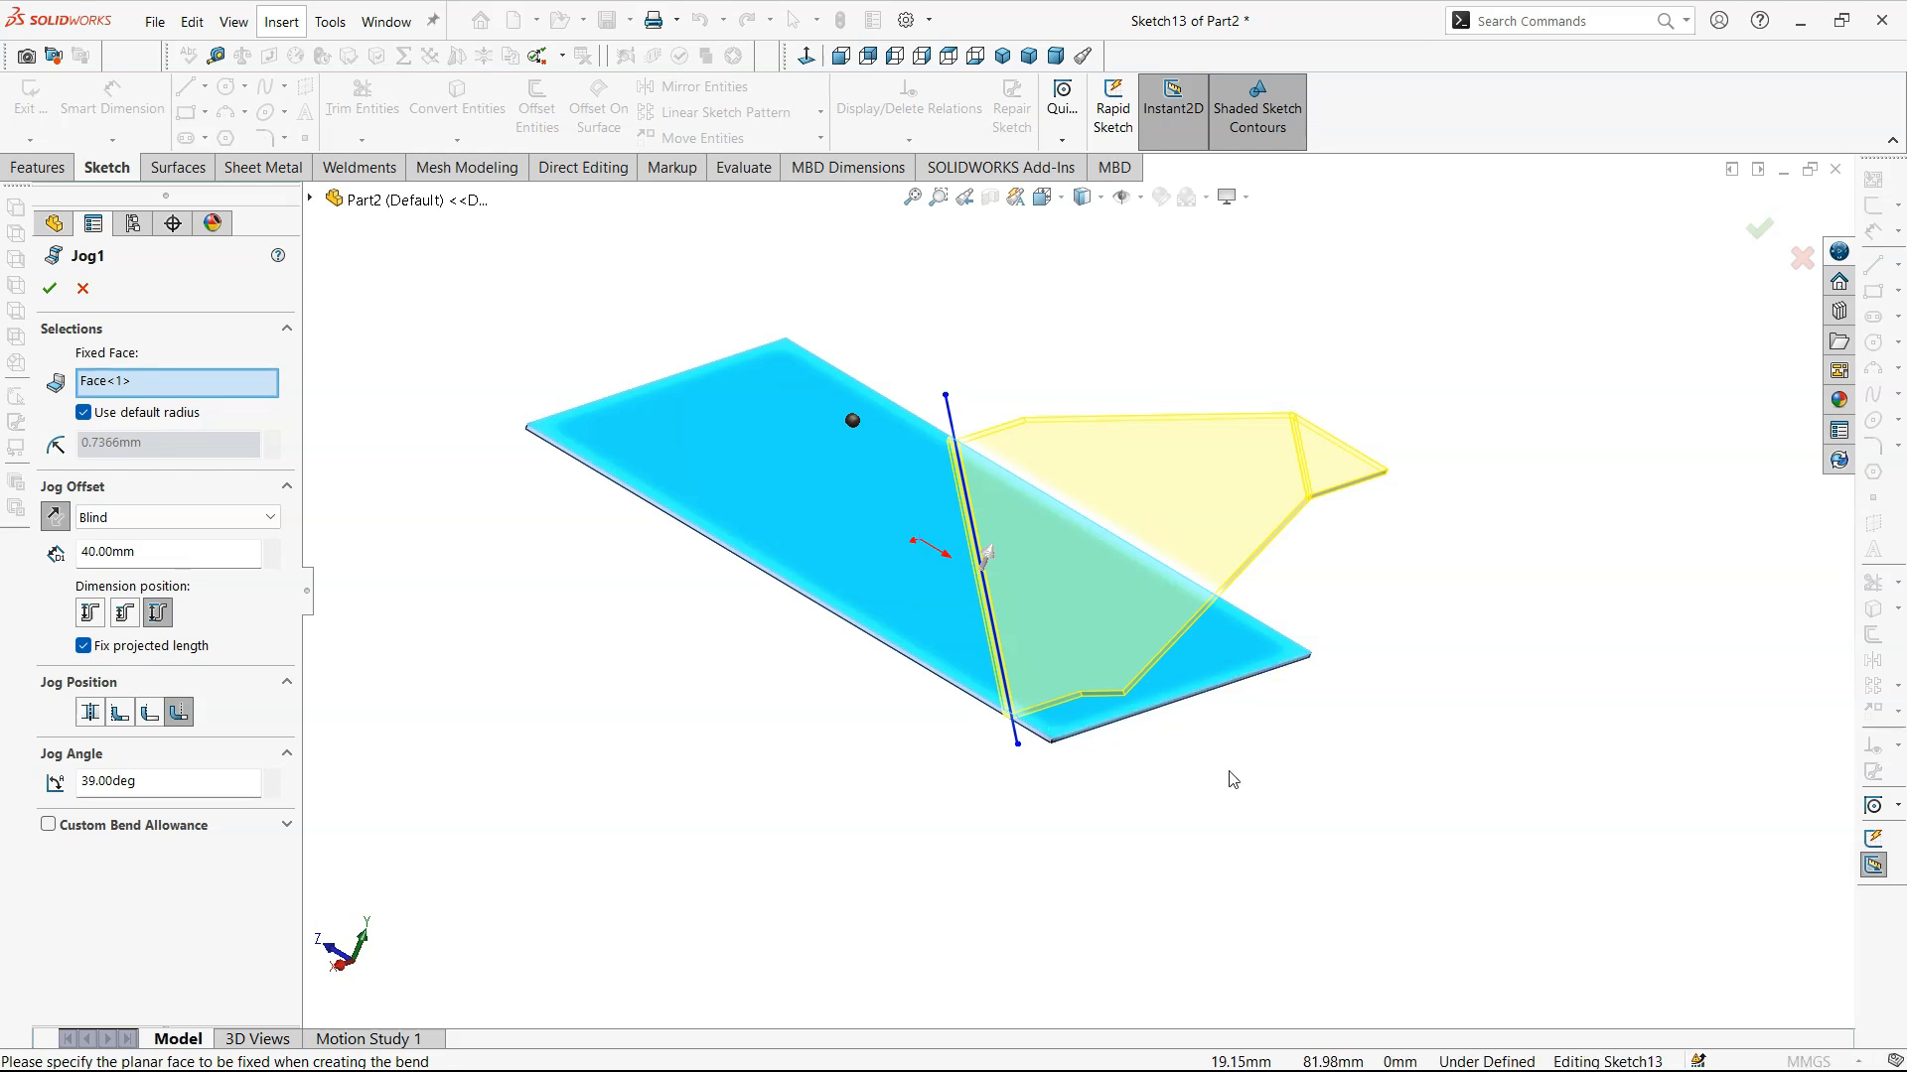
pyautogui.moveTo(1115, 775); pyautogui.dragTo(1188, 724, button='middle')
pyautogui.click(48, 288)
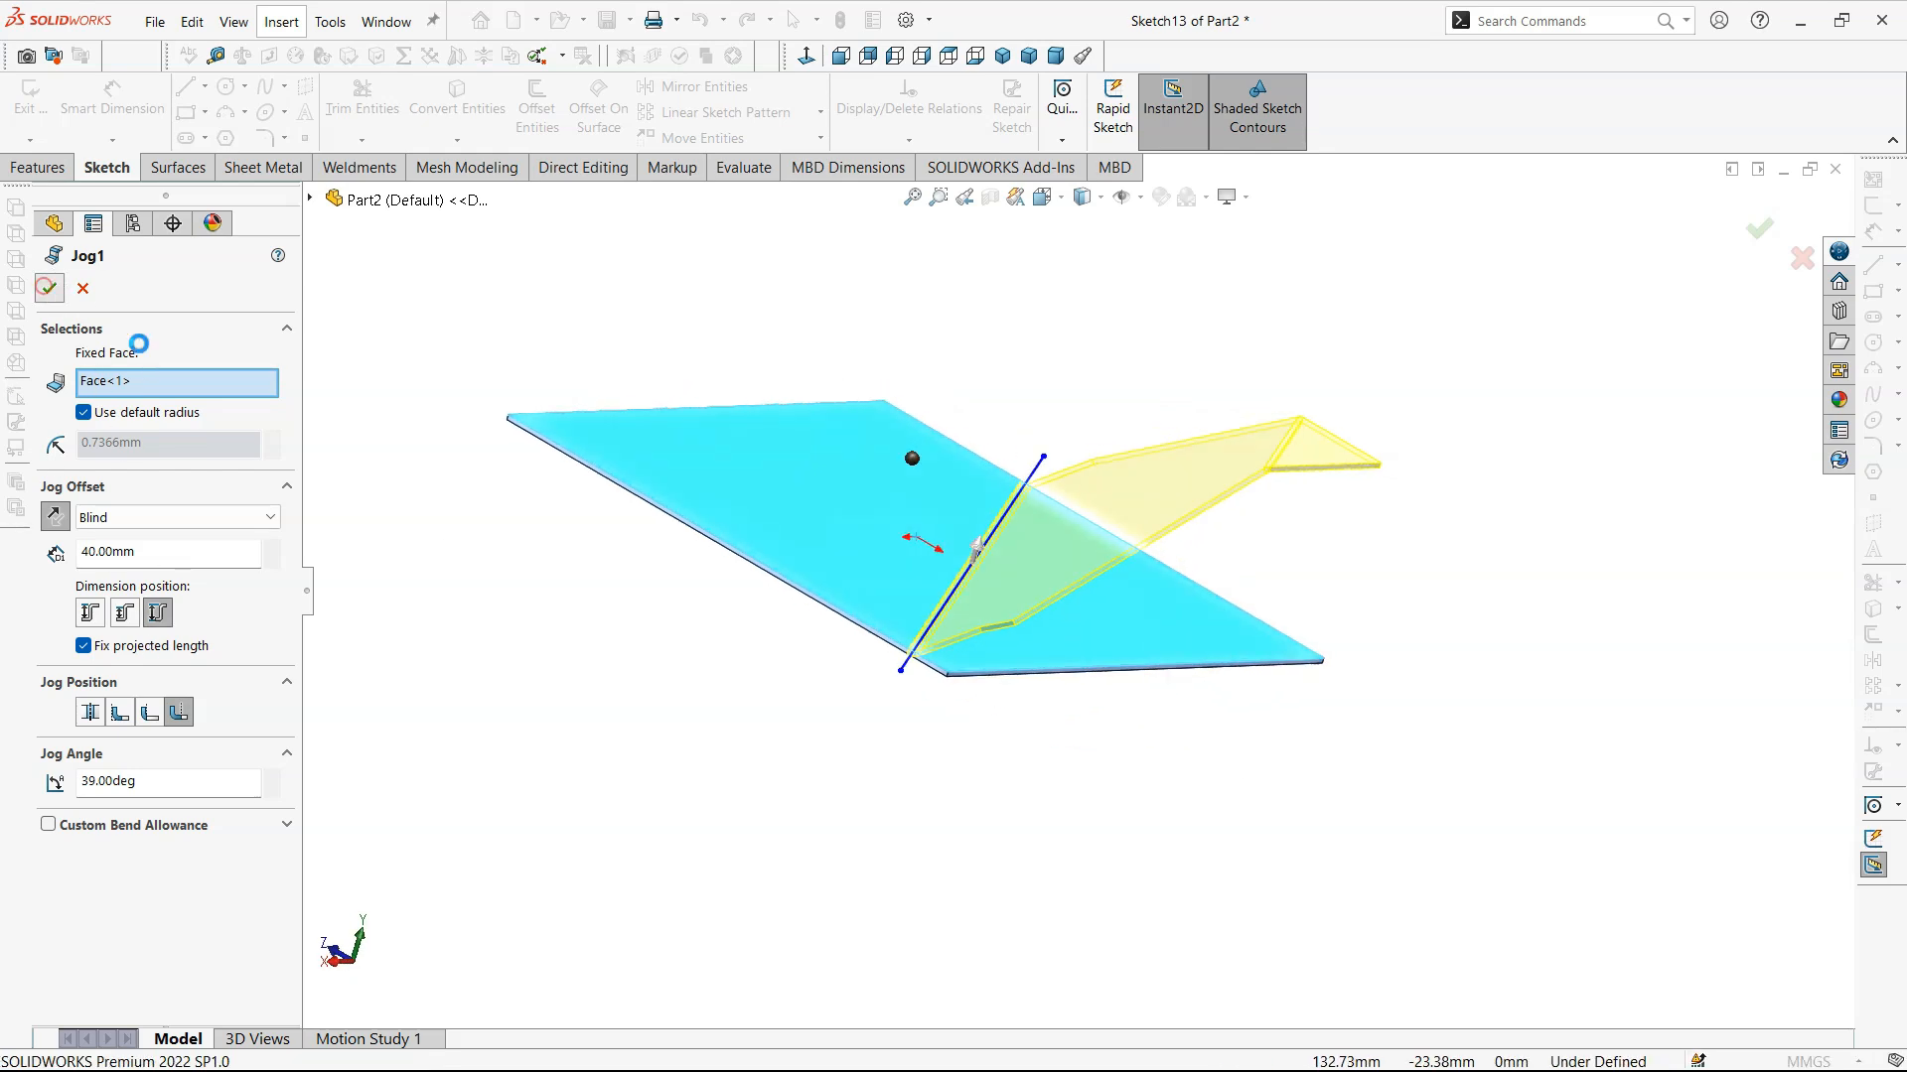
# - Examine the shape of the angled jog from the top, oblique and trimetric views
pyautogui.hotkey('ctrl', '5')
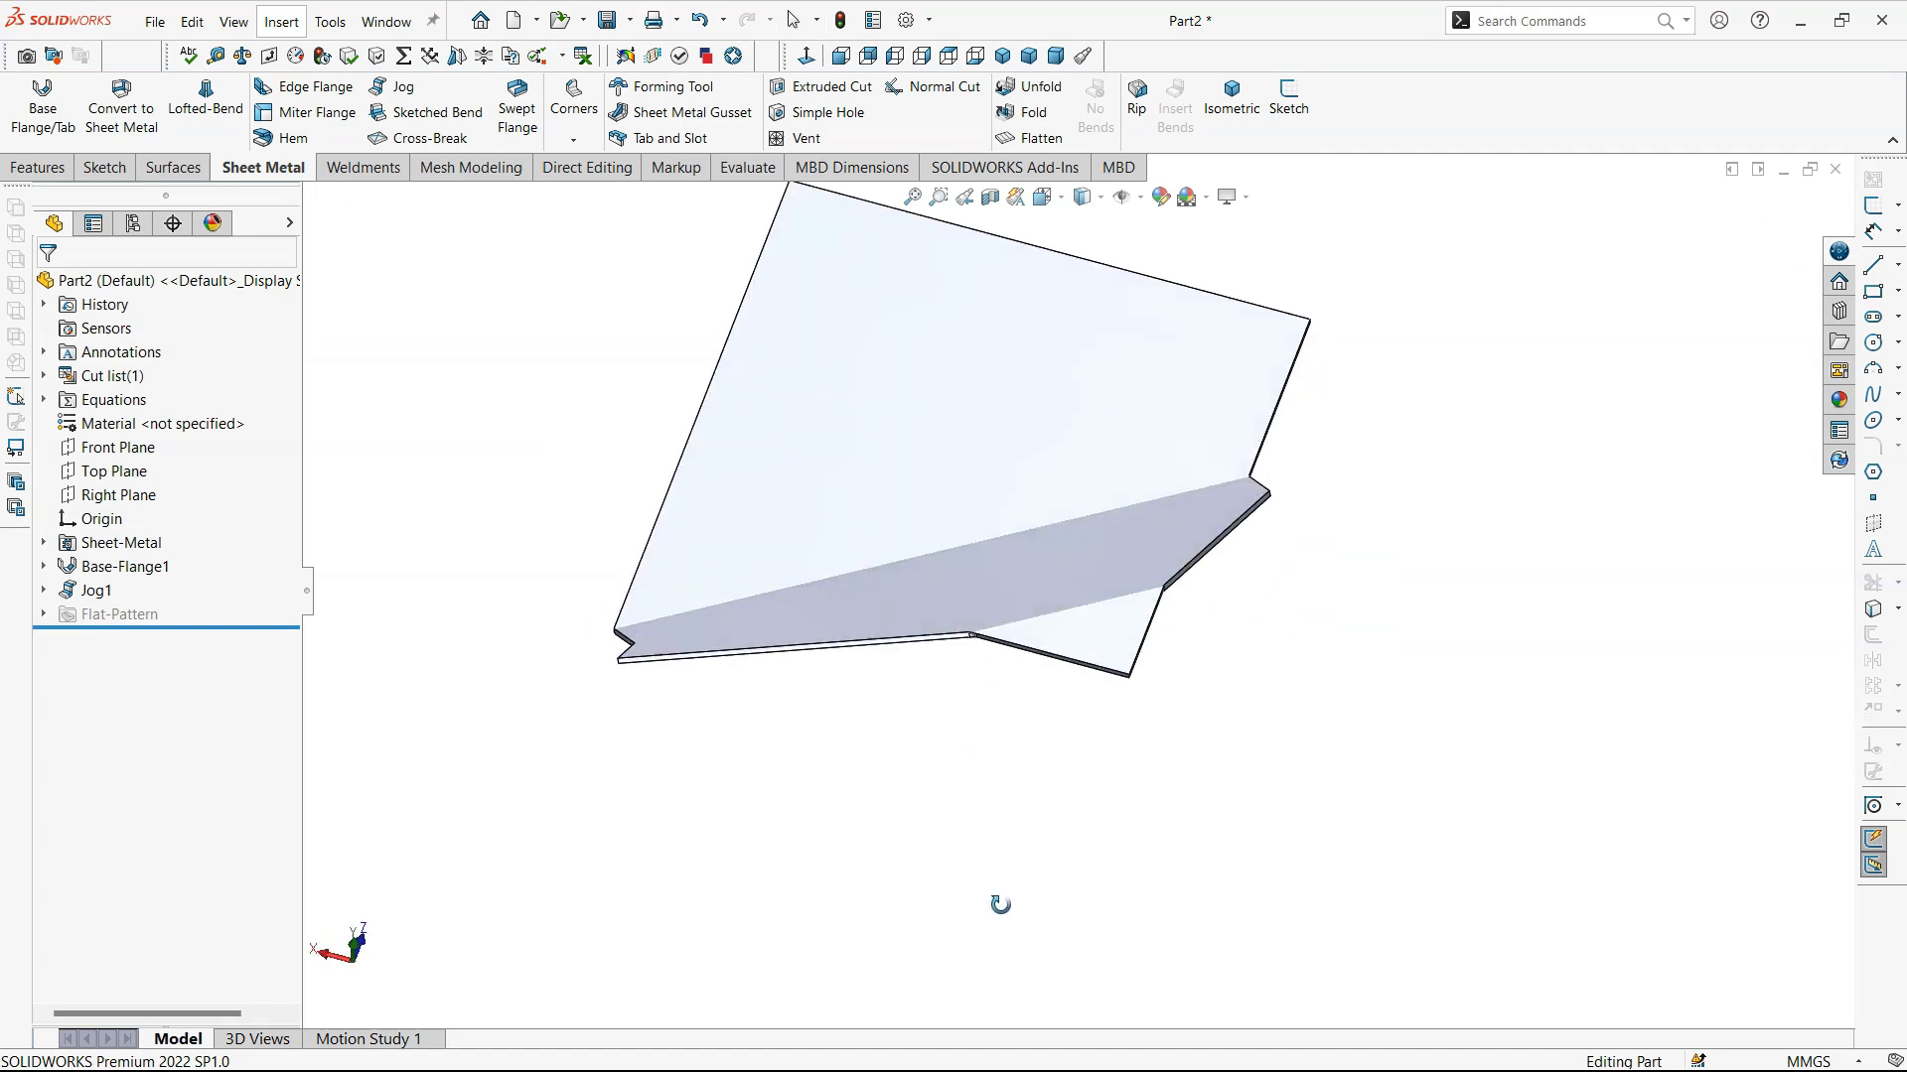
pyautogui.scroll(4, 1422, 585)
pyautogui.scroll(-1, 1058, 463)
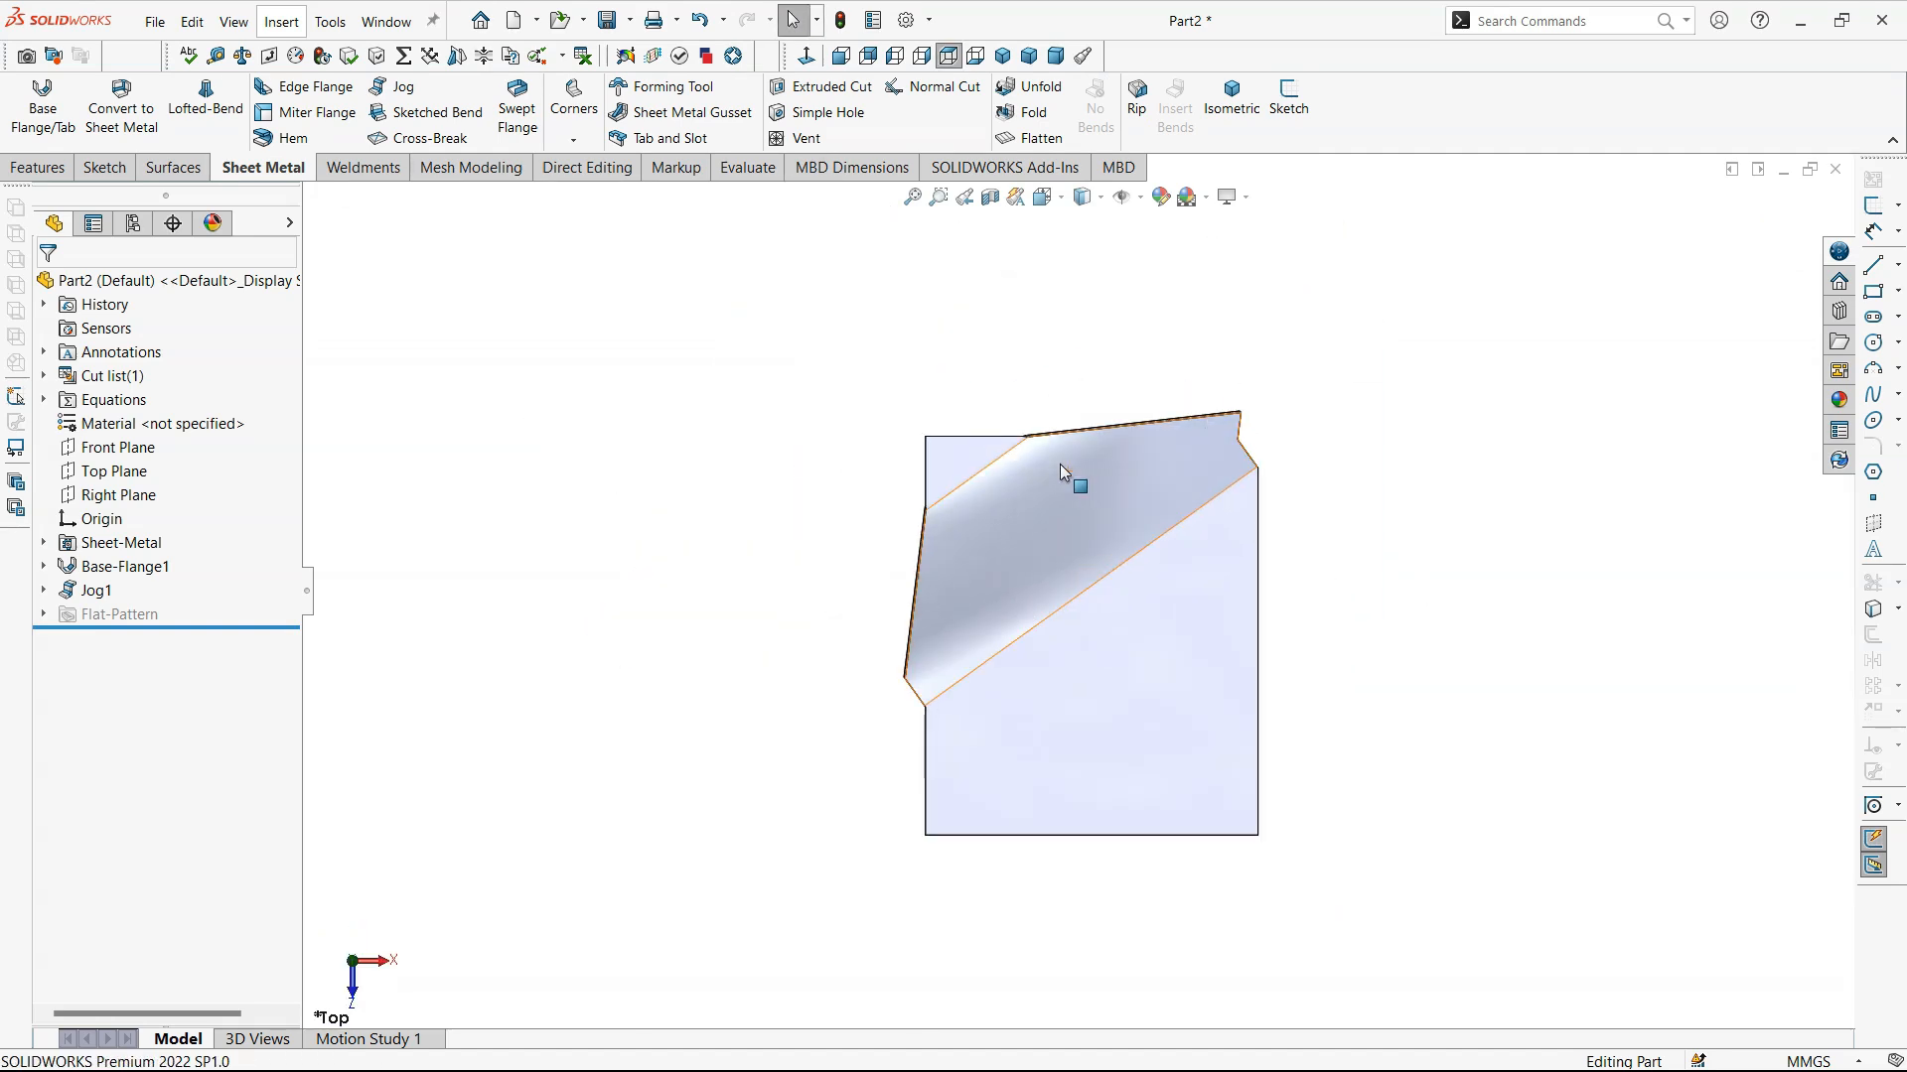
pyautogui.moveTo(1379, 601); pyautogui.dragTo(1516, 562, button='right')
pyautogui.moveTo(1516, 568)
pyautogui.mouseDown(button='middle')
pyautogui.moveTo(1574, 417)
pyautogui.moveTo(1271, 491)
pyautogui.moveTo(1328, 576)
pyautogui.mouseUp(button='middle')
pyautogui.moveTo(764, 445); pyautogui.dragTo(895, 294, button='right')
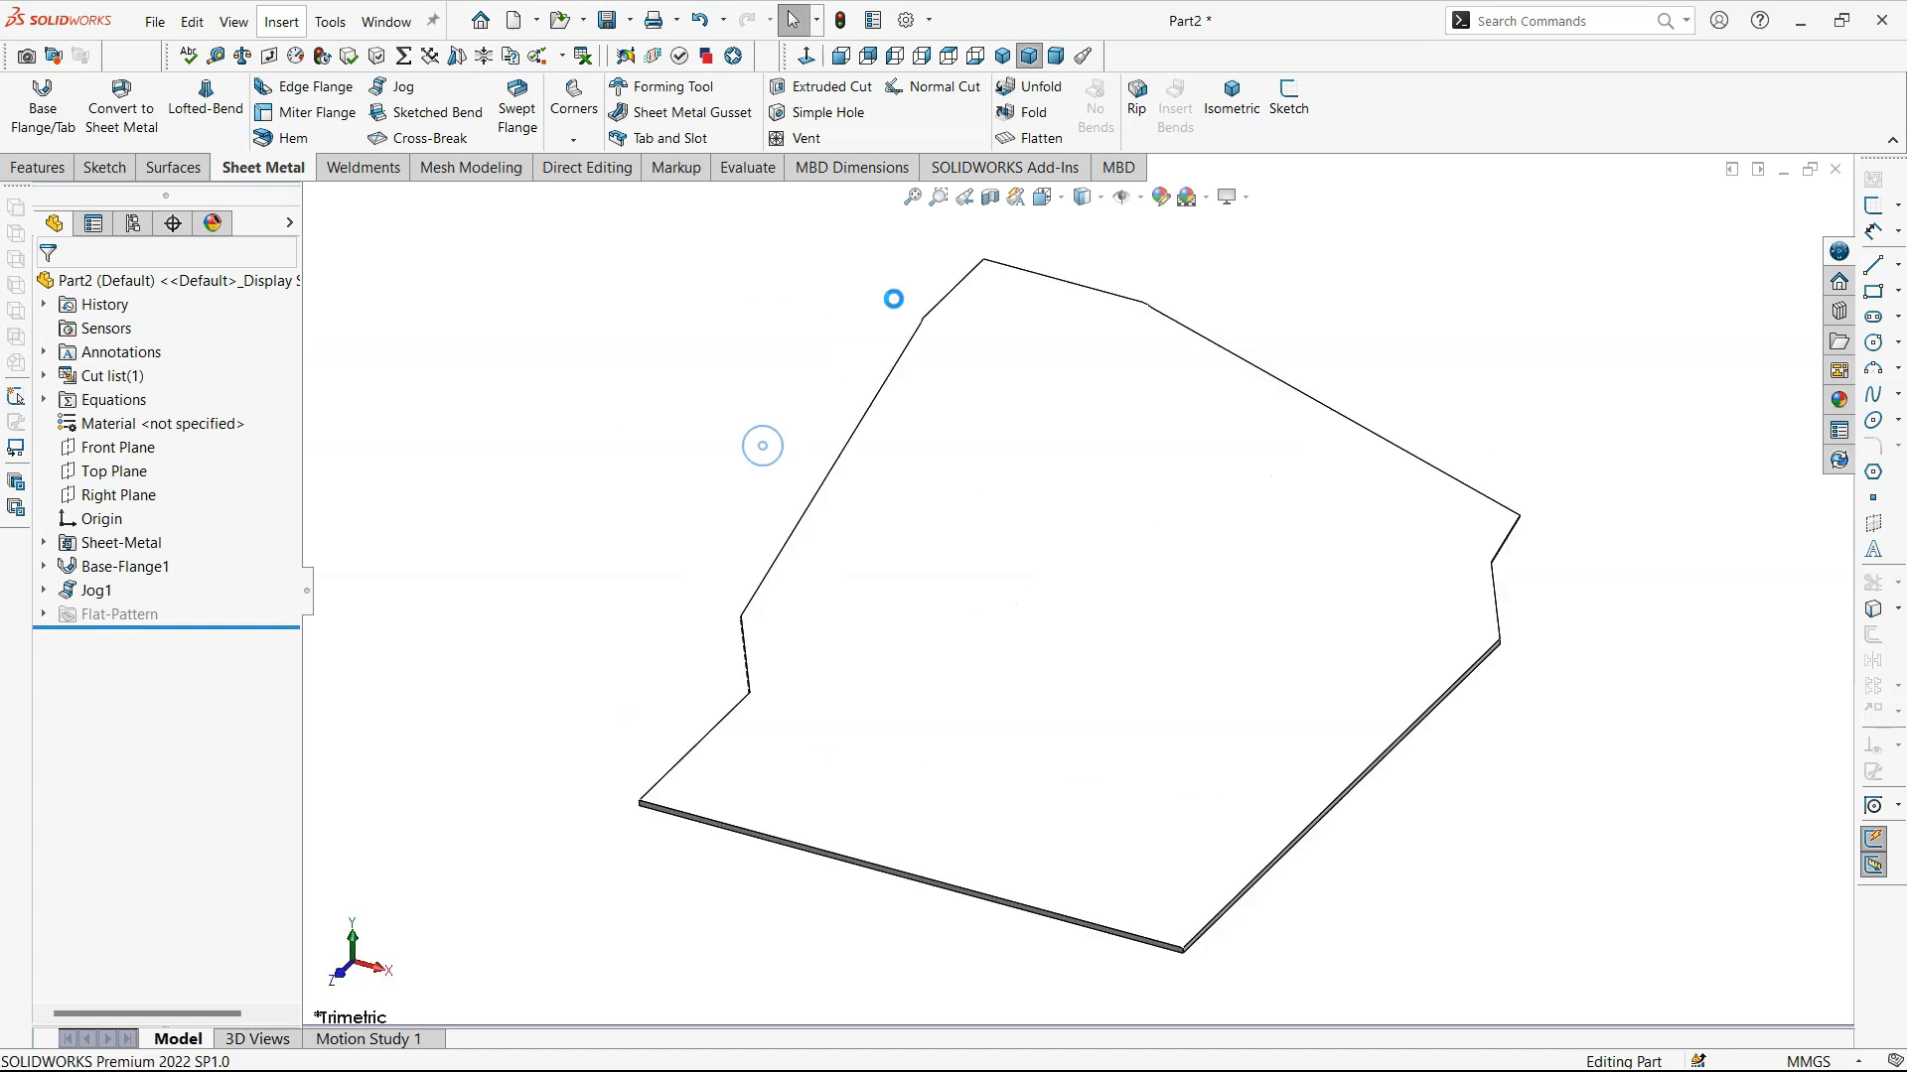